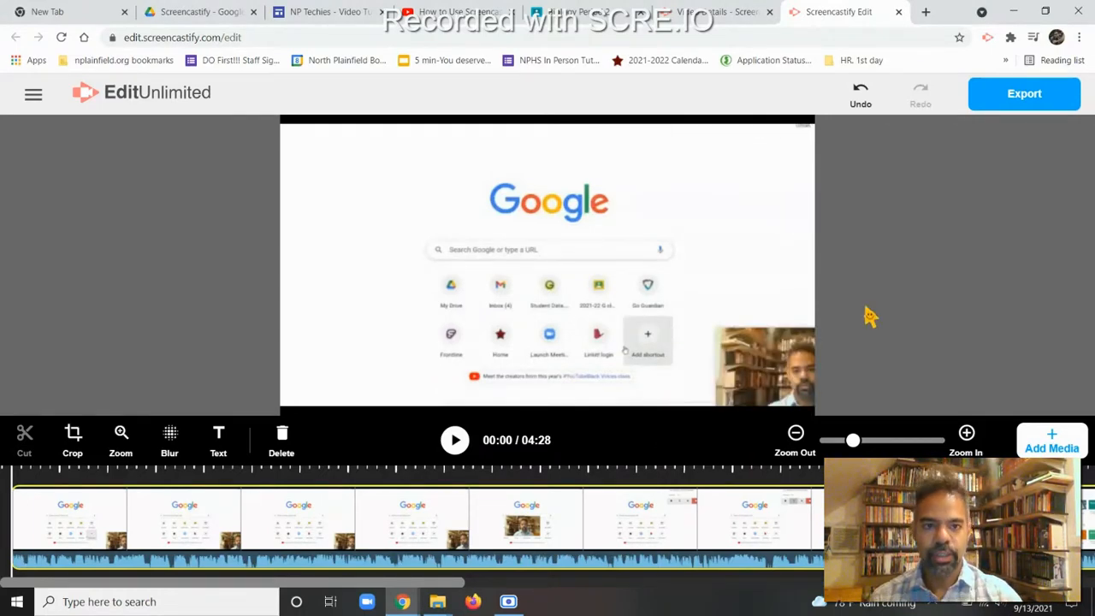
# Step: View the recording's details page and return to the video editor
pyautogui.click(719, 13)
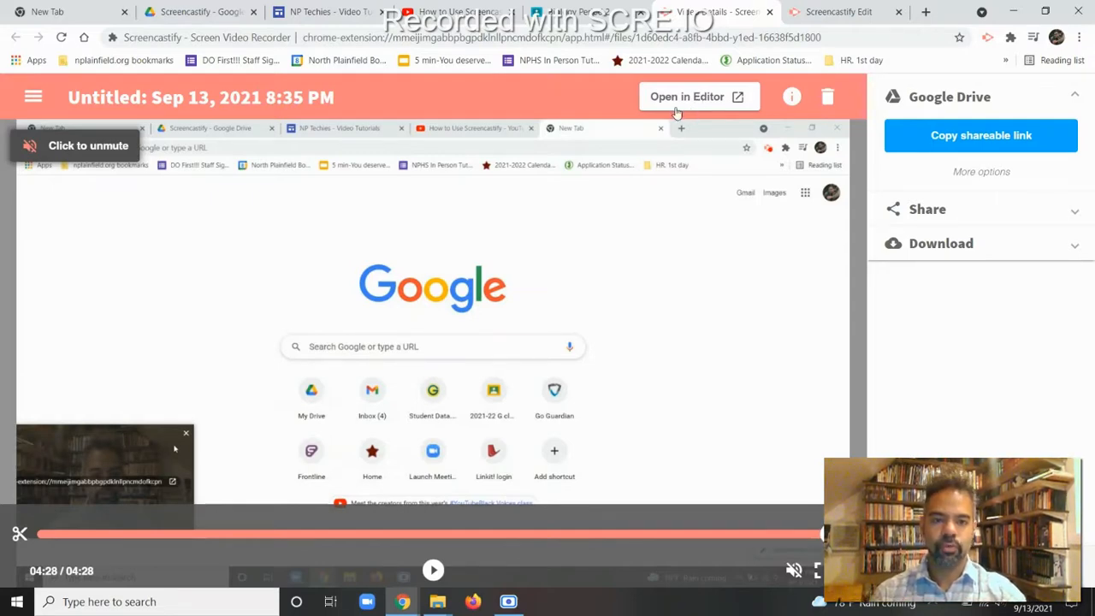
pyautogui.click(826, 11)
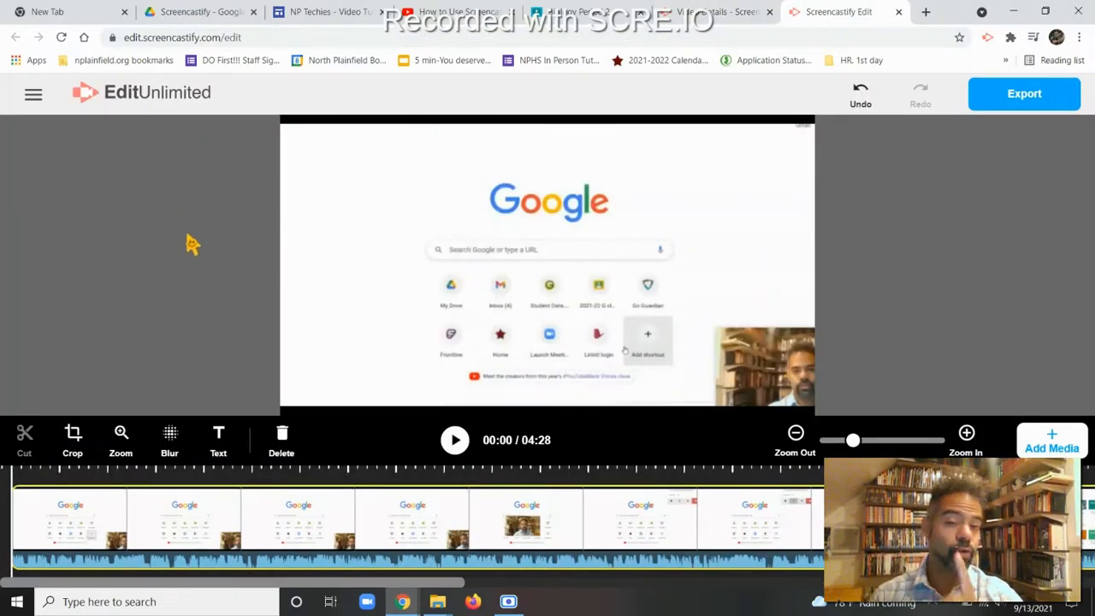
# Step: Look through the NP Techies Video Tutorials page, including its Screencastify section
pyautogui.click(326, 11)
pyautogui.scroll(7, 511, 273)
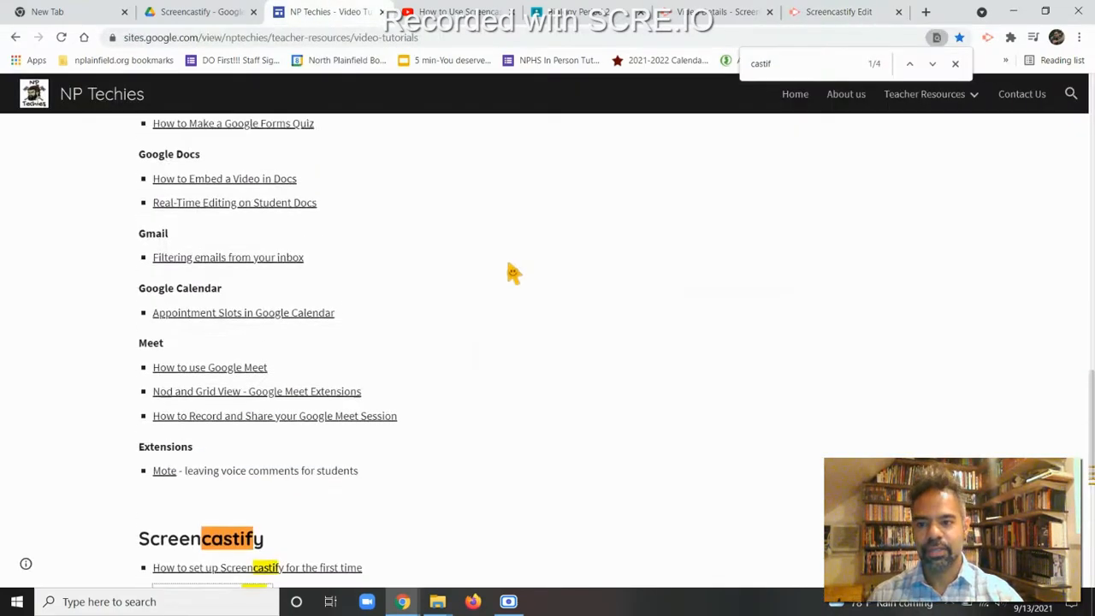
pyautogui.scroll(10, 511, 272)
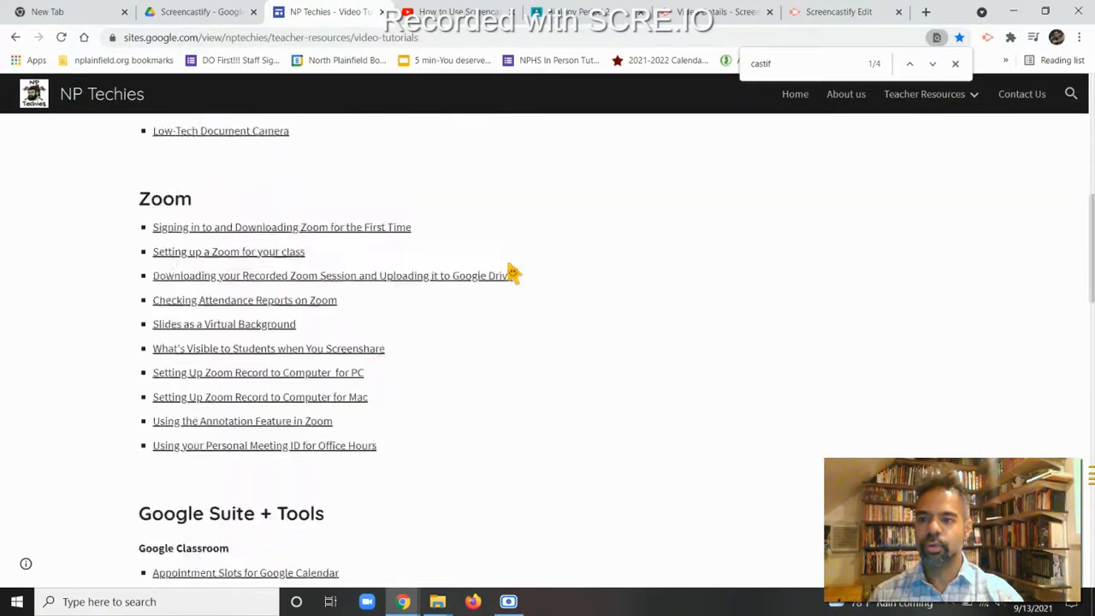
pyautogui.scroll(2, 514, 272)
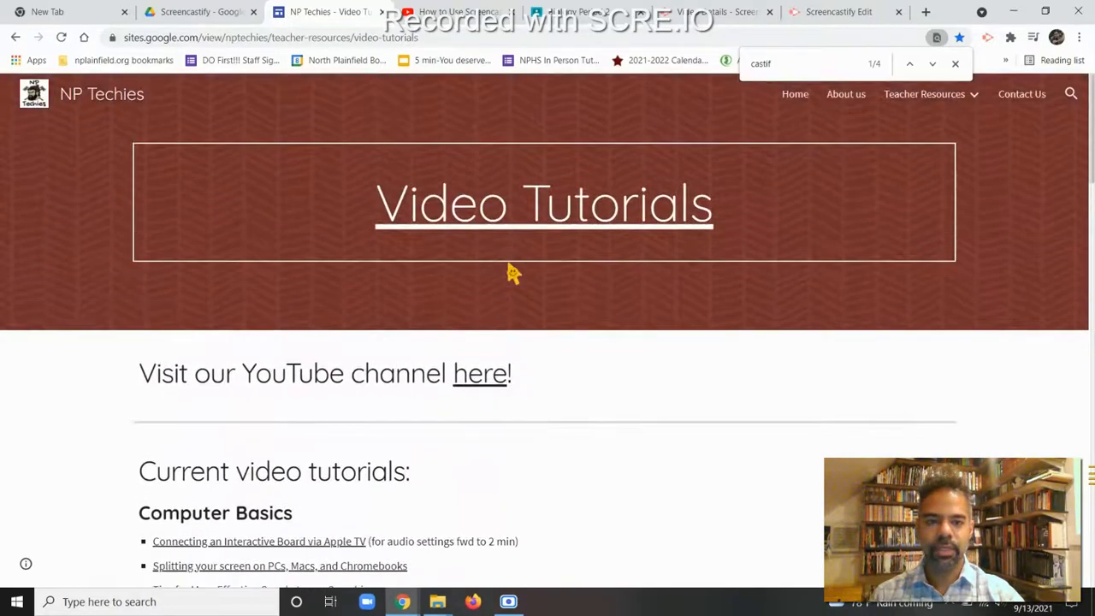
pyautogui.scroll(-4, 514, 272)
pyautogui.scroll(-6, 513, 272)
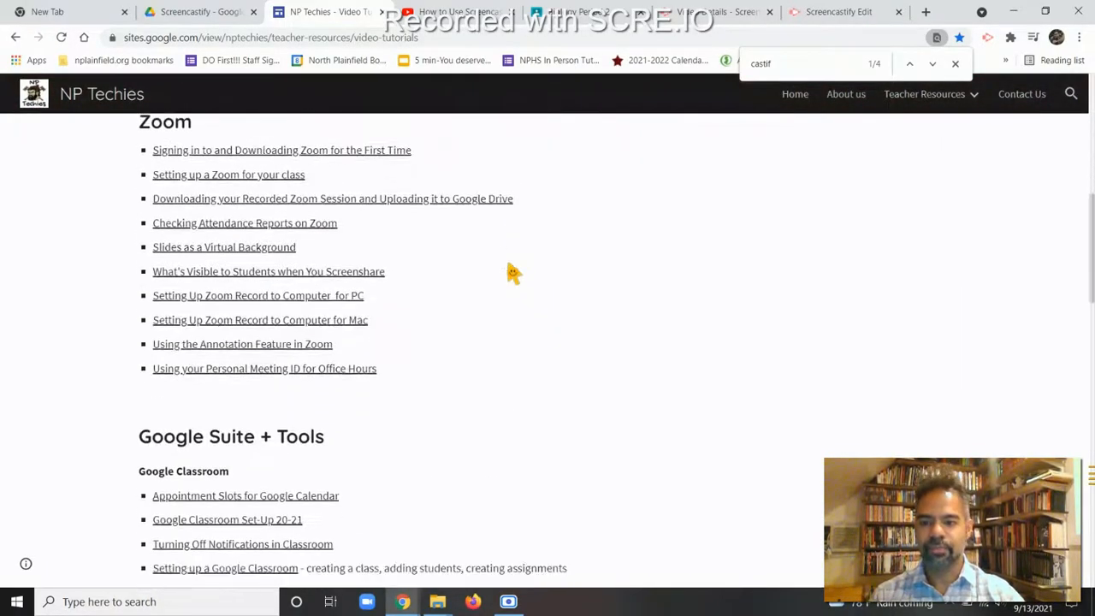
pyautogui.scroll(-5, 513, 272)
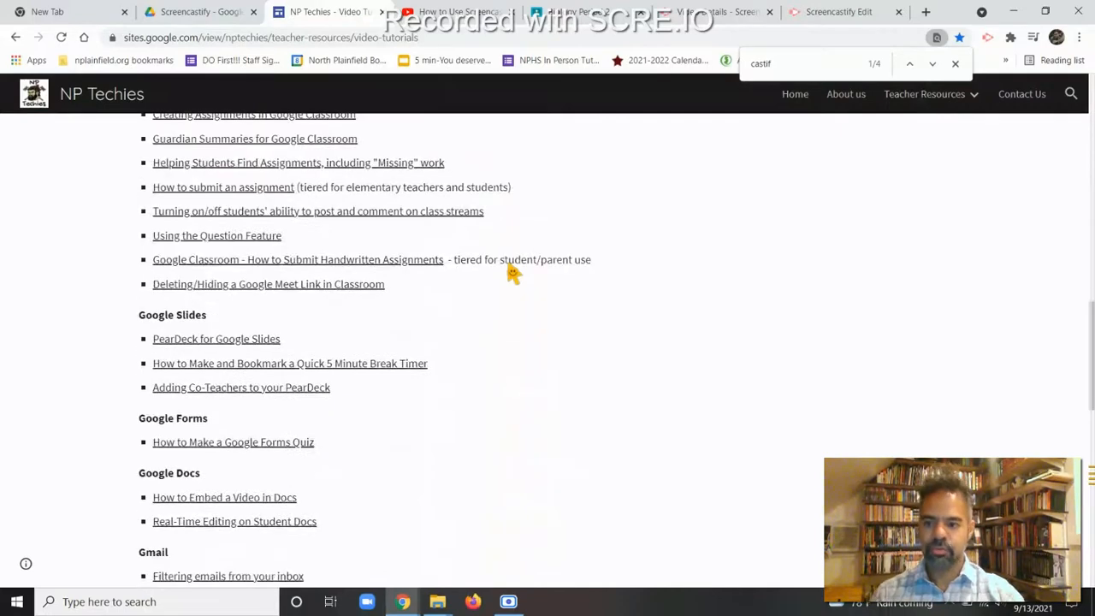
pyautogui.scroll(-5, 513, 272)
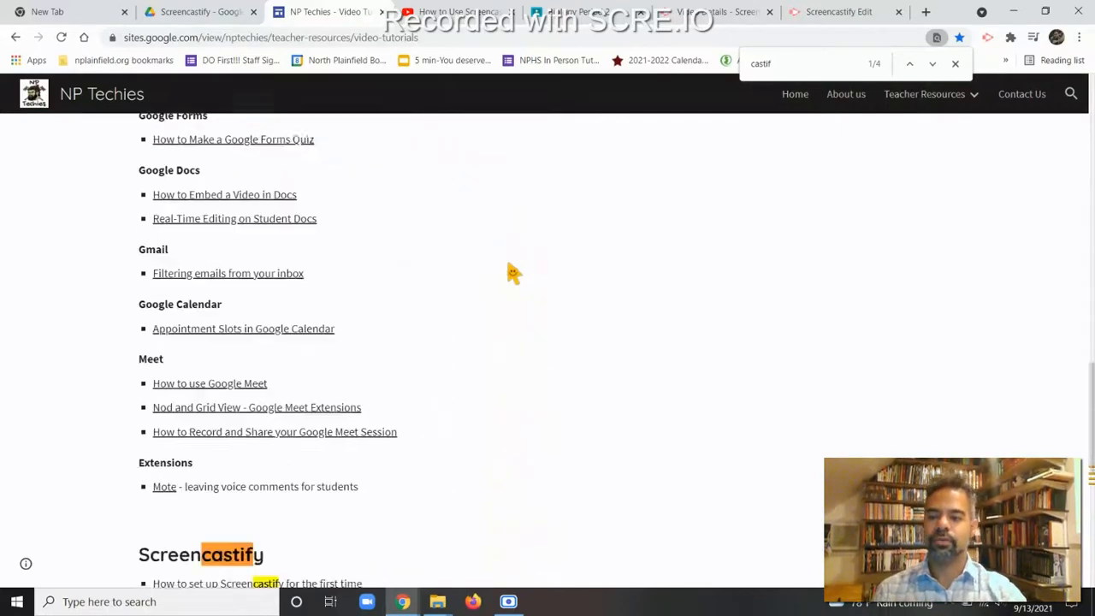
pyautogui.scroll(-2, 513, 272)
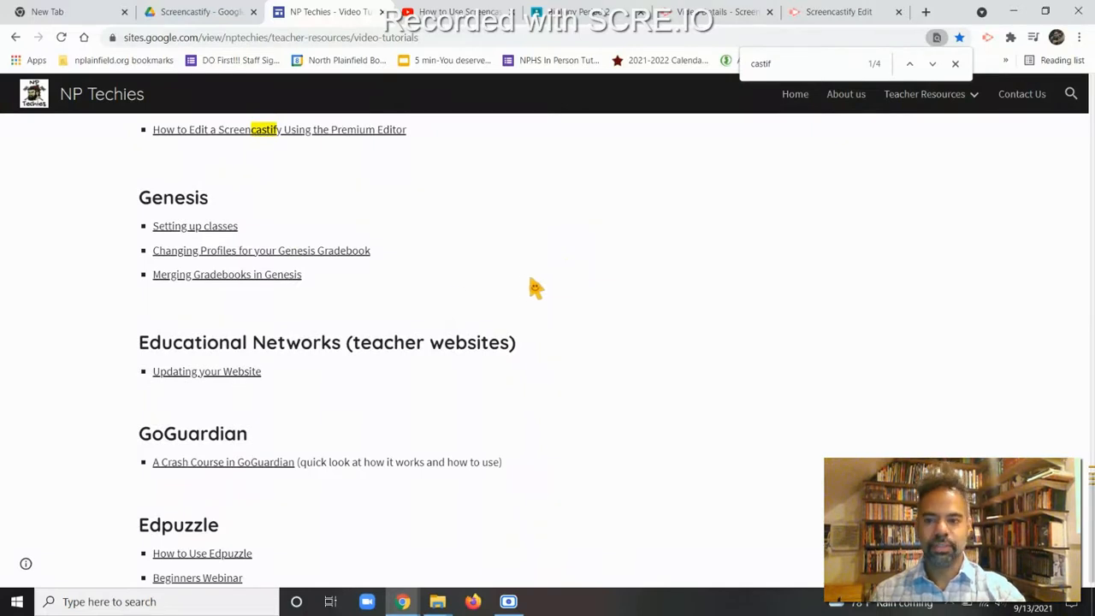
# Step: Return to the Screencastify editor, split the clip at 00:06, and undo the split
pyautogui.click(831, 11)
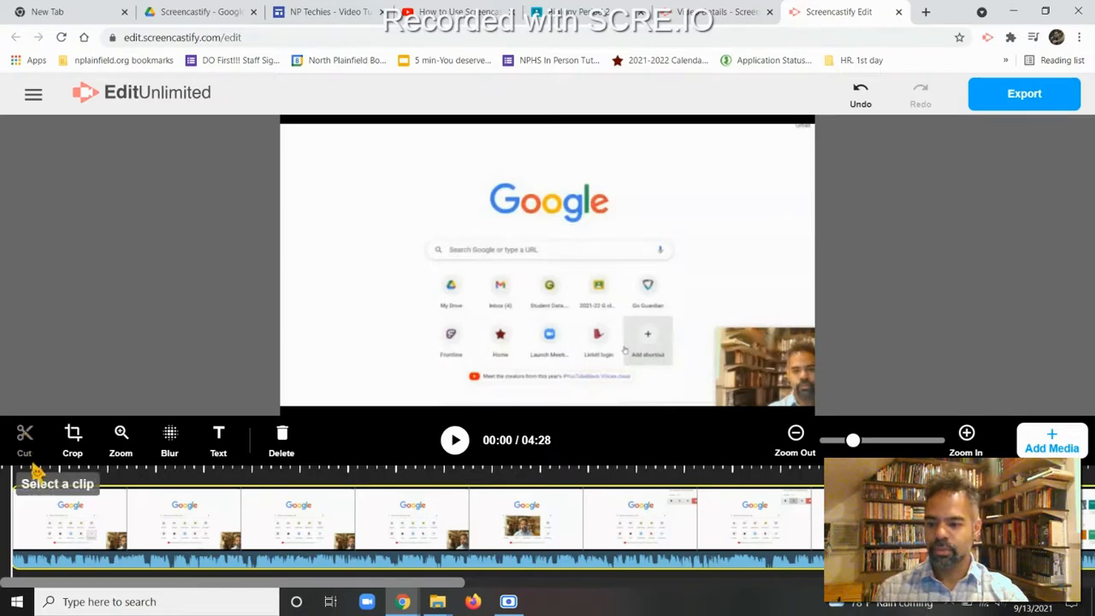
pyautogui.click(44, 528)
pyautogui.click(40, 525)
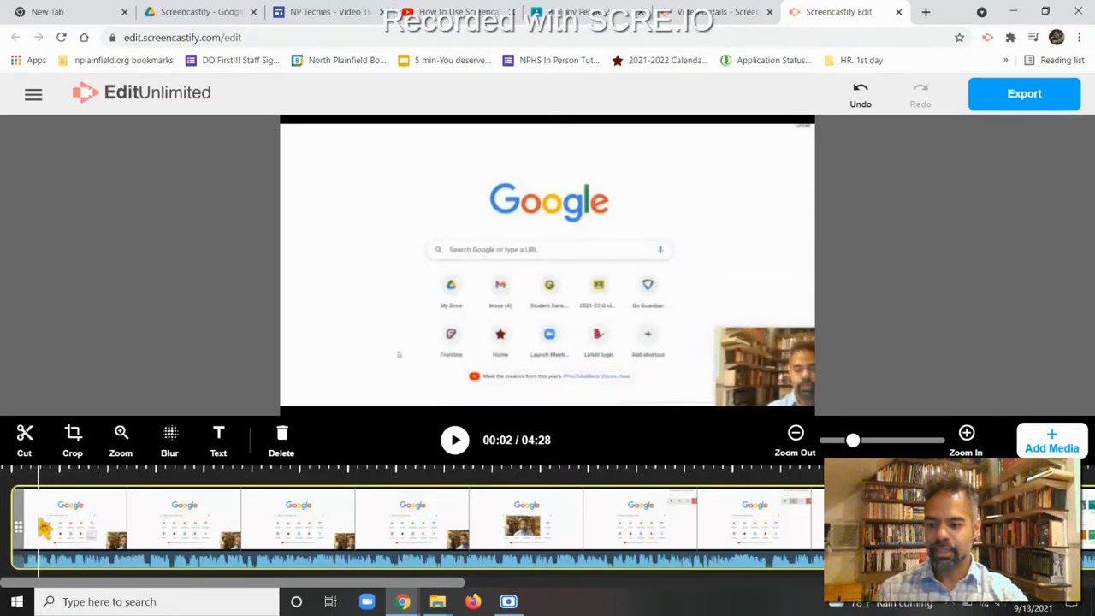
pyautogui.click(25, 441)
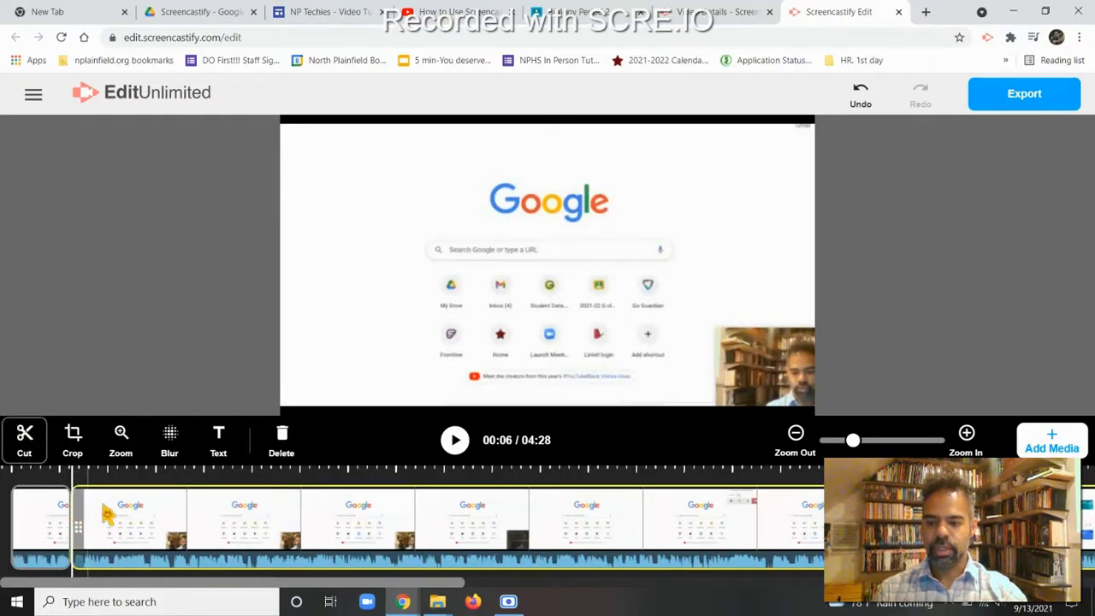
pyautogui.click(860, 96)
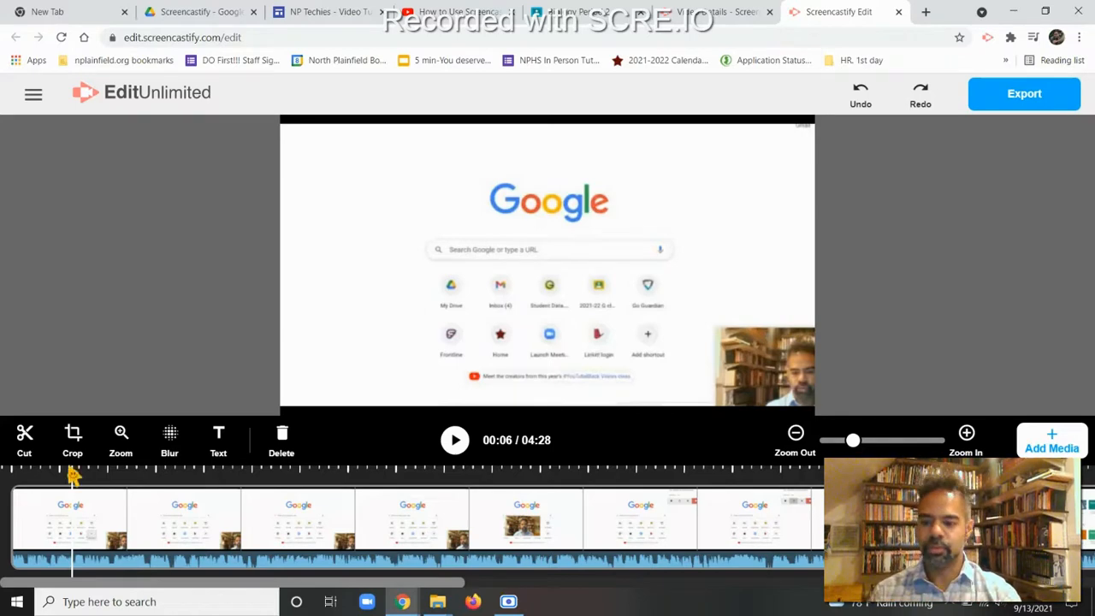
# Step: Crop the clip to the lower-right area around the webcam picture, and undo the crop
pyautogui.click(73, 437)
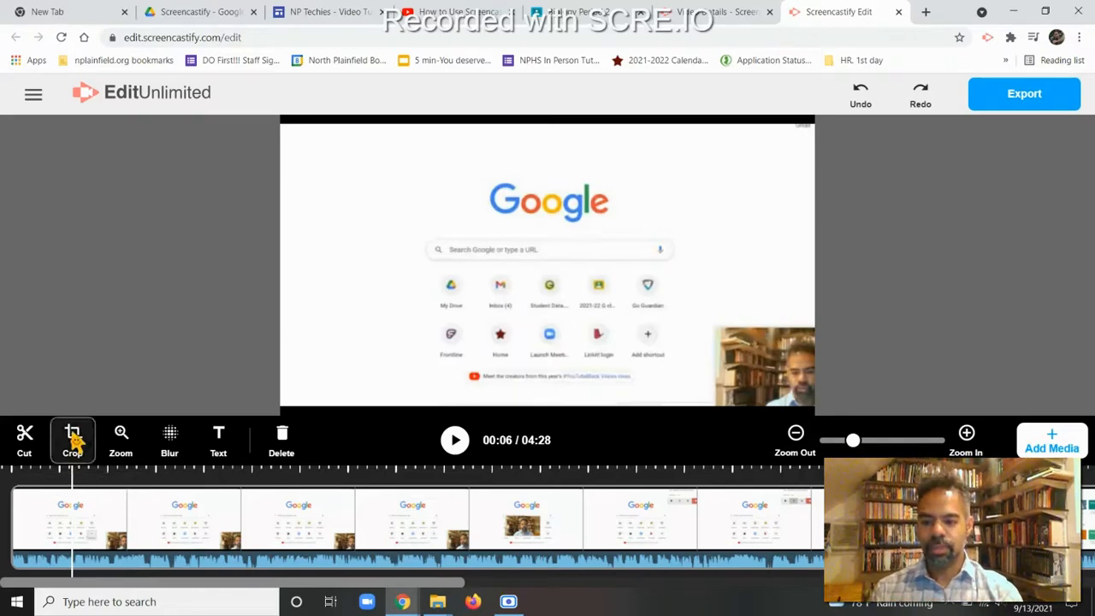
pyautogui.click(112, 522)
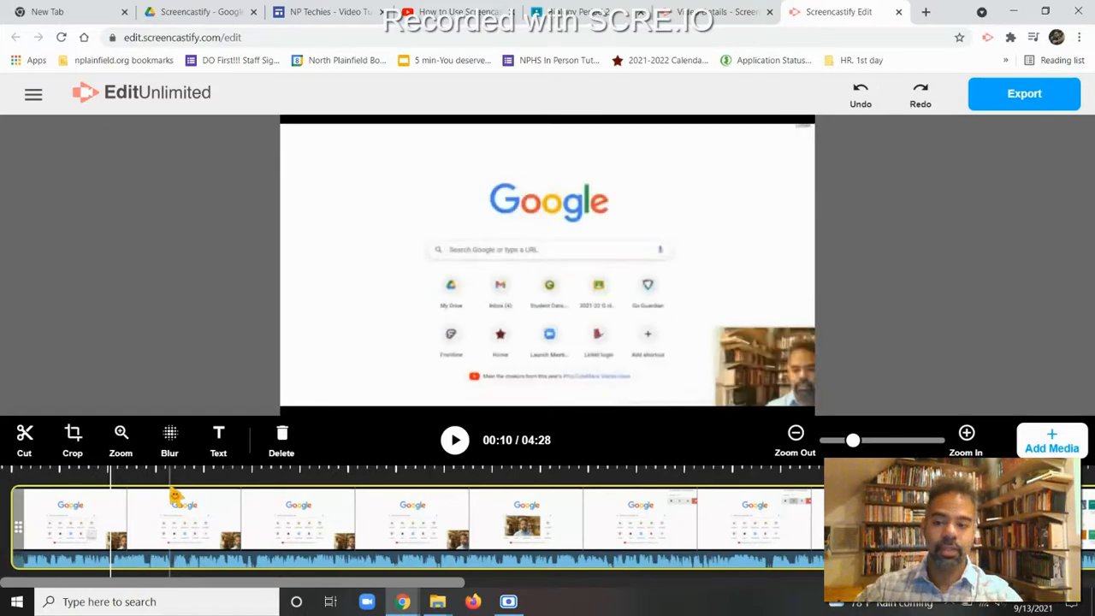
pyautogui.click(74, 443)
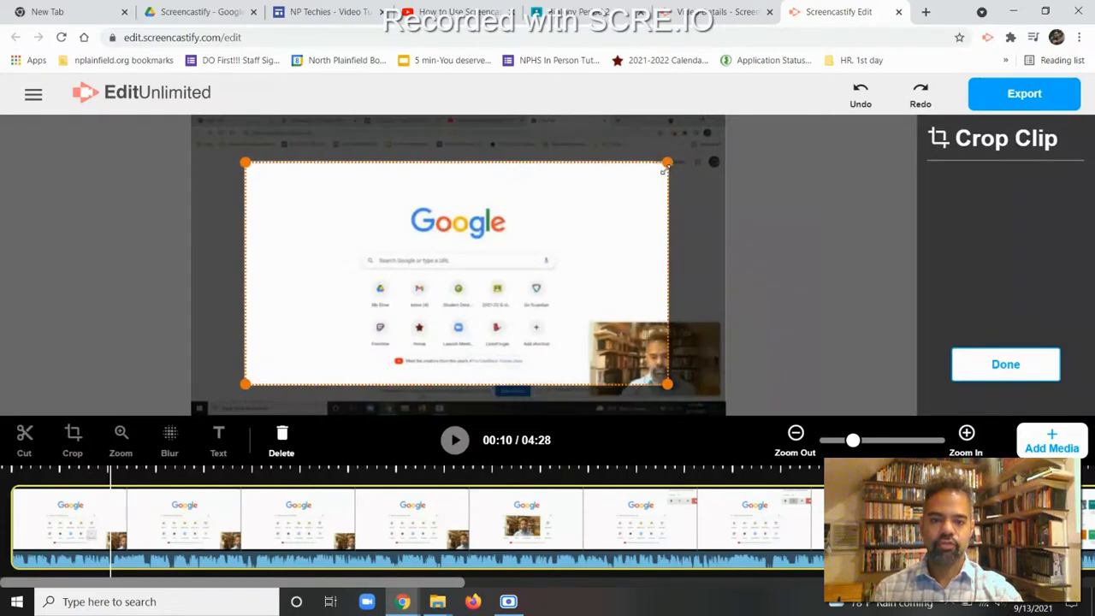
pyautogui.moveTo(664, 170); pyautogui.dragTo(512, 255)
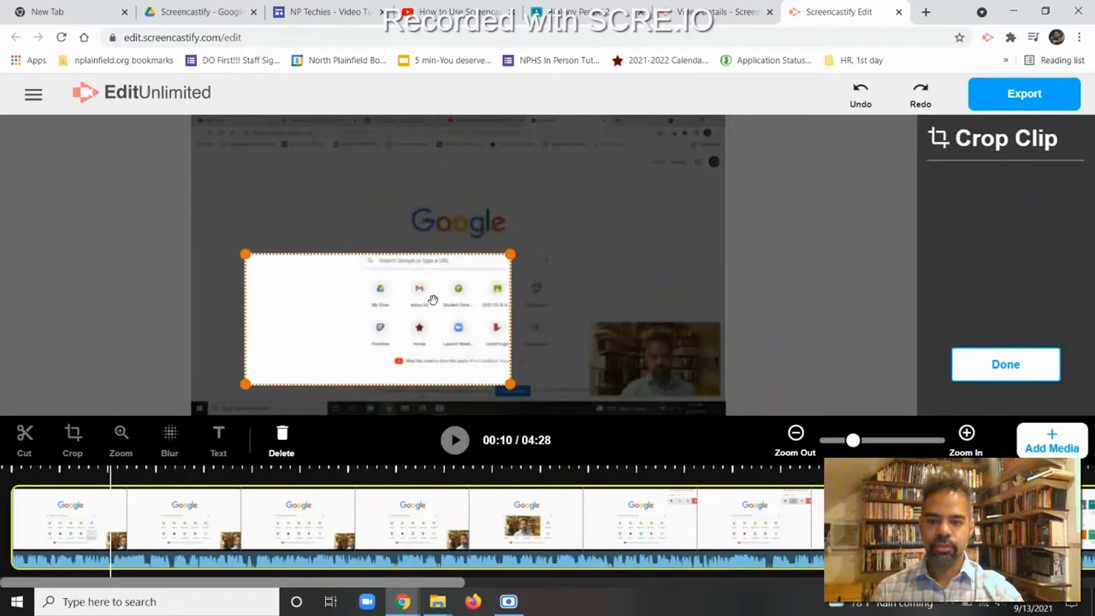
pyautogui.moveTo(433, 299); pyautogui.dragTo(665, 312)
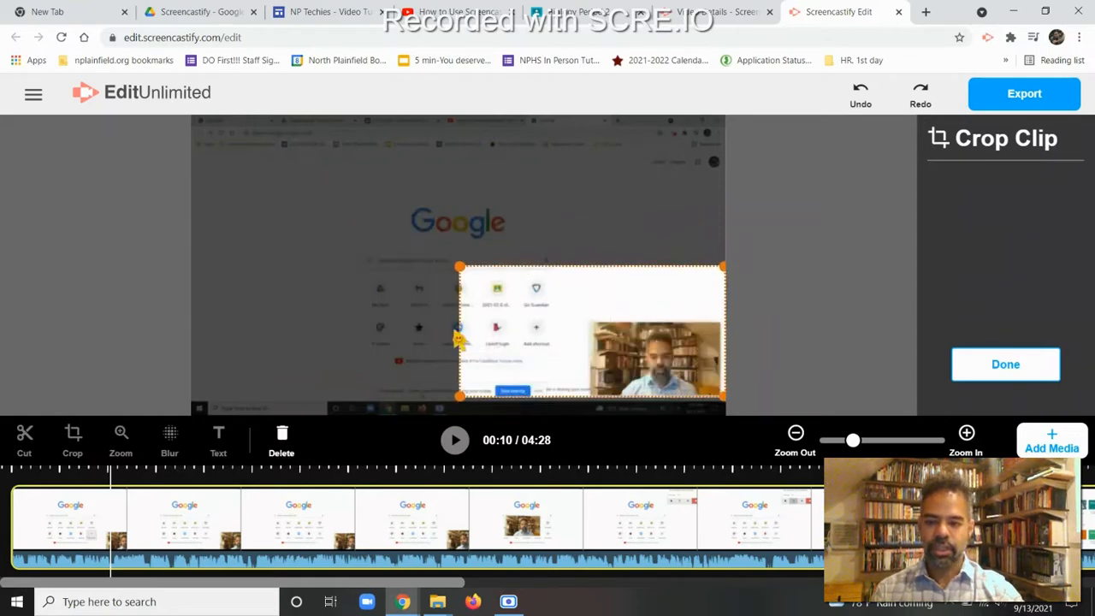
pyautogui.click(994, 372)
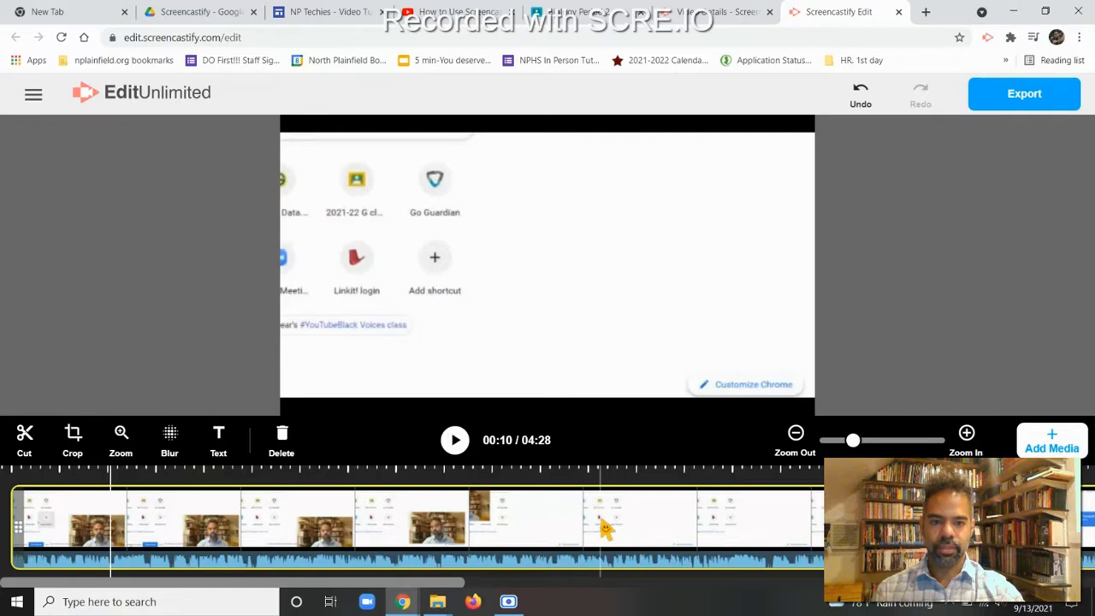
pyautogui.click(860, 98)
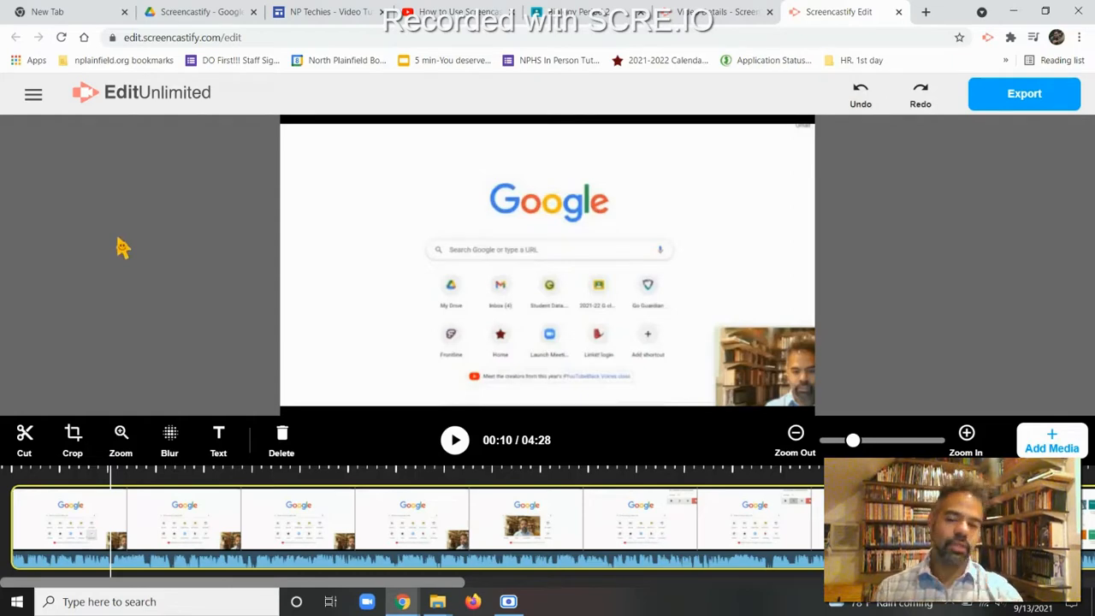
# Step: Add a zoom effect at 00:10, framed tightly on the webcam picture in the frame's lower-right corner
pyautogui.click(120, 438)
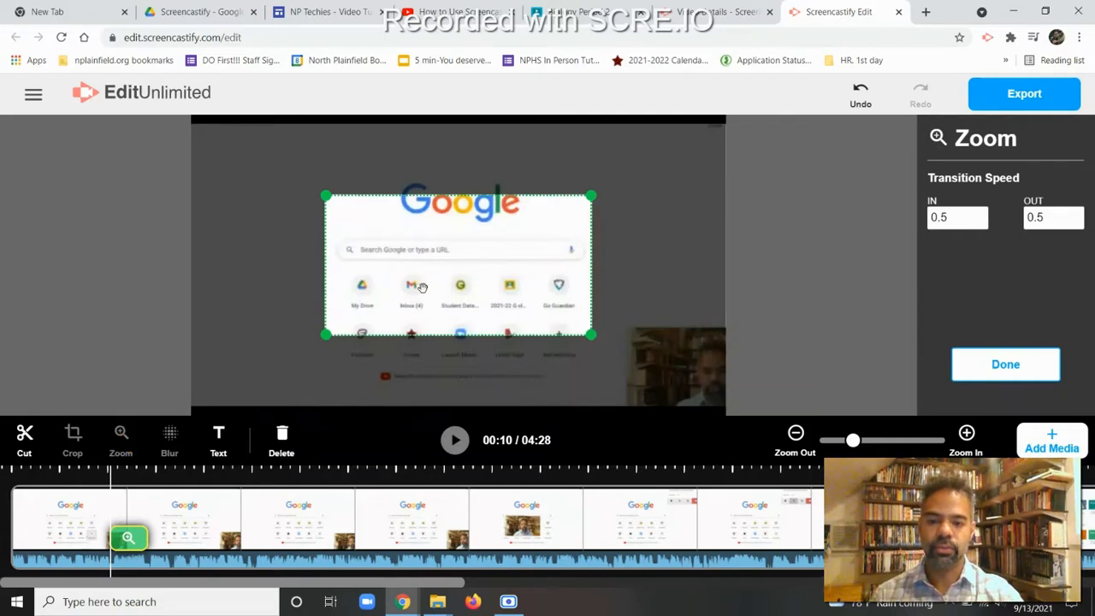
pyautogui.moveTo(450, 272); pyautogui.dragTo(506, 287)
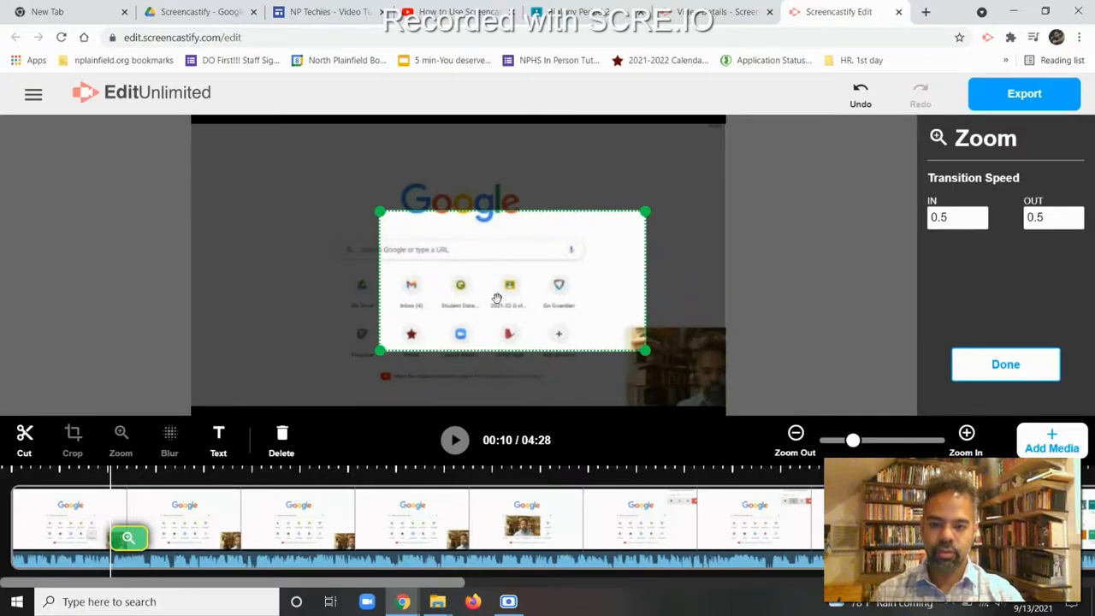
pyautogui.moveTo(496, 300); pyautogui.dragTo(450, 316)
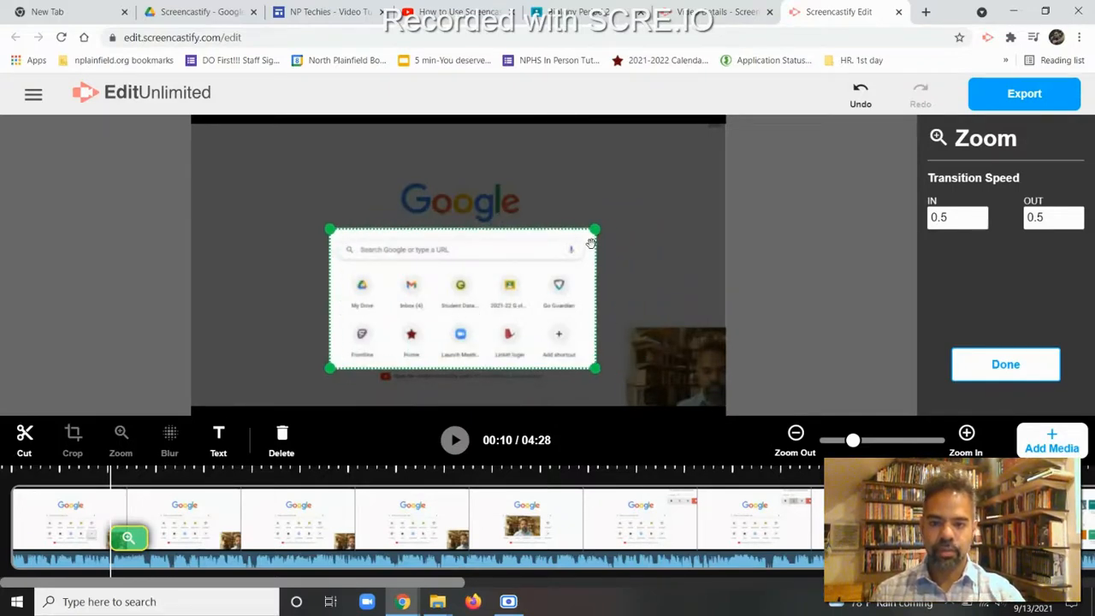
pyautogui.moveTo(595, 249); pyautogui.dragTo(531, 286)
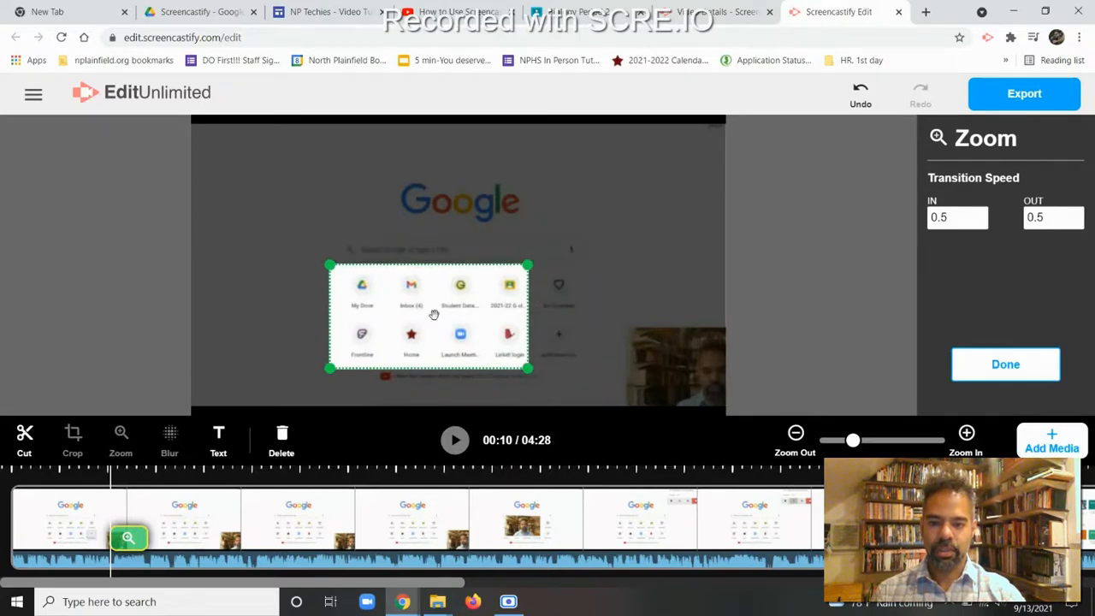
pyautogui.moveTo(433, 316); pyautogui.dragTo(708, 352)
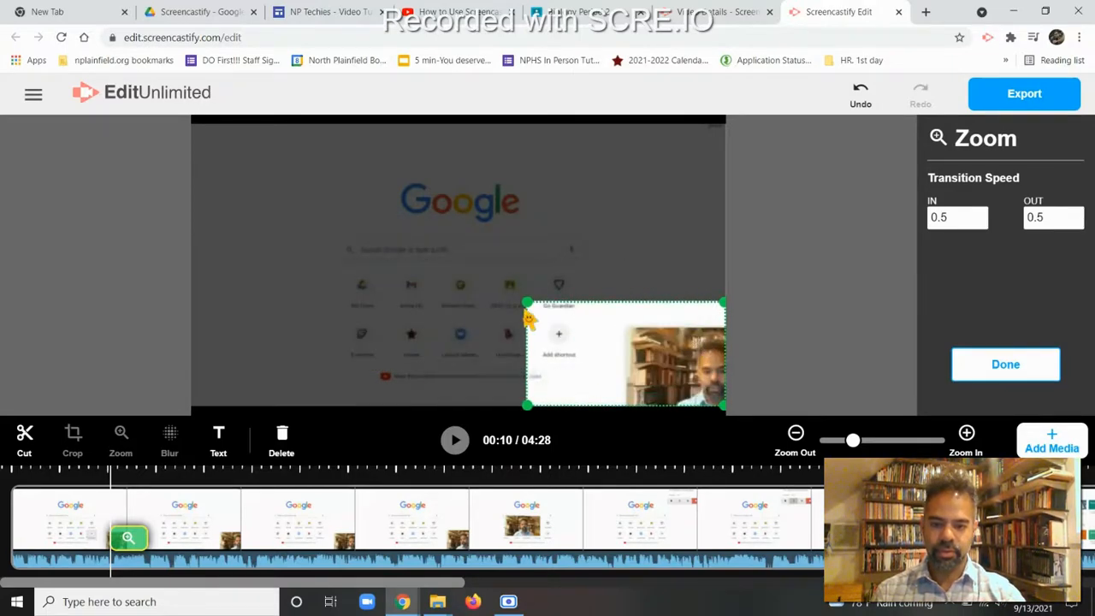
pyautogui.moveTo(527, 303); pyautogui.dragTo(581, 331)
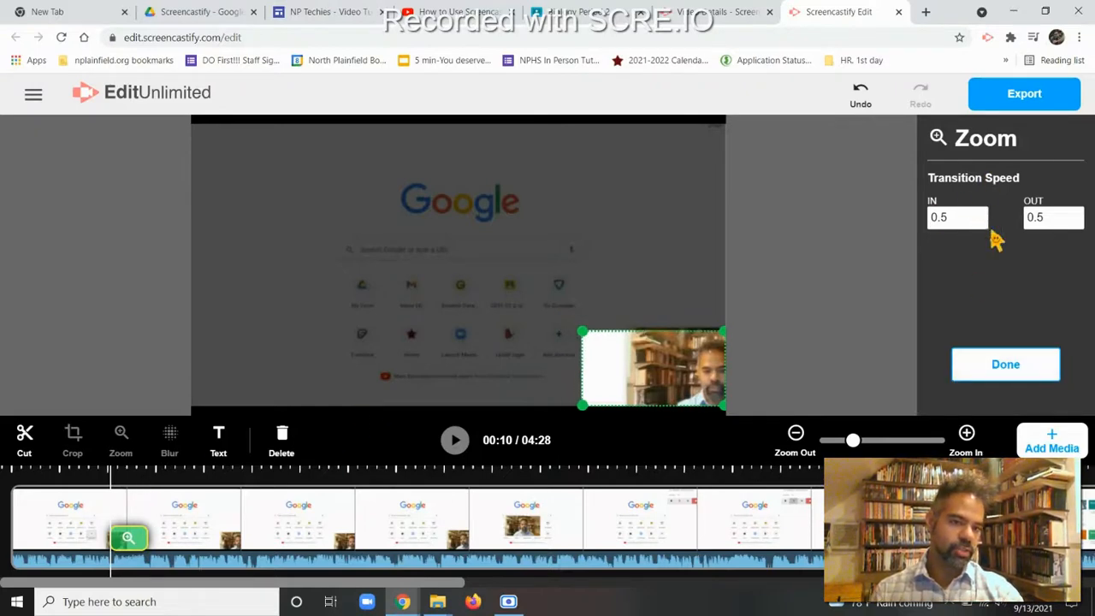
pyautogui.click(988, 367)
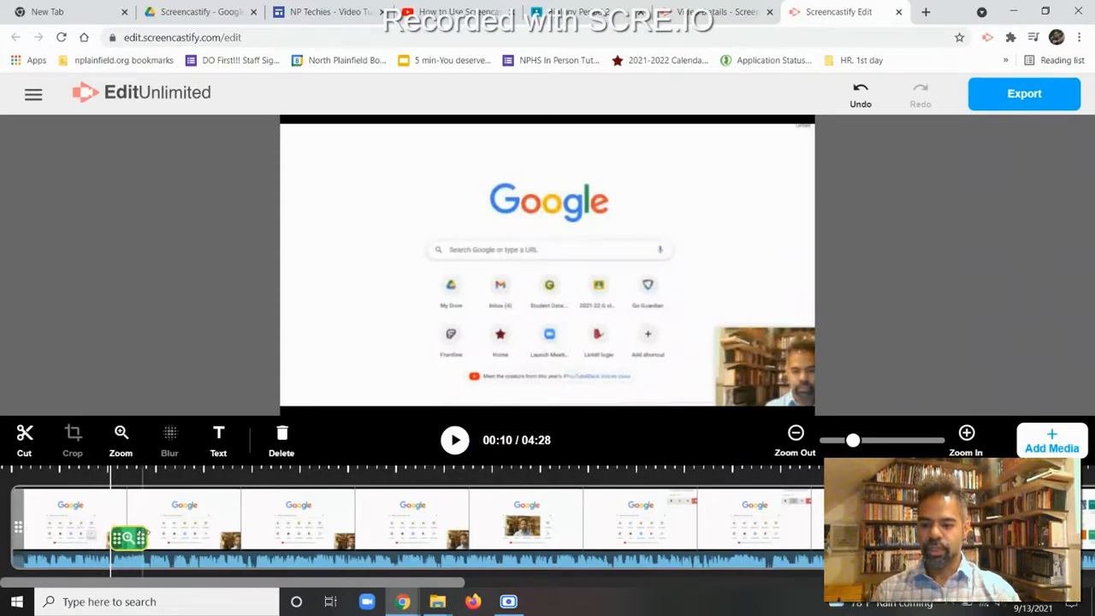
# Step: Extend the end of the zoom effect slightly on the timeline
pyautogui.click(137, 544)
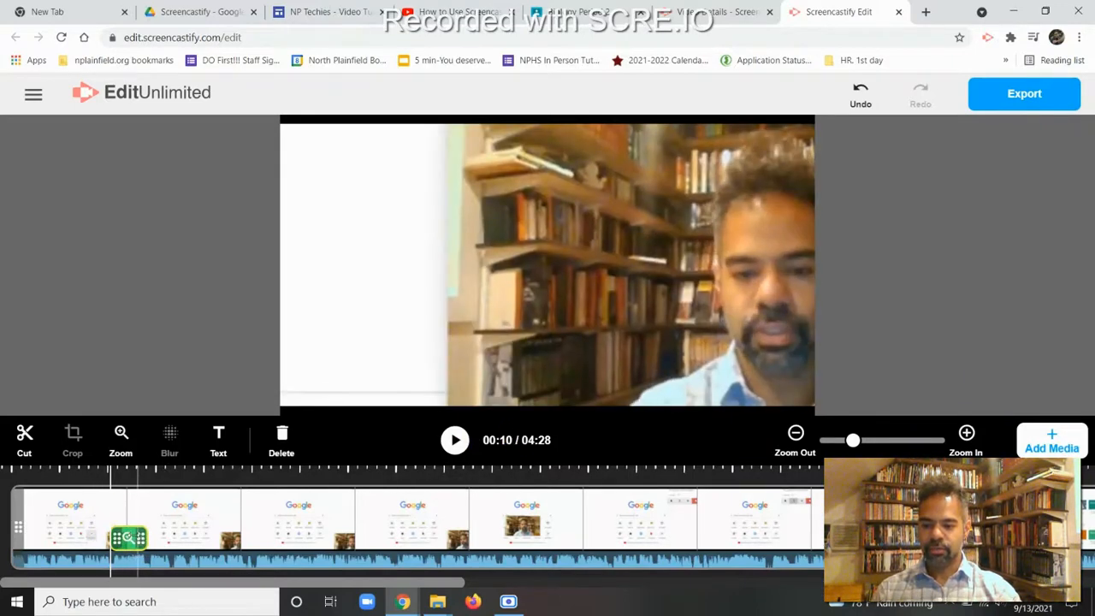
pyautogui.click(110, 537)
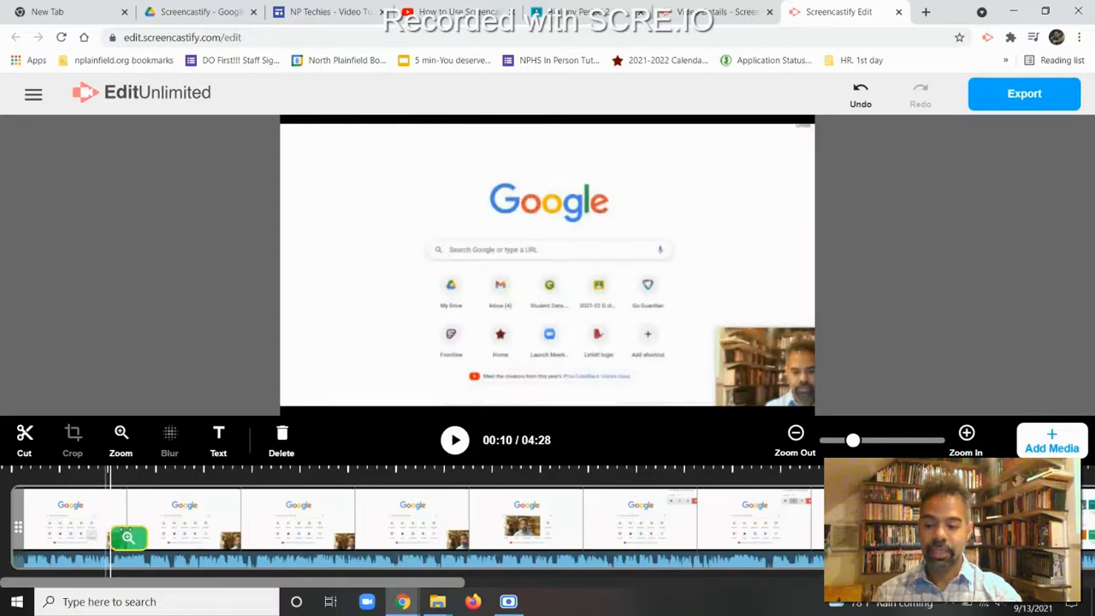
pyautogui.click(134, 538)
pyautogui.moveTo(148, 537)
pyautogui.mouseDown()
pyautogui.moveTo(200, 537)
pyautogui.moveTo(146, 538)
pyautogui.mouseUp()
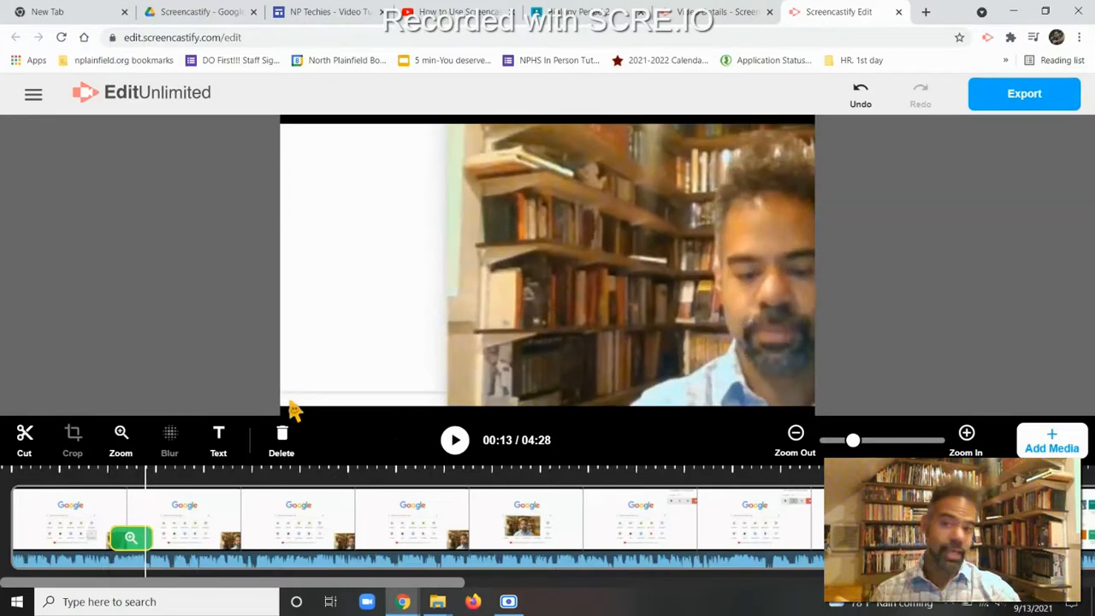
# Step: Play the clip from just before the zoom effect through its end, and pause at 00:17
pyautogui.click(60, 527)
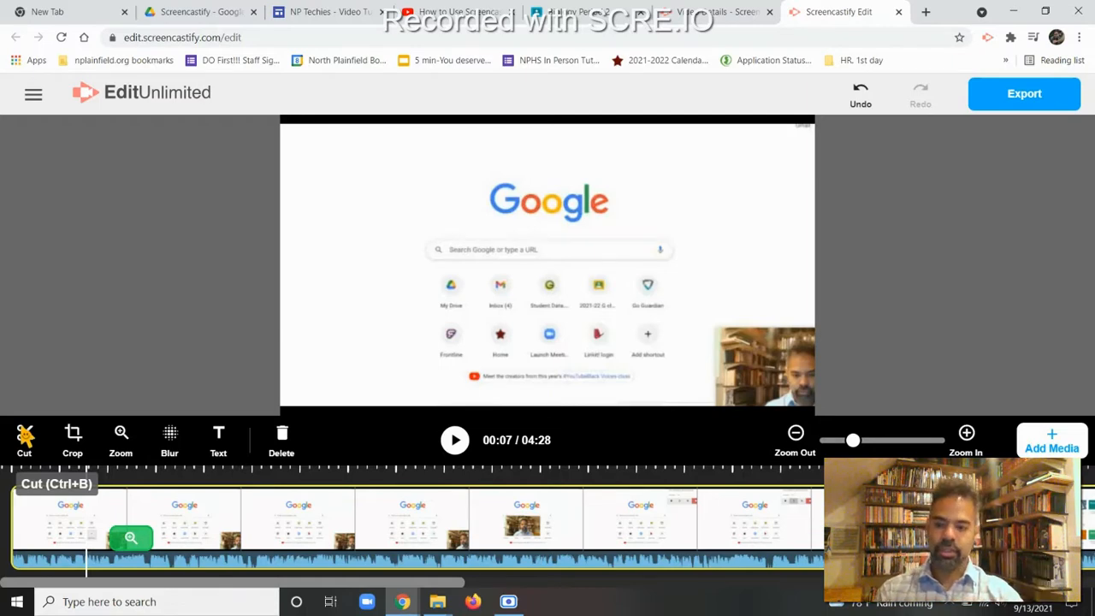
pyautogui.click(457, 440)
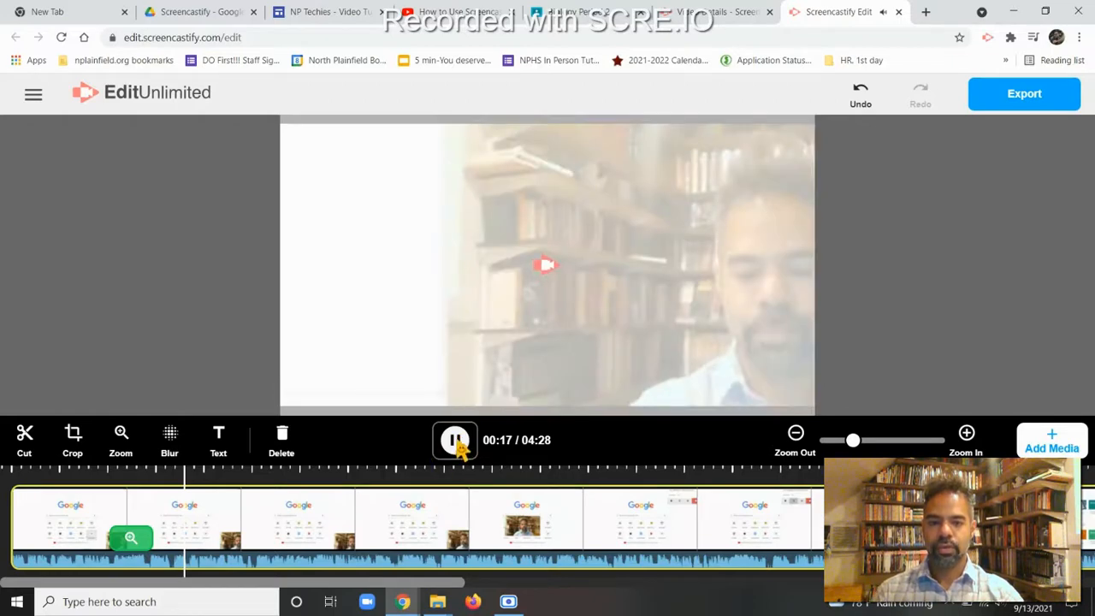
pyautogui.click(456, 448)
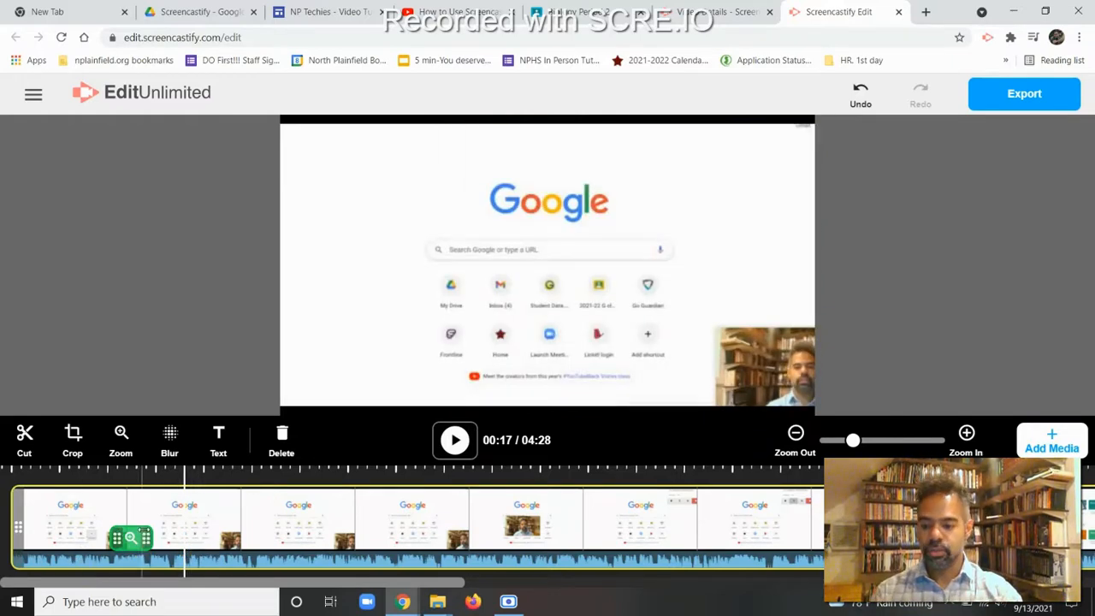
# Step: Lengthen the zoom effect to about 00:15, and delete it from the timeline
pyautogui.click(147, 536)
pyautogui.moveTo(147, 536); pyautogui.dragTo(159, 532)
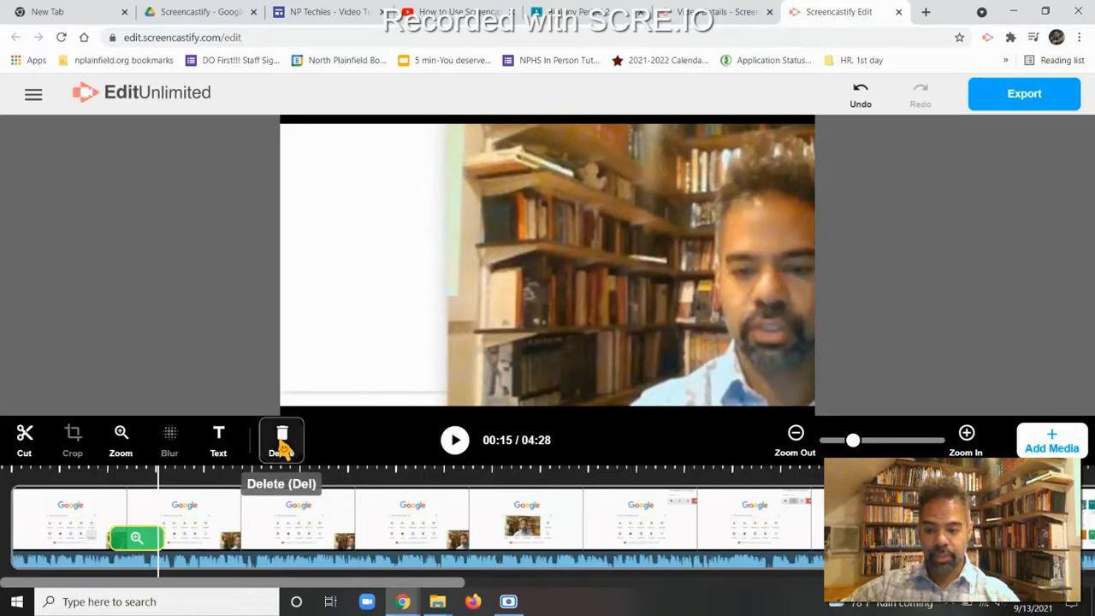
pyautogui.click(284, 450)
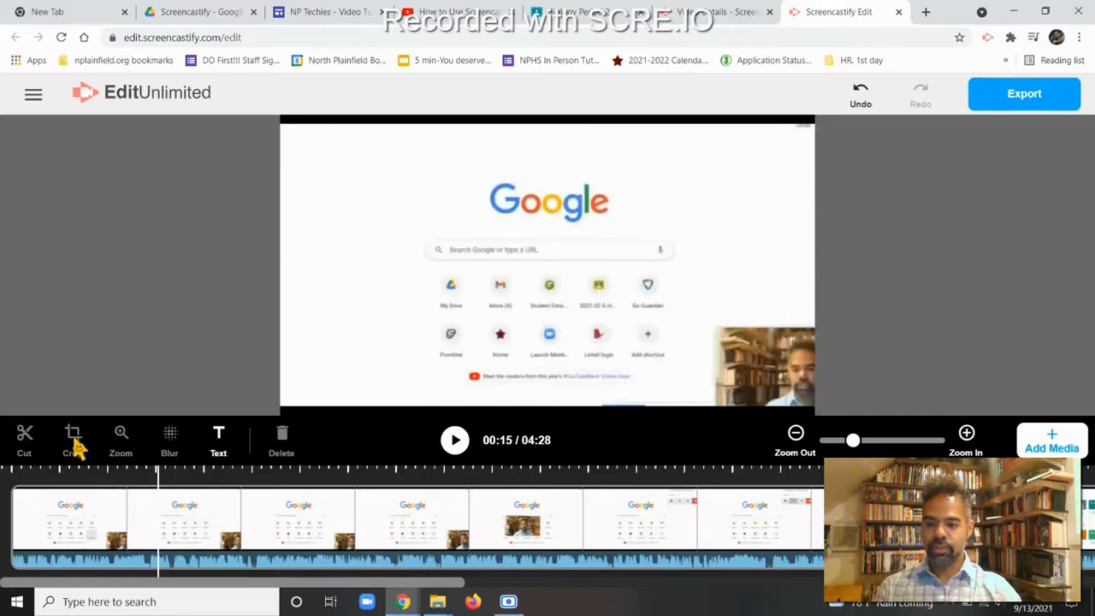
# Step: Insert an empty text box at 00:15 and undo the insertion
pyautogui.click(219, 438)
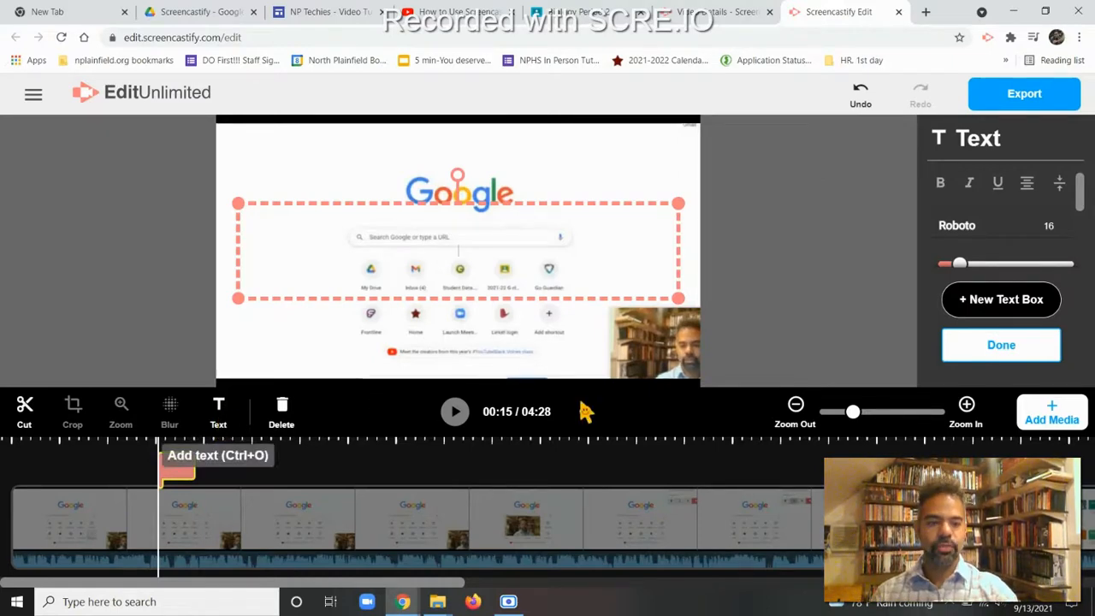
pyautogui.click(861, 94)
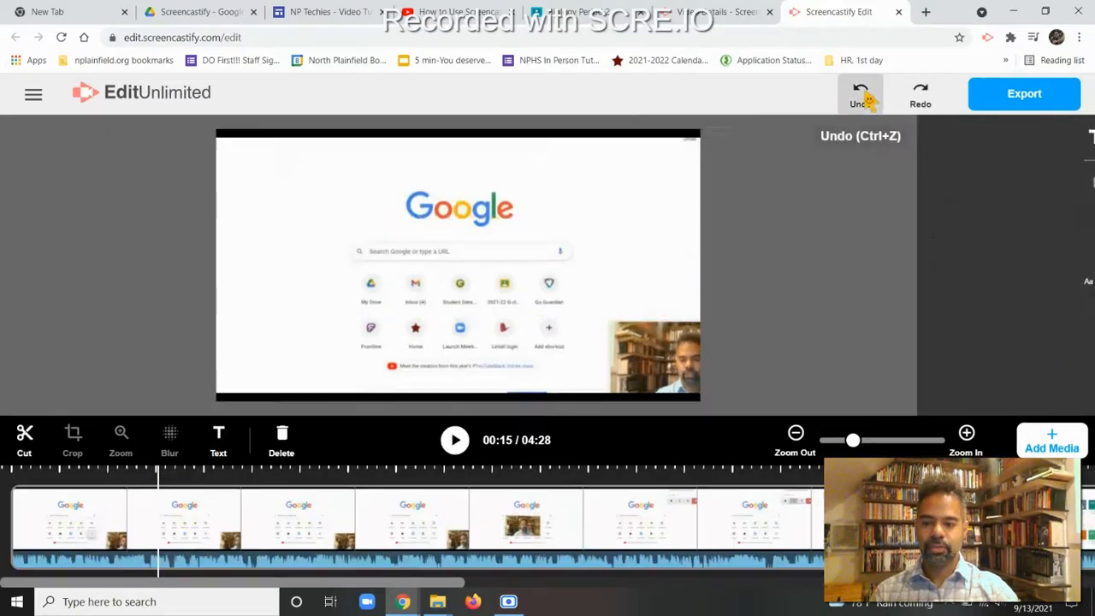
# Step: Add a blur effect at 00:10 and extend its end on the timeline to about 00:24
pyautogui.click(114, 517)
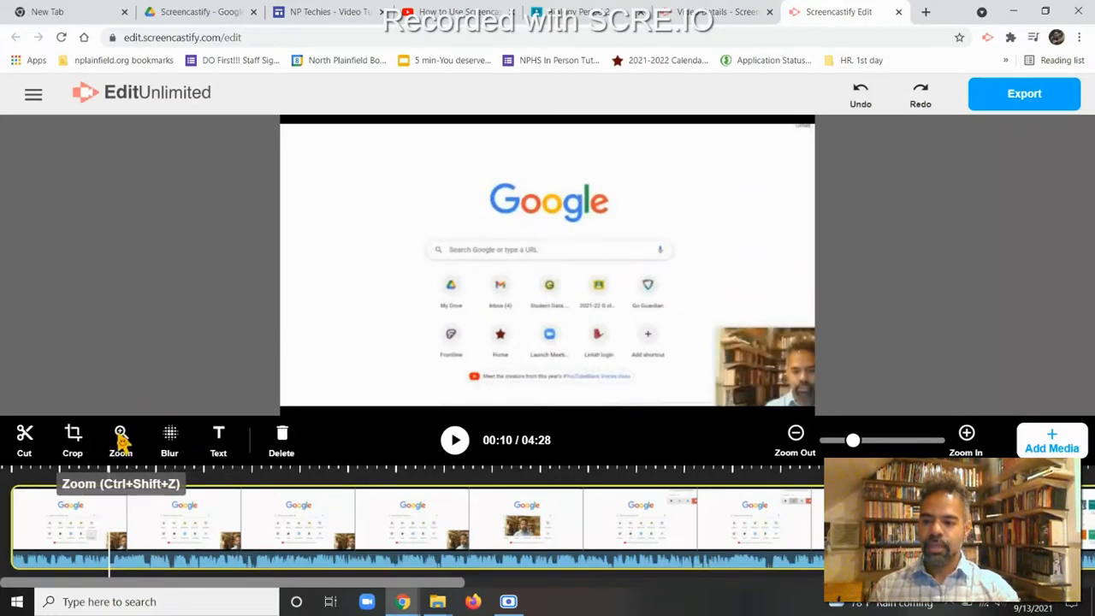
pyautogui.click(170, 439)
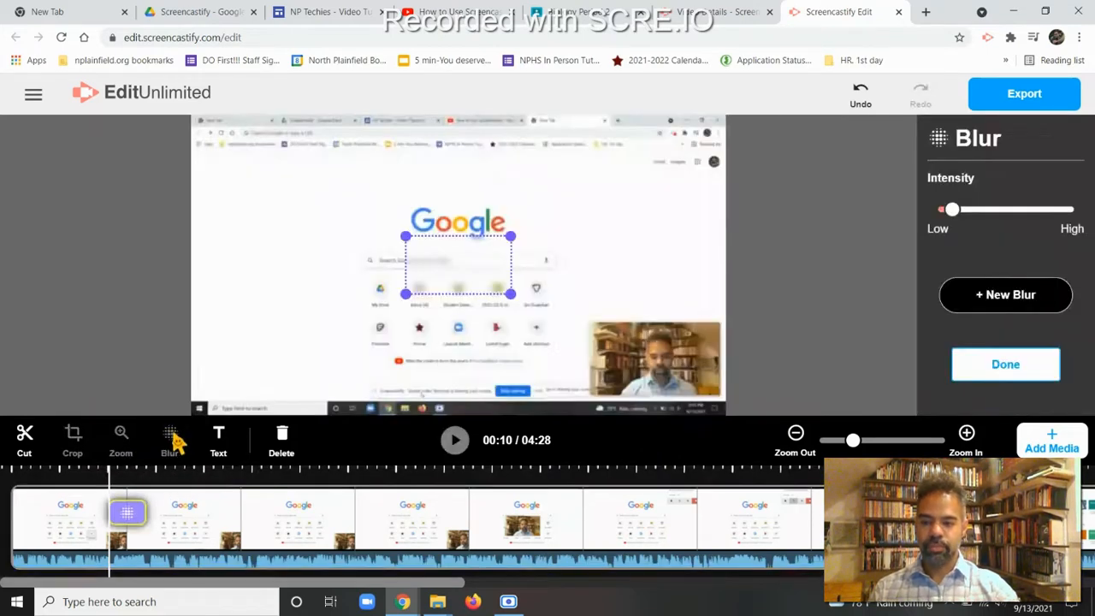
pyautogui.click(128, 516)
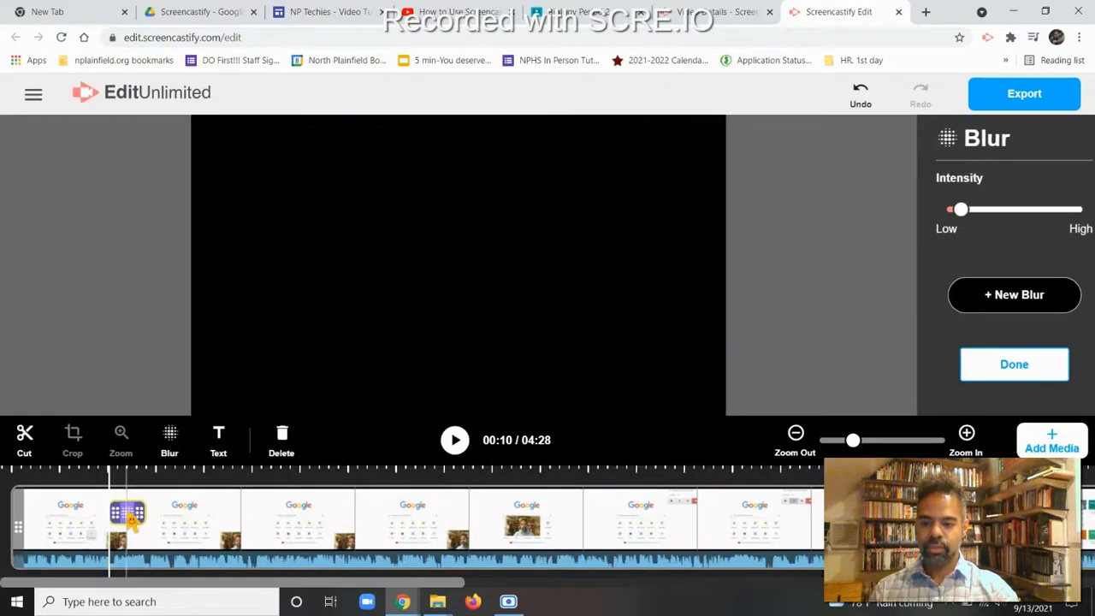
pyautogui.moveTo(160, 511); pyautogui.dragTo(251, 512)
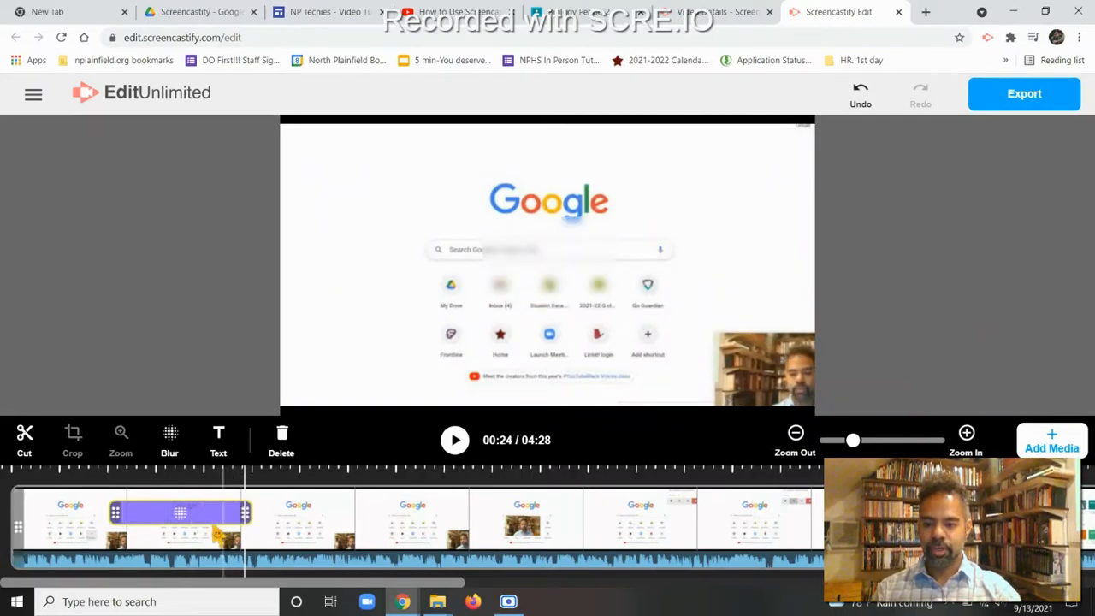
# Step: Try an enlarged, stronger blur over the webcam picture plus a second blur area, and undo these changes
pyautogui.click(189, 513)
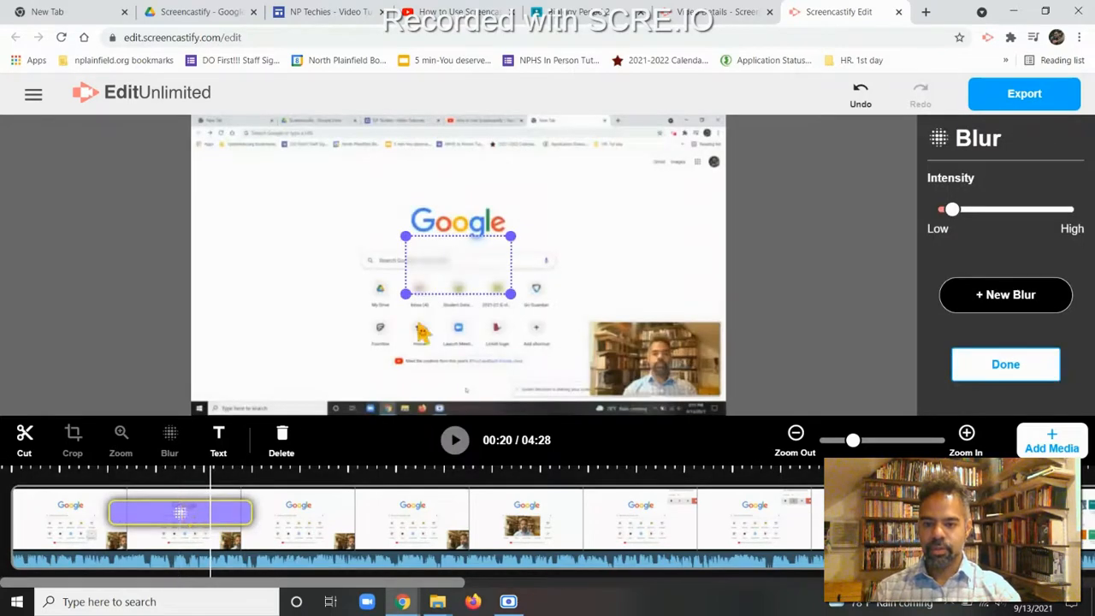
pyautogui.moveTo(438, 261); pyautogui.dragTo(500, 266)
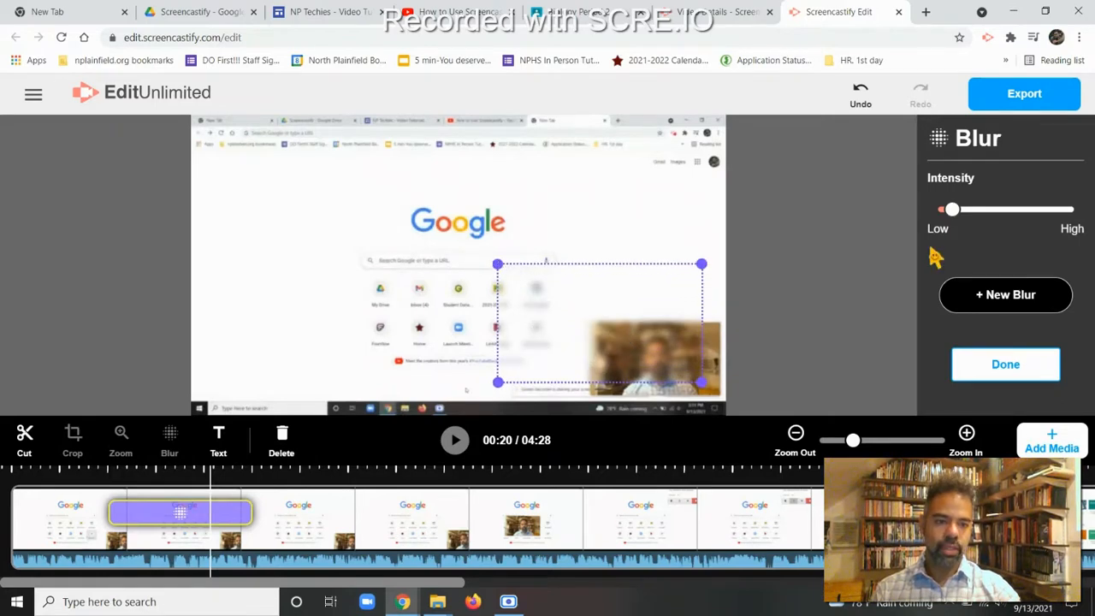
pyautogui.moveTo(953, 211); pyautogui.dragTo(990, 213)
pyautogui.click(993, 308)
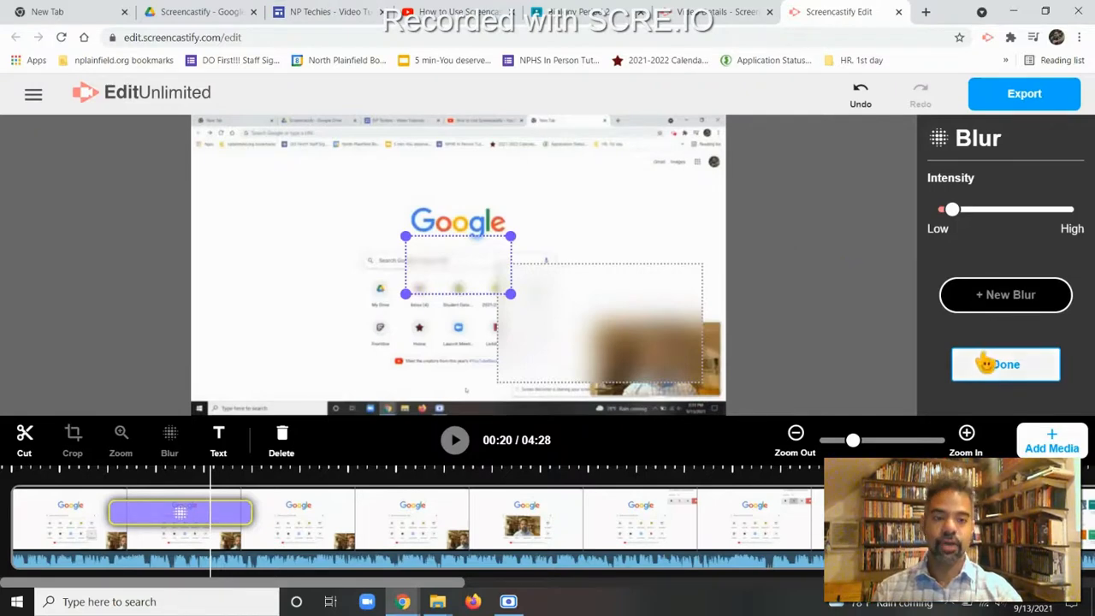
pyautogui.click(862, 94)
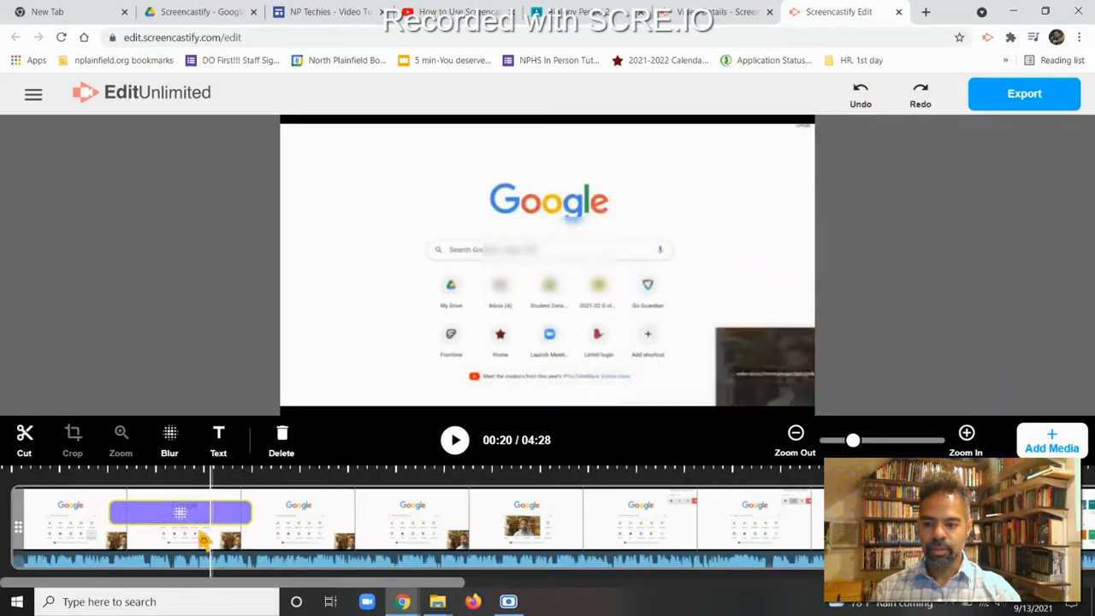
# Step: Play the clip from 00:07 into the blur effect, and pause at 00:18
pyautogui.click(88, 521)
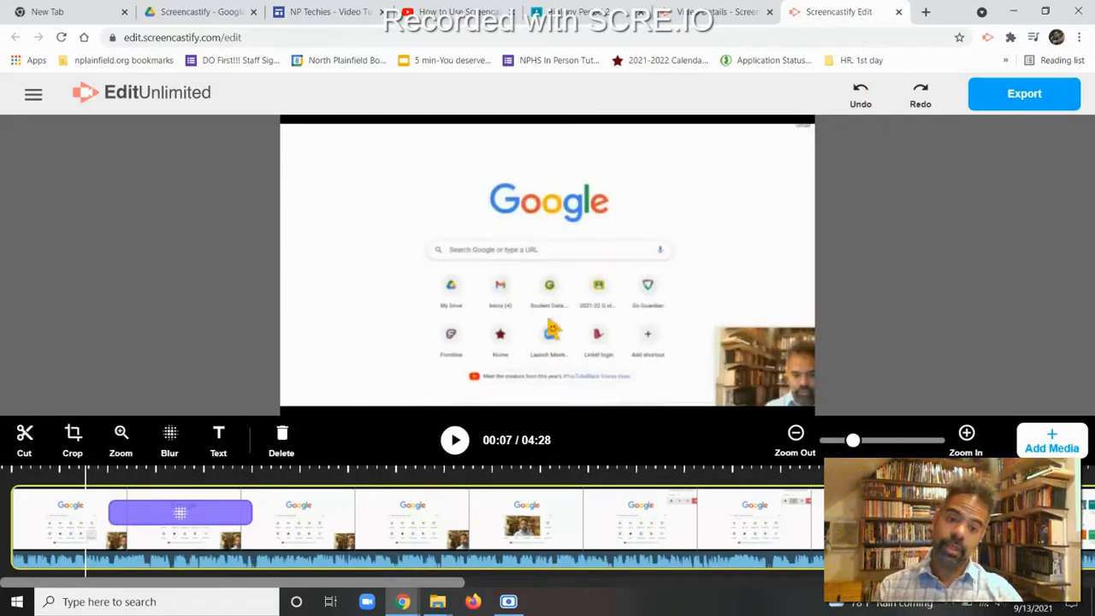
pyautogui.click(456, 439)
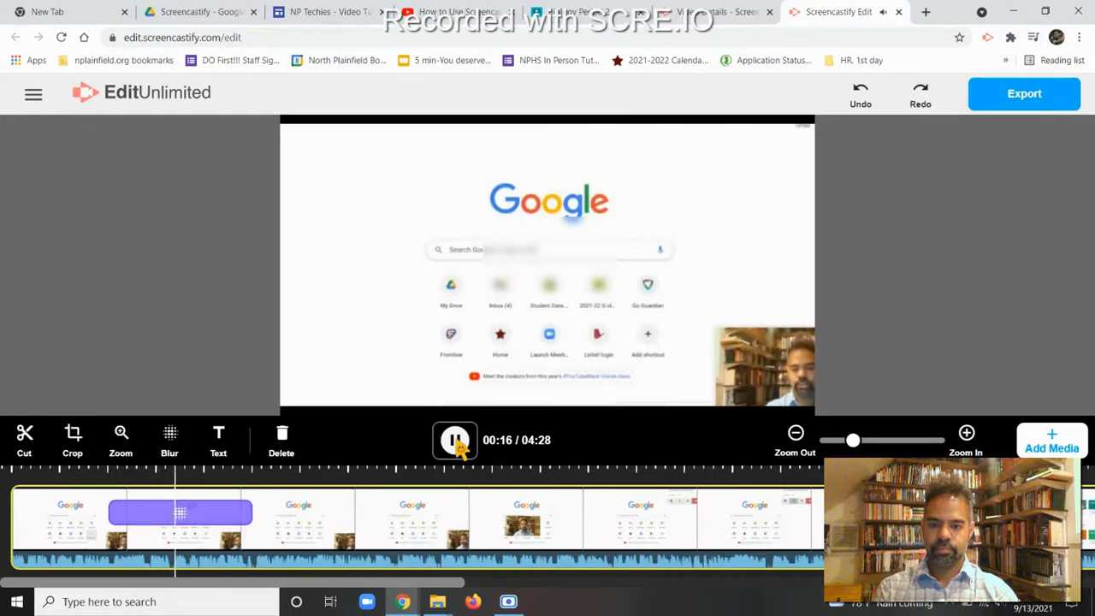
pyautogui.click(454, 440)
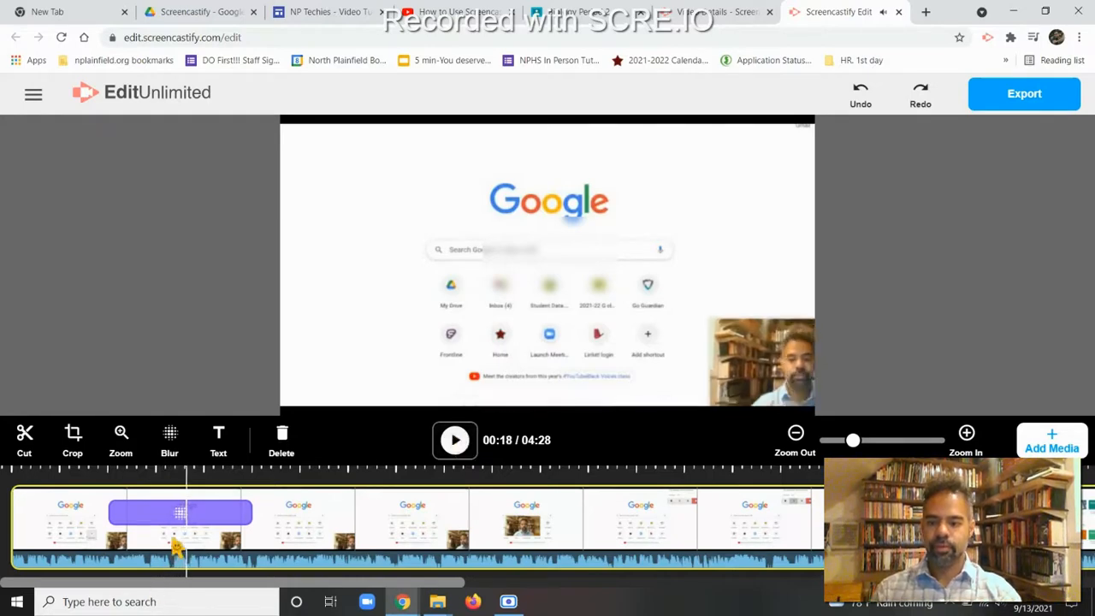
# Step: Shorten the blur effect to end at about 00:16, and play the clip from 00:07 to 00:18 to check it
pyautogui.moveTo(251, 512); pyautogui.dragTo(168, 522)
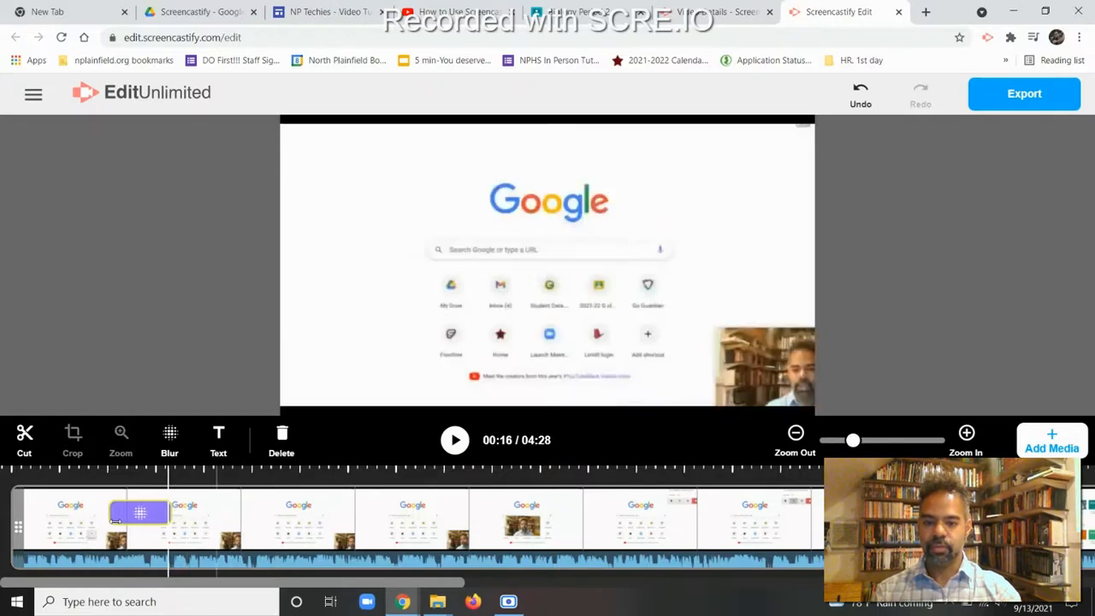
pyautogui.click(86, 532)
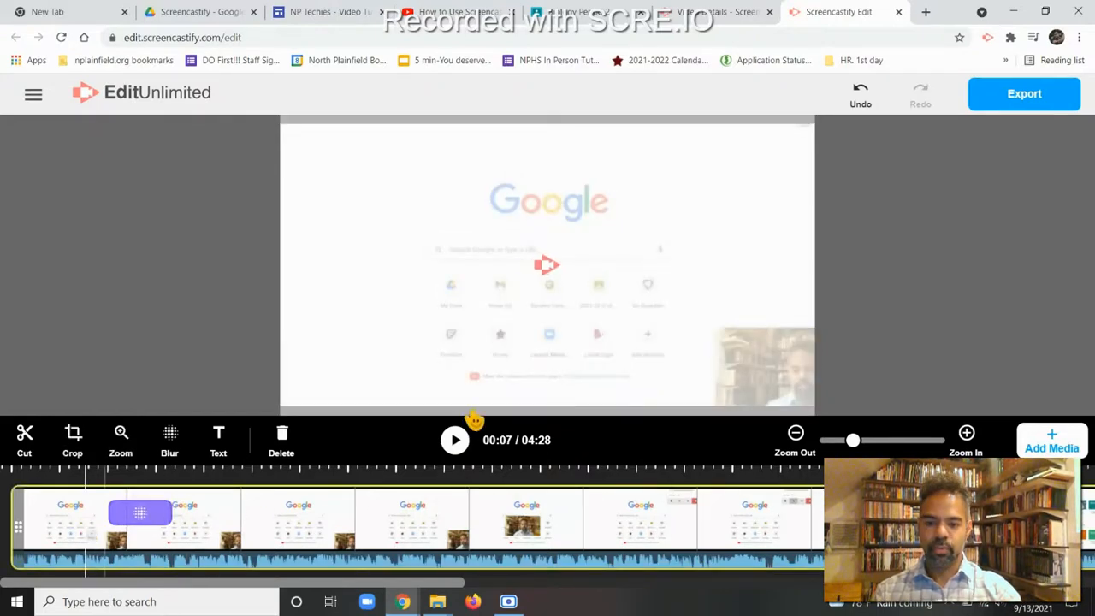
pyautogui.click(454, 440)
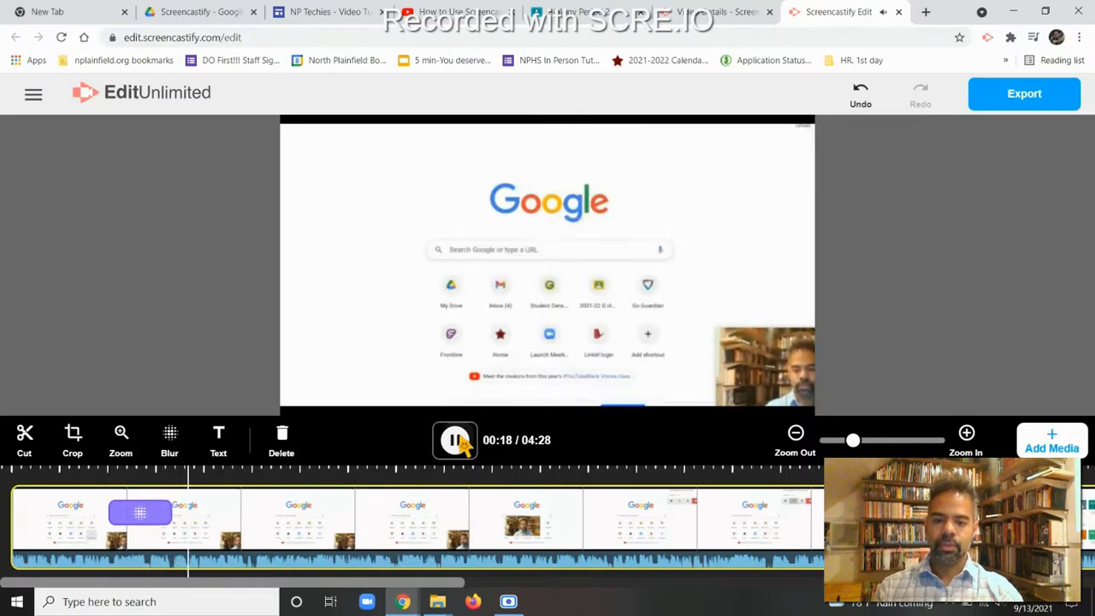
pyautogui.click(456, 441)
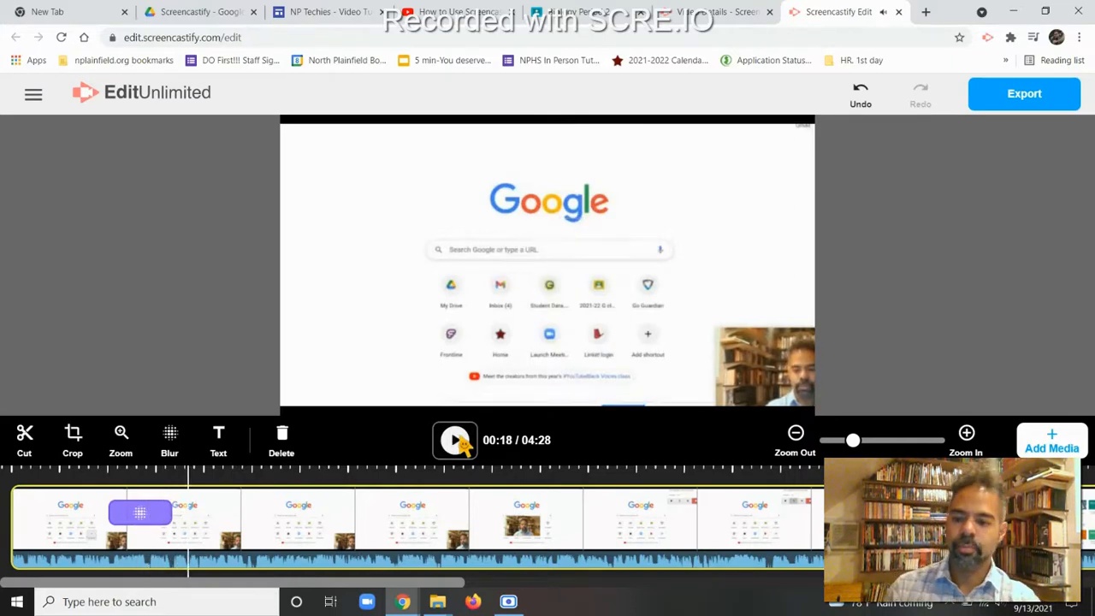
# Step: Delete the blur effect from the timeline
pyautogui.click(141, 518)
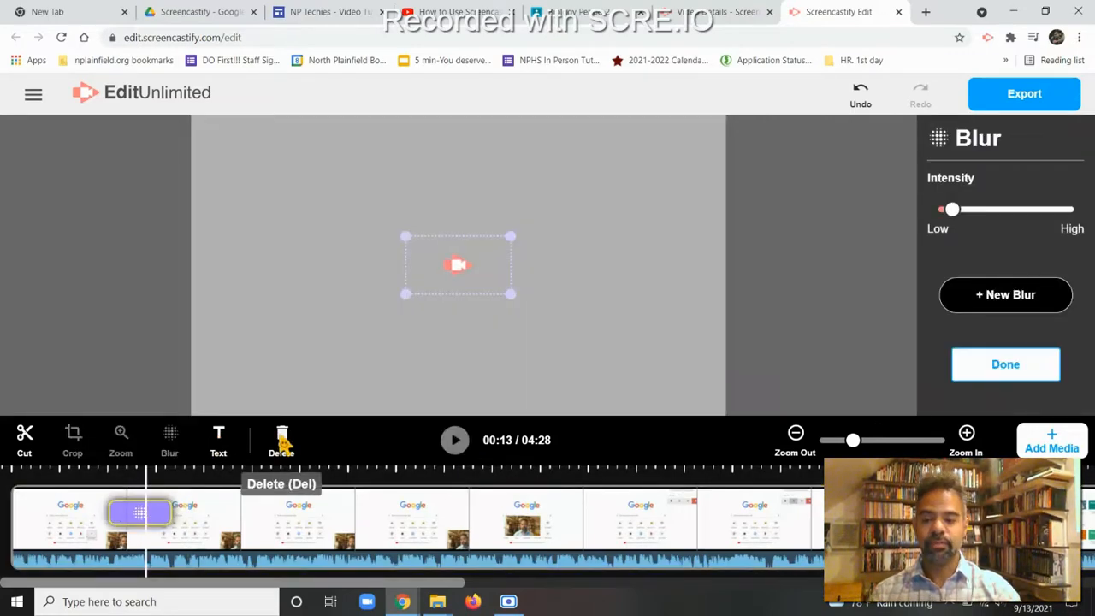
pyautogui.click(282, 441)
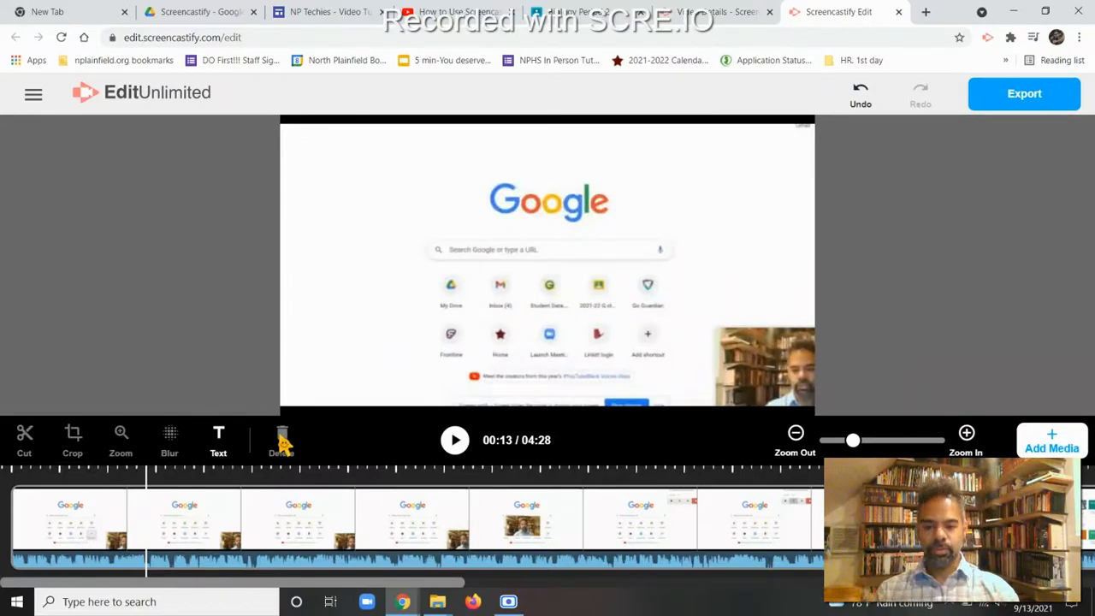
# Step: Add a text box at 00:23 reading "Look Hear"
pyautogui.click(234, 522)
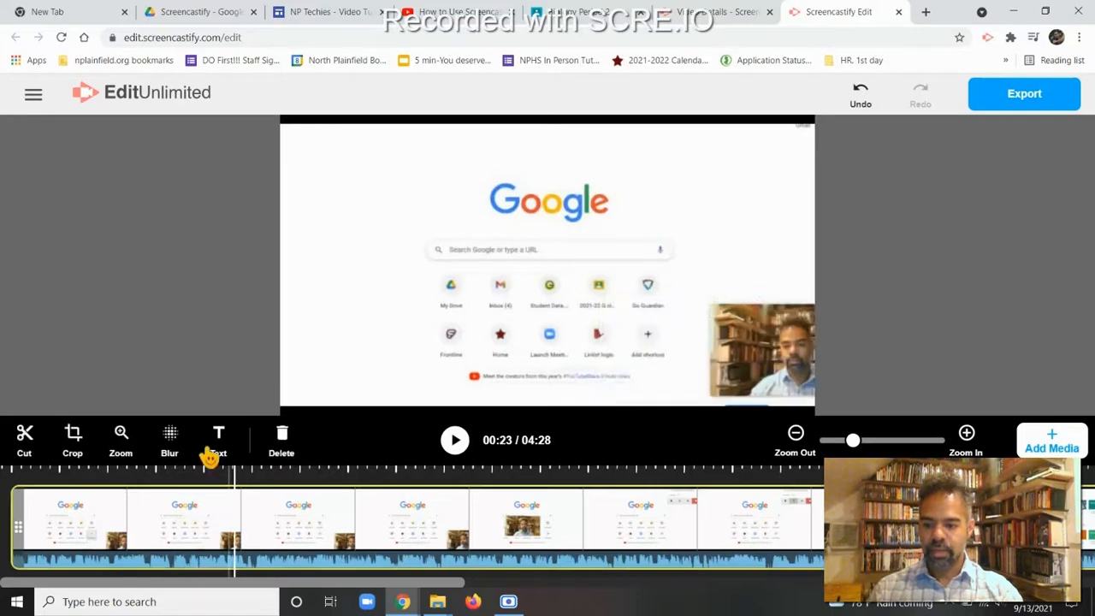
pyautogui.click(220, 441)
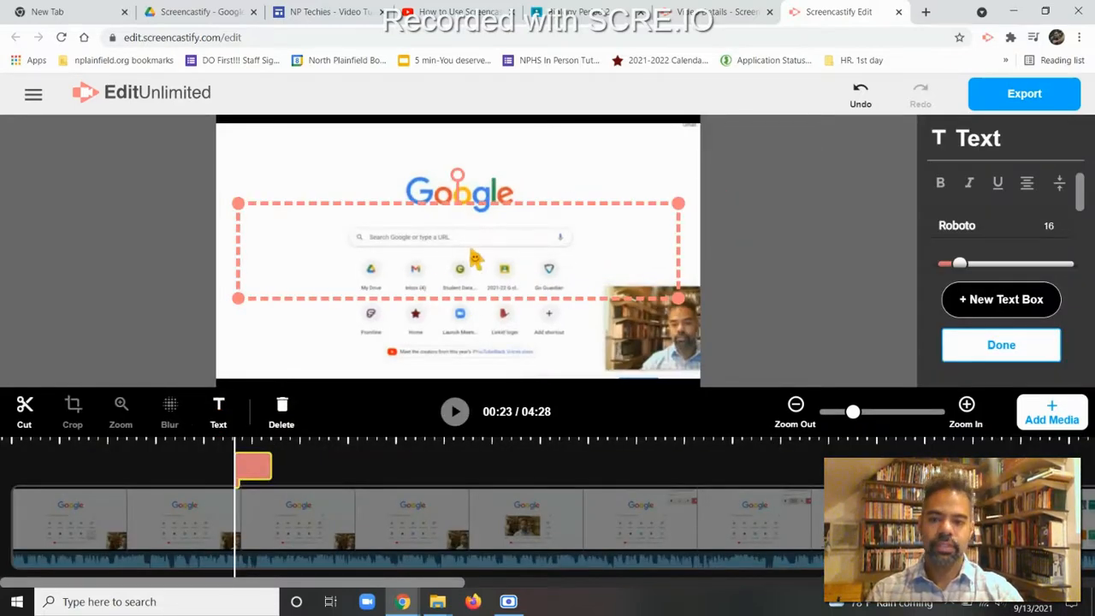
pyautogui.write('L')
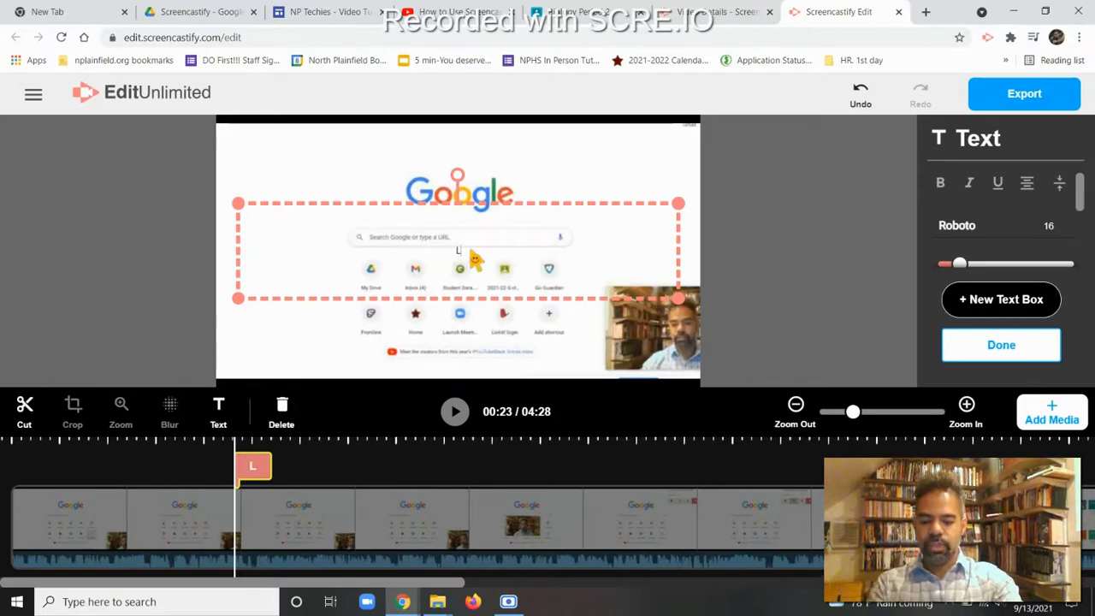
pyautogui.write('ook Hea')
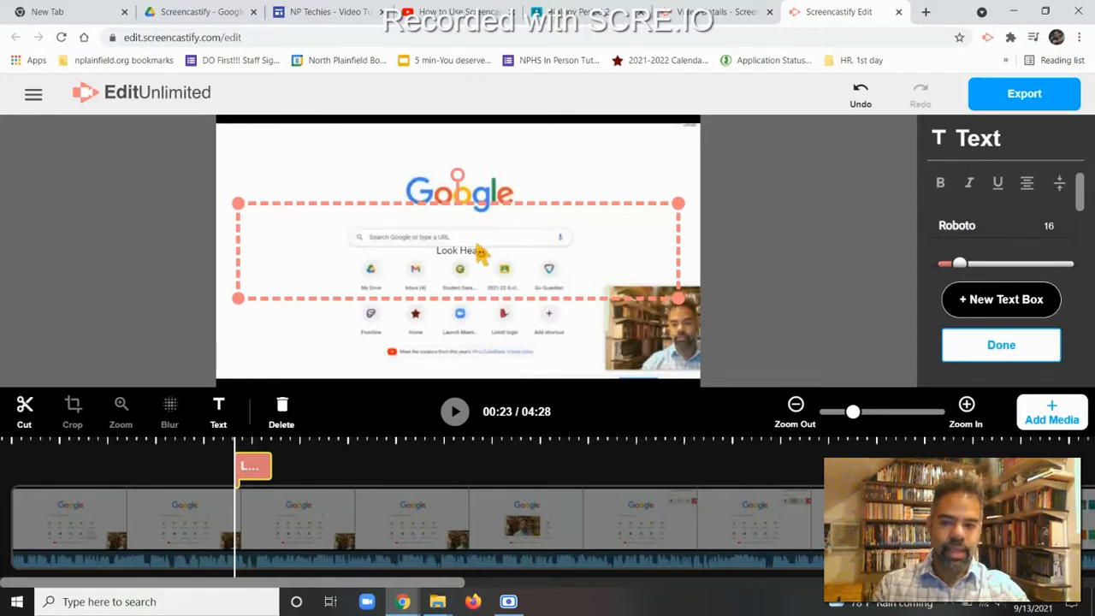
# Step: Change the font of the "Look Hear" text to Anton
pyautogui.moveTo(481, 252); pyautogui.dragTo(433, 251)
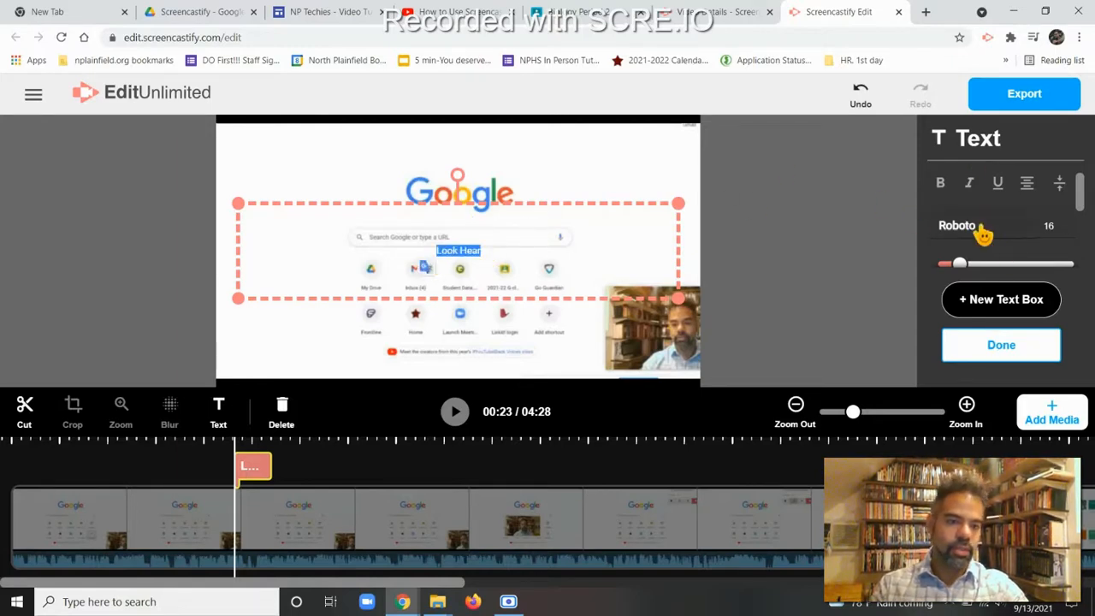
pyautogui.click(974, 228)
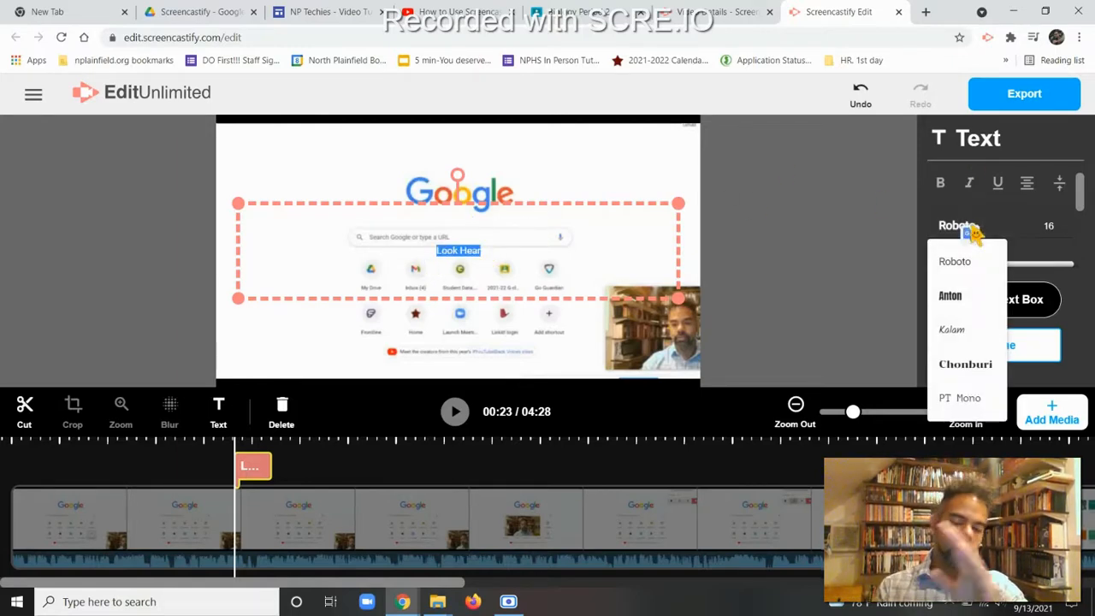
pyautogui.click(952, 300)
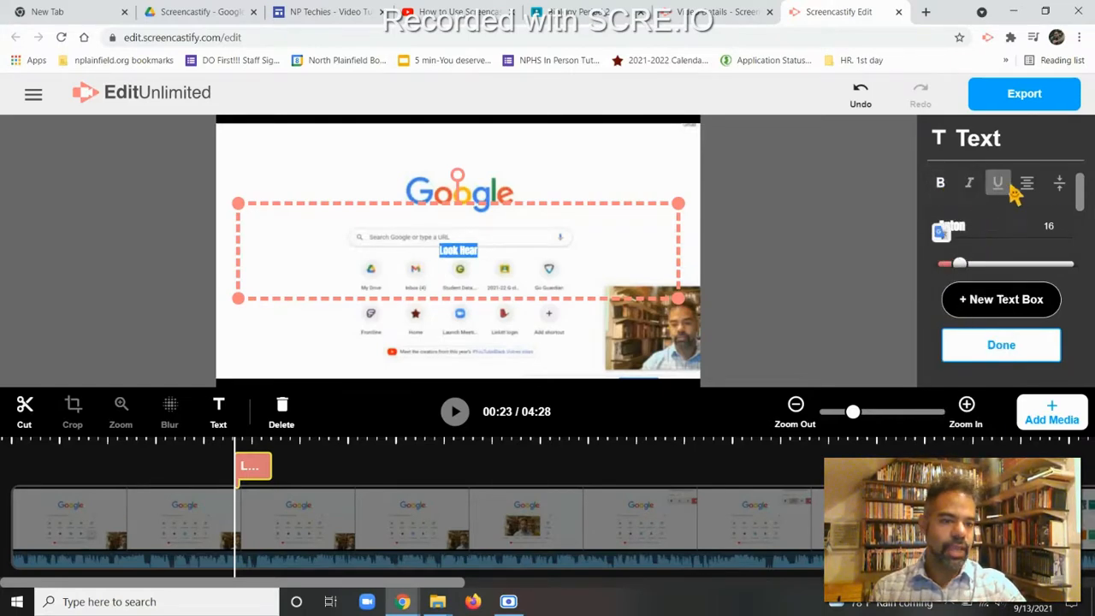
# Step: Align the text vertically to the bottom of its box, and move the box down to the video frame's lower edge
pyautogui.click(1063, 186)
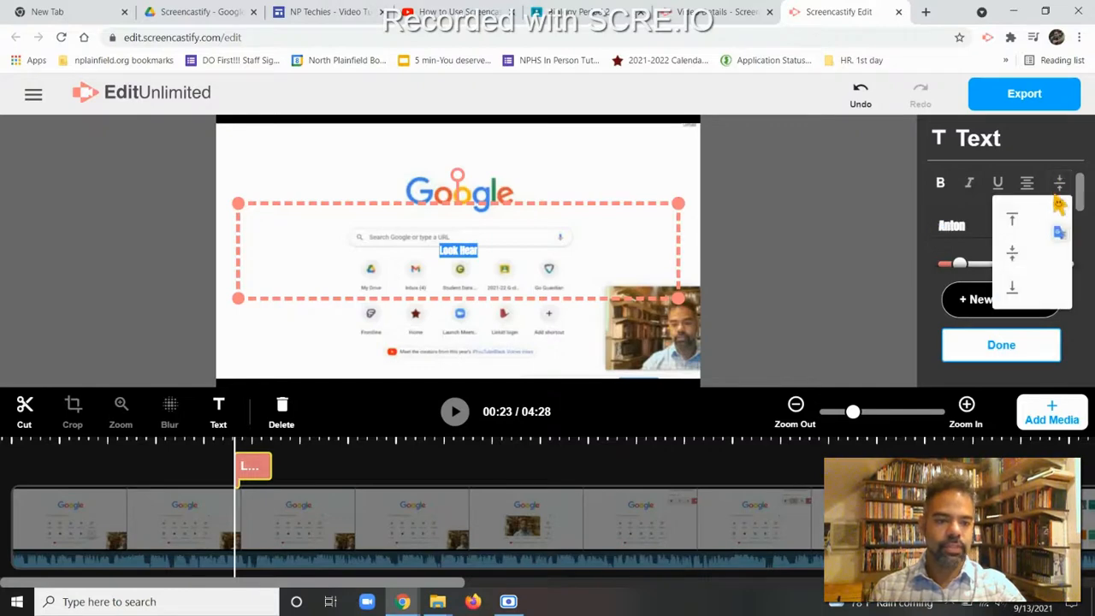
pyautogui.click(1017, 220)
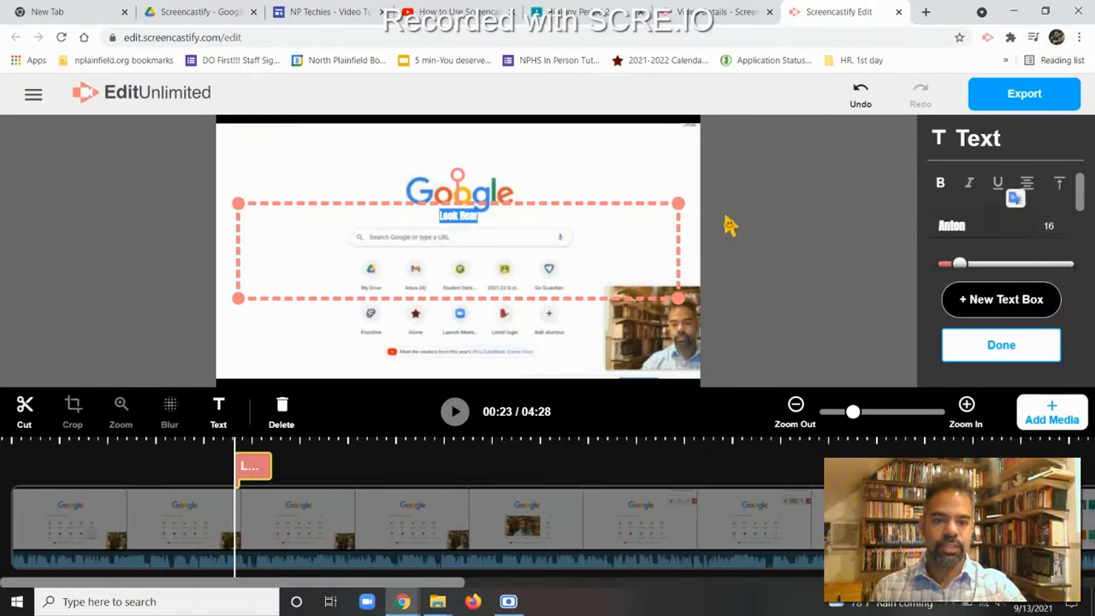
pyautogui.click(1061, 187)
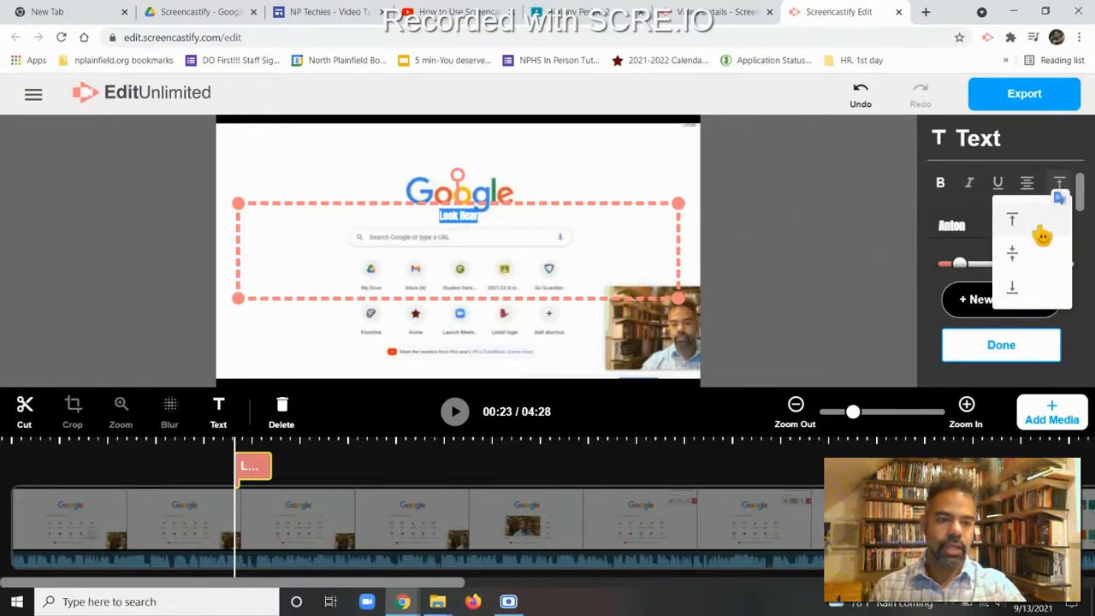
pyautogui.click(1013, 291)
pyautogui.moveTo(597, 213); pyautogui.dragTo(593, 307)
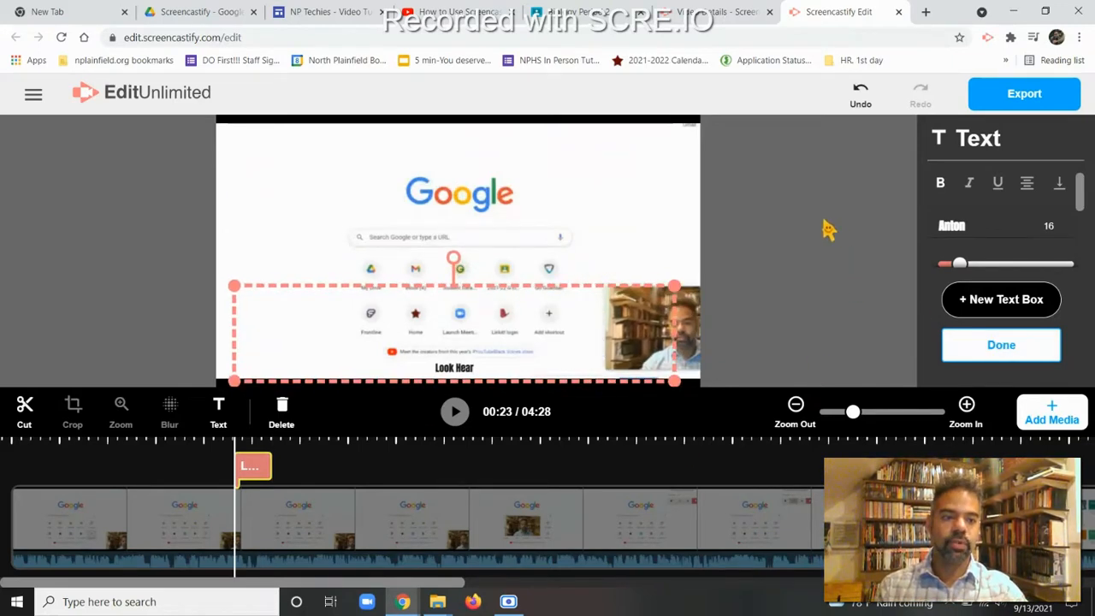
# Step: Fill the text box with light green and shrink it to a thin strip around the text, clear of the webcam picture
pyautogui.moveTo(1090, 189); pyautogui.dragTo(1087, 246)
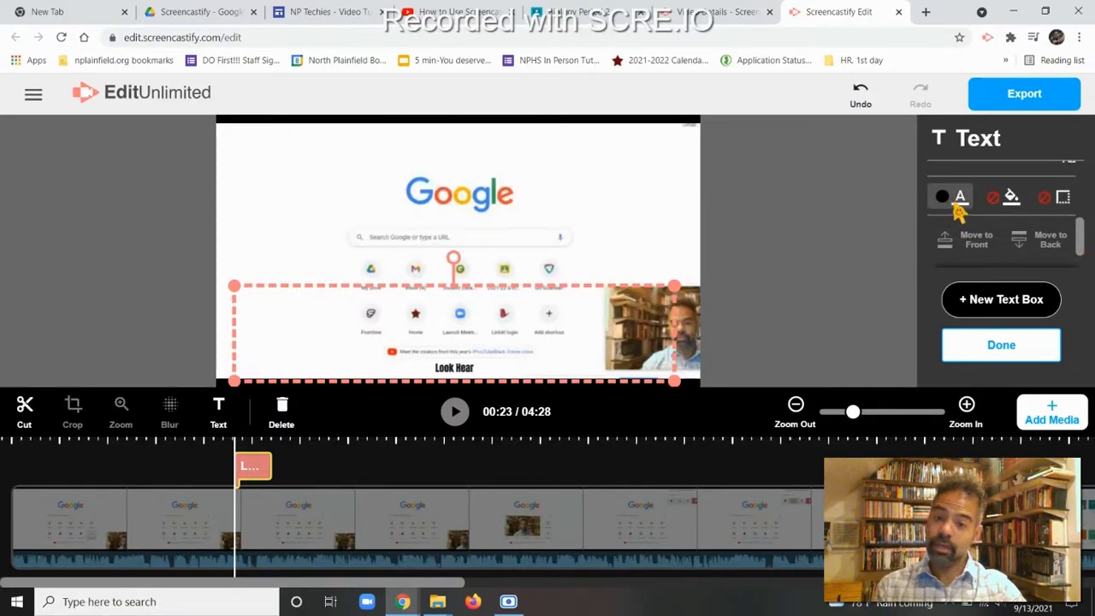
pyautogui.click(1010, 197)
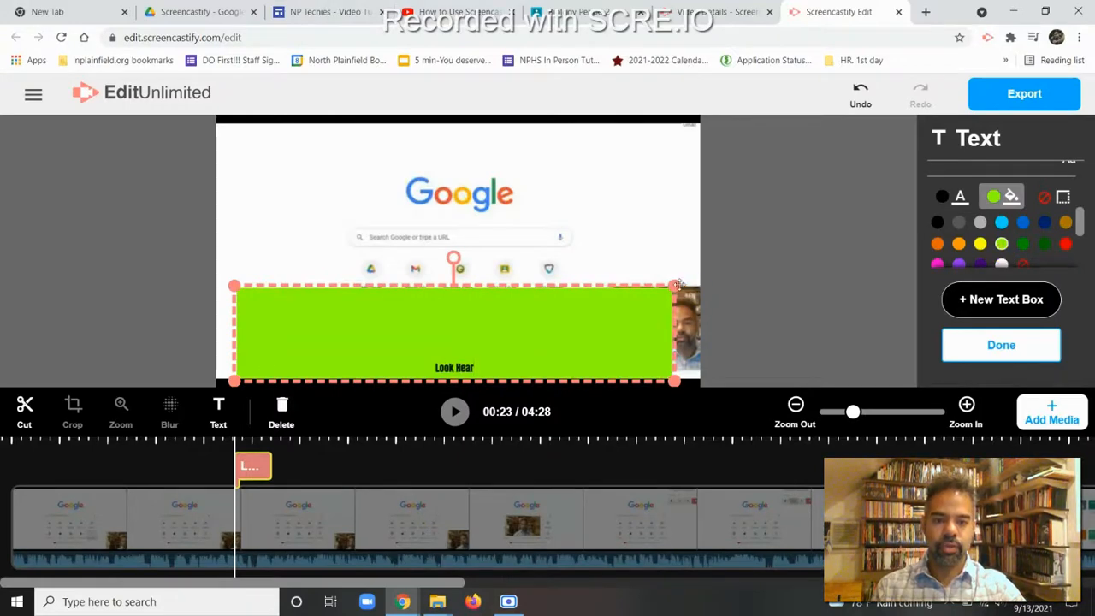
pyautogui.moveTo(677, 285); pyautogui.dragTo(587, 374)
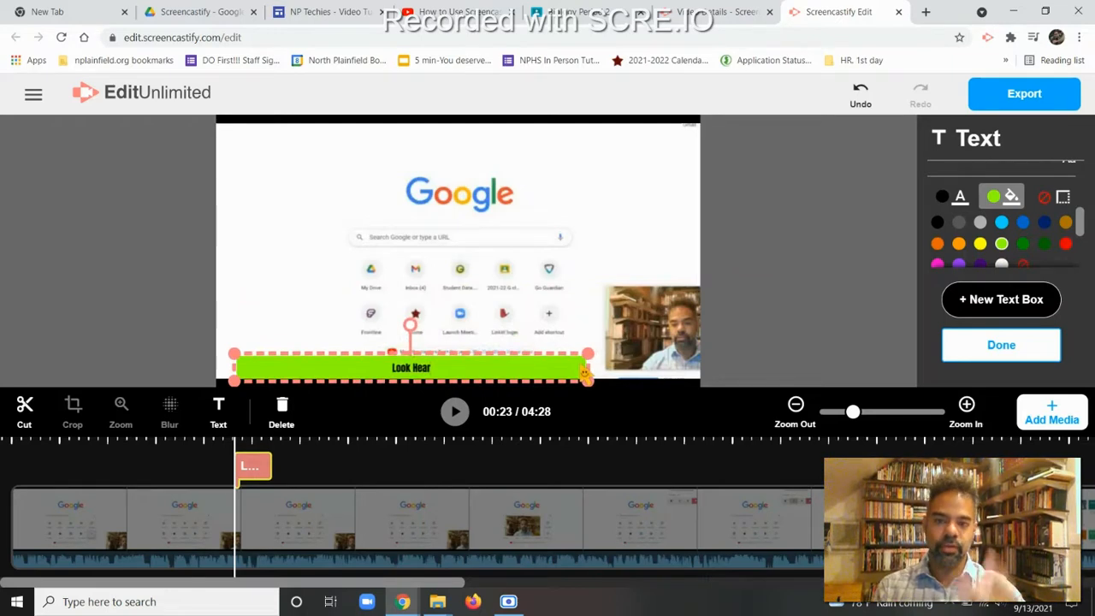
# Step: Give the "Look Hear" text box a light grey border
pyautogui.click(1063, 197)
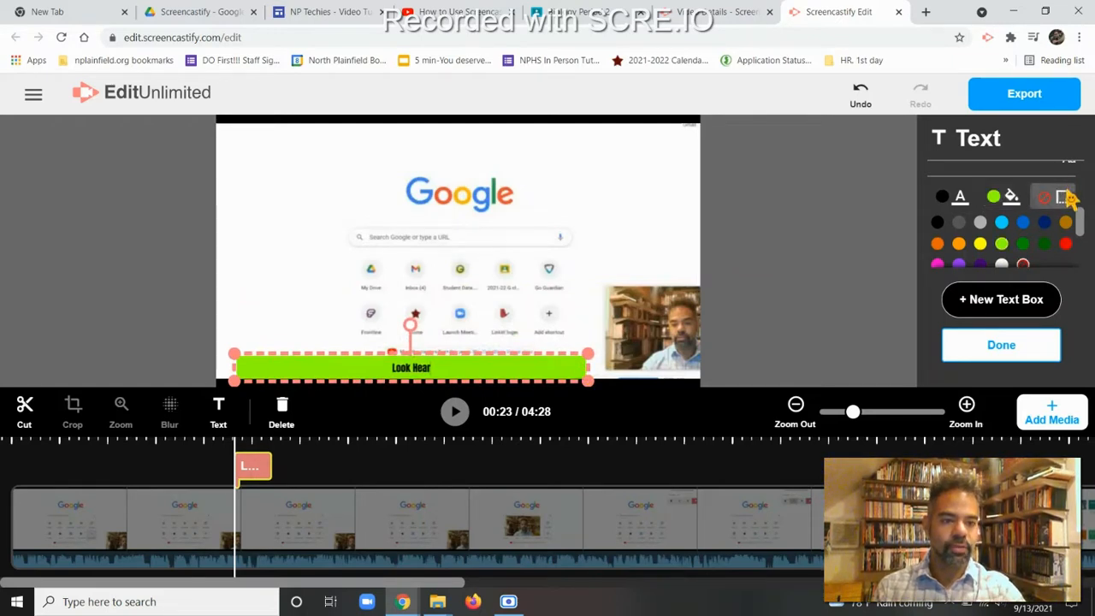
pyautogui.scroll(-1, 1021, 265)
pyautogui.click(1002, 232)
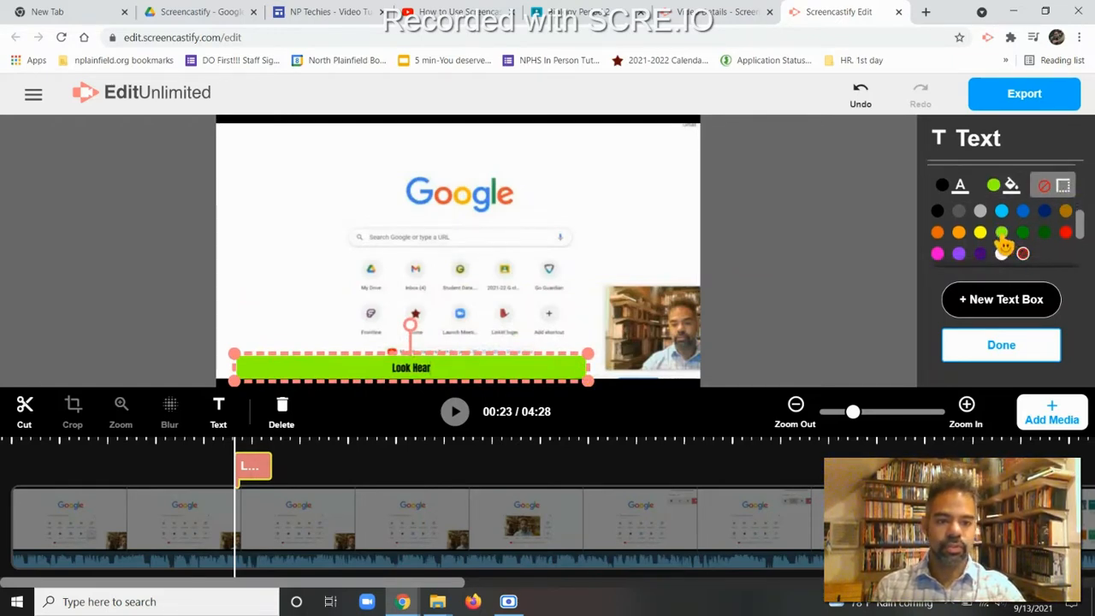
pyautogui.click(982, 213)
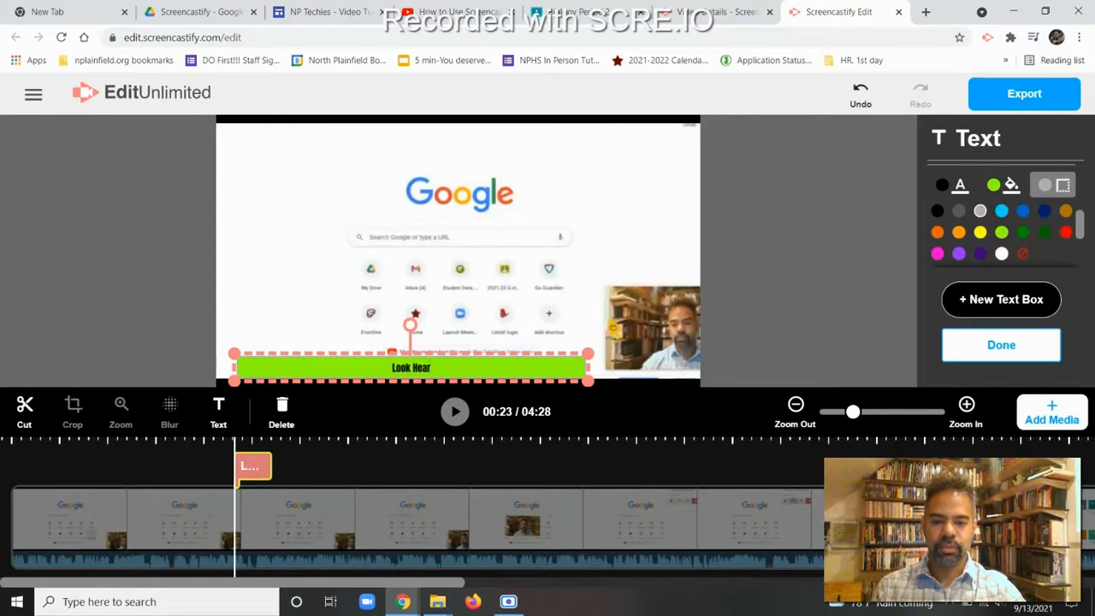
# Step: Remove the green fill from the "Look Hear" text box and finish editing the text
pyautogui.click(1010, 187)
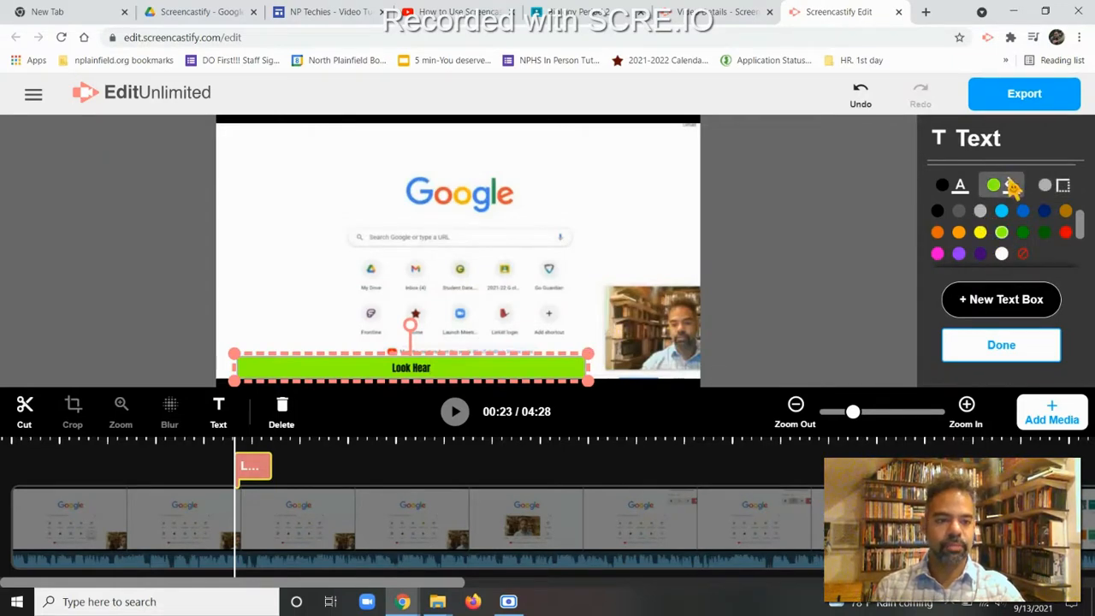
pyautogui.scroll(-2, 1003, 195)
pyautogui.scroll(2, 1005, 204)
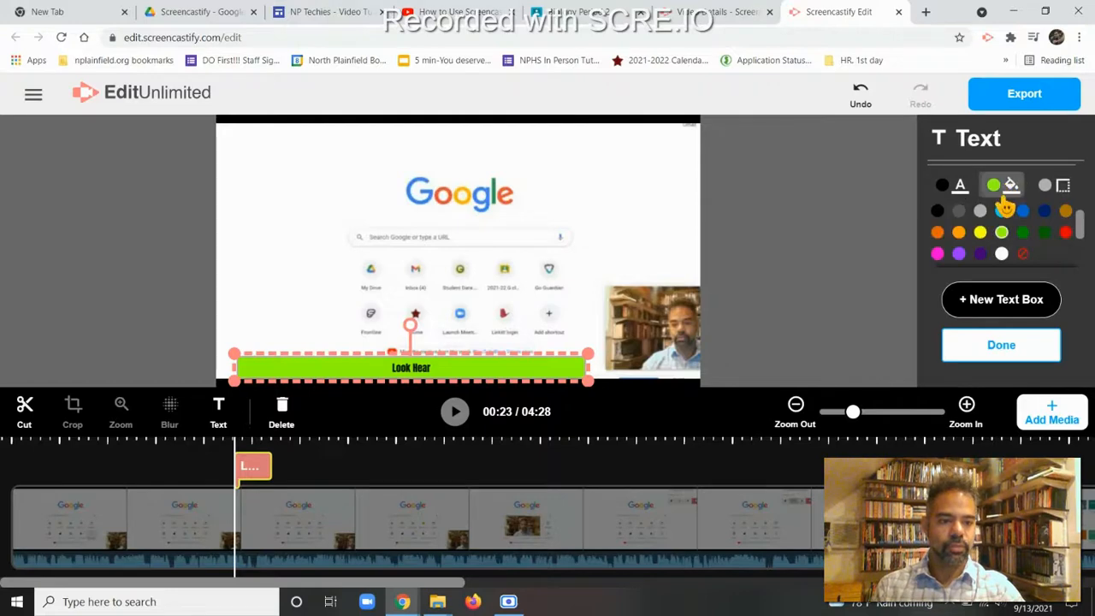
pyautogui.click(1022, 255)
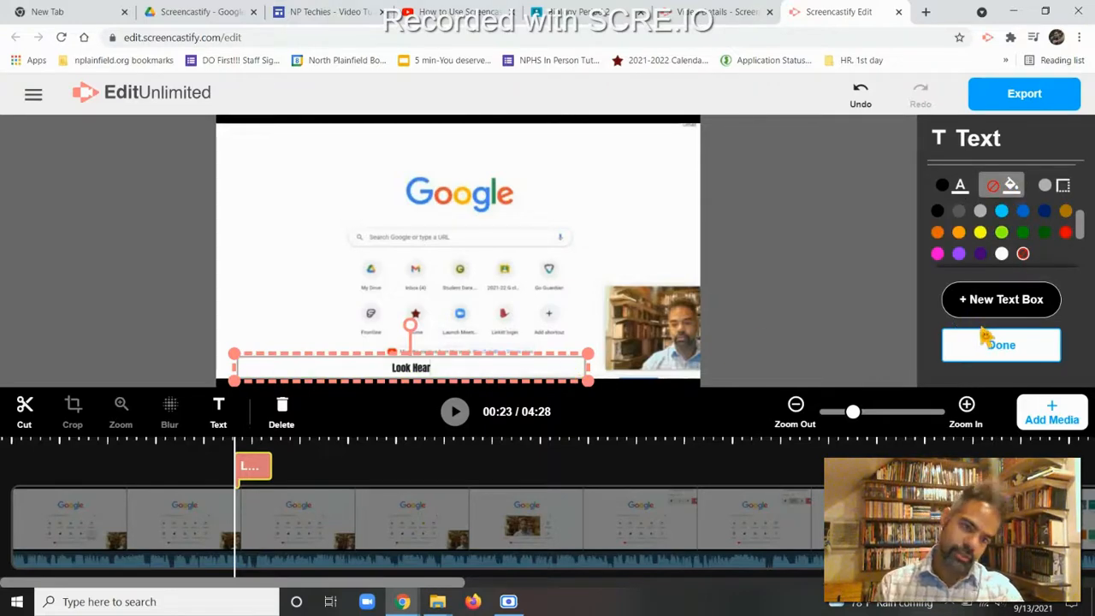
pyautogui.click(987, 345)
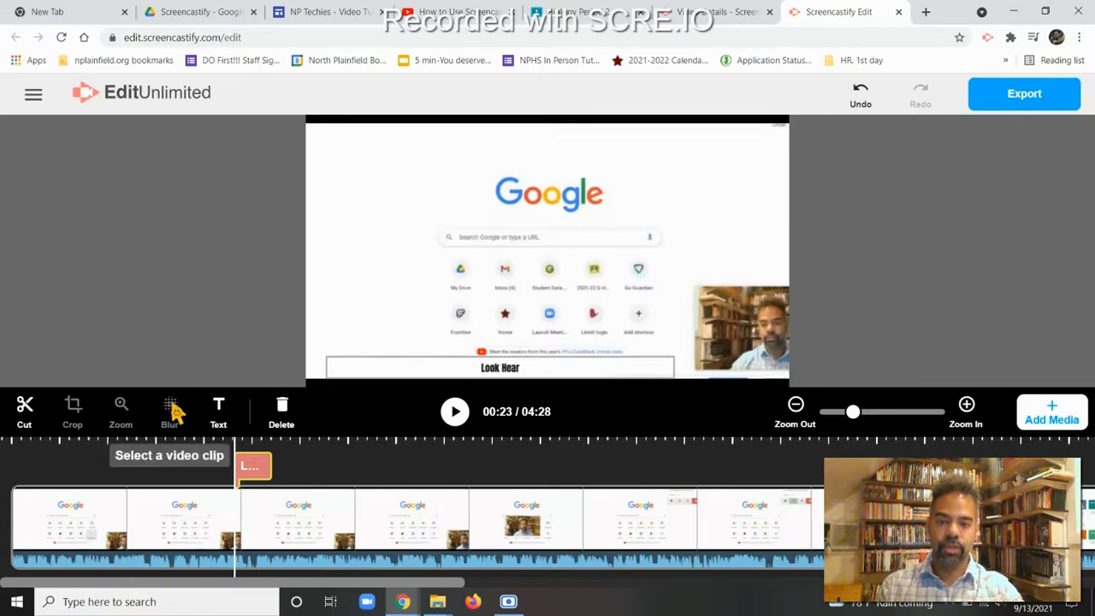
# Step: Extend the end of the "Look Hear" text clip slightly and preview the video from 00:22 to about 00:28
pyautogui.moveTo(267, 466)
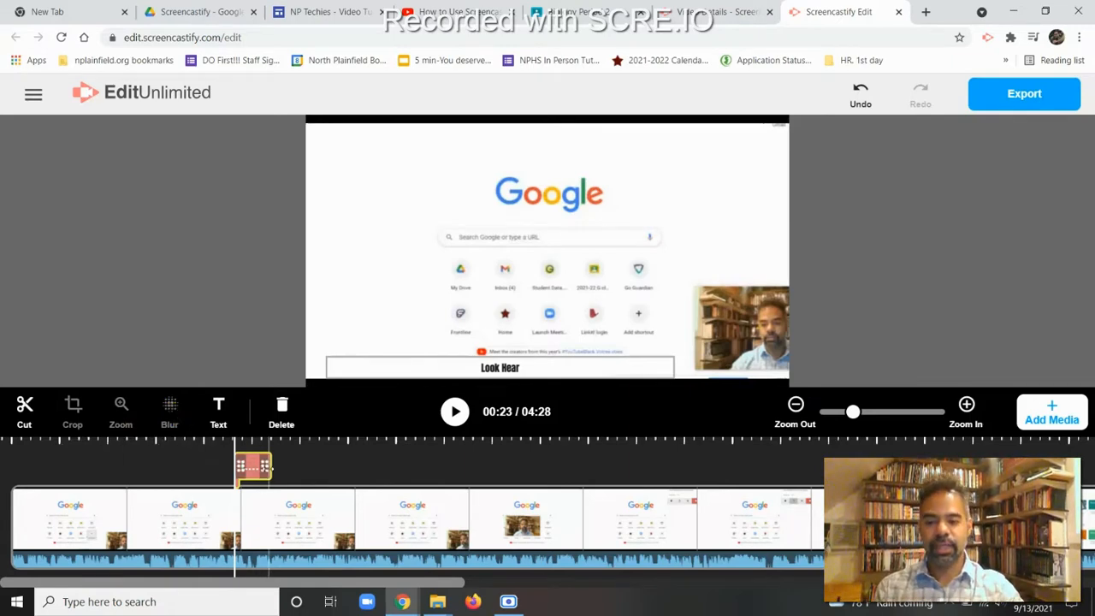
pyautogui.moveTo(270, 466); pyautogui.dragTo(274, 468)
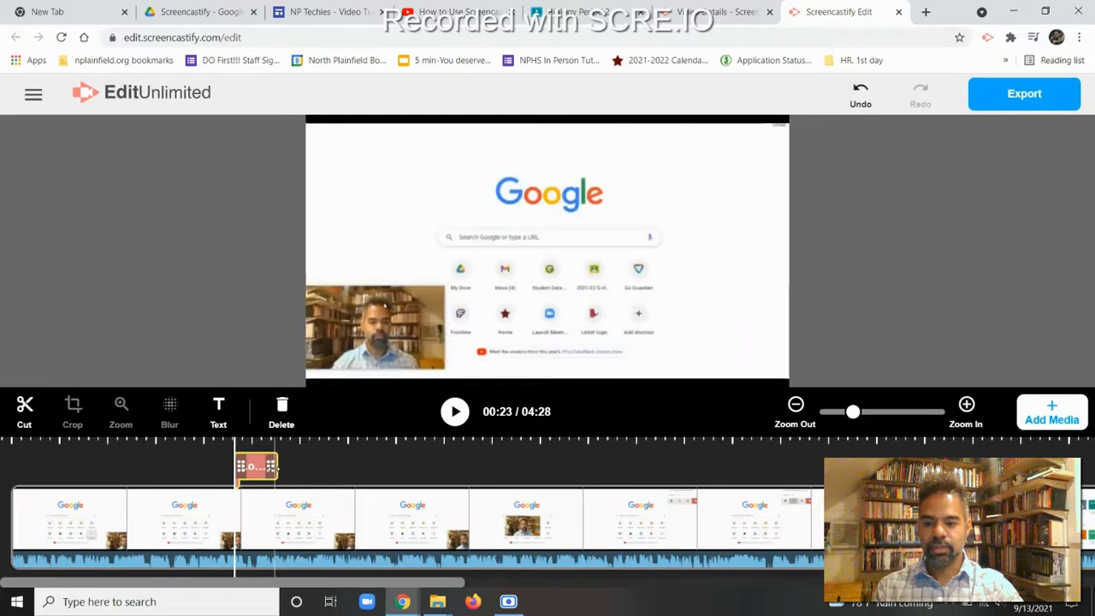
pyautogui.click(227, 486)
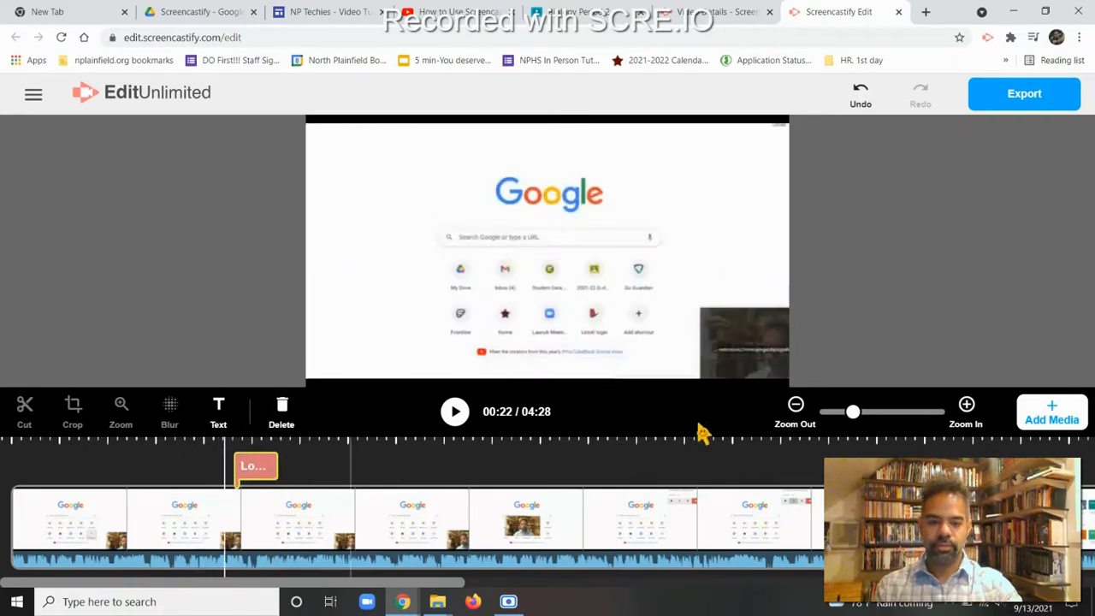
pyautogui.click(454, 411)
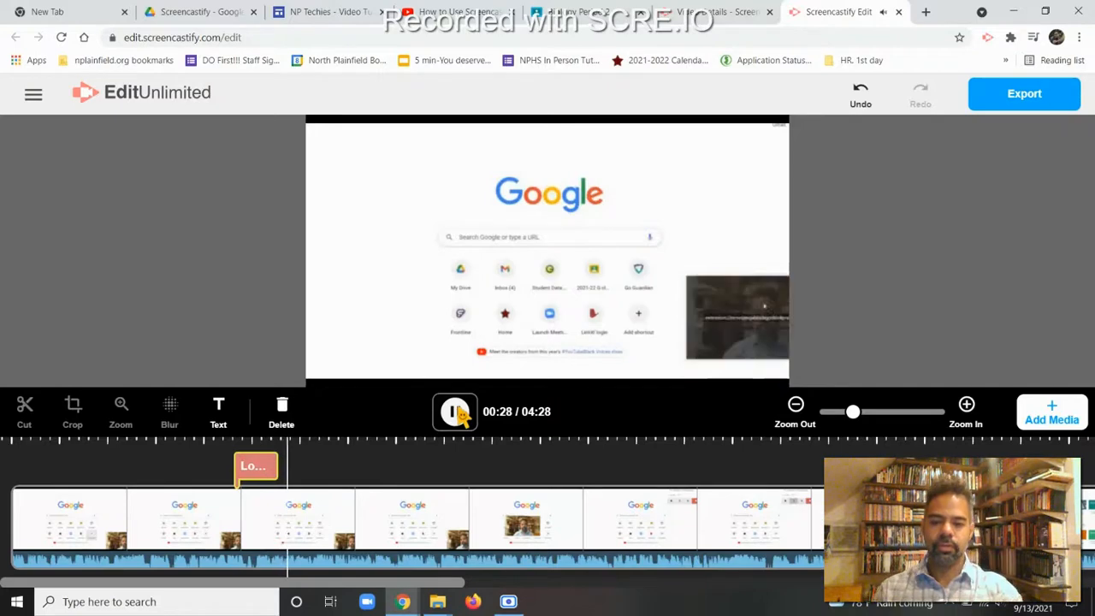
pyautogui.click(458, 413)
# Step: Reopen the "Look Hear" text clip for editing, erase all of its wording and leave the text editing
pyautogui.click(257, 469)
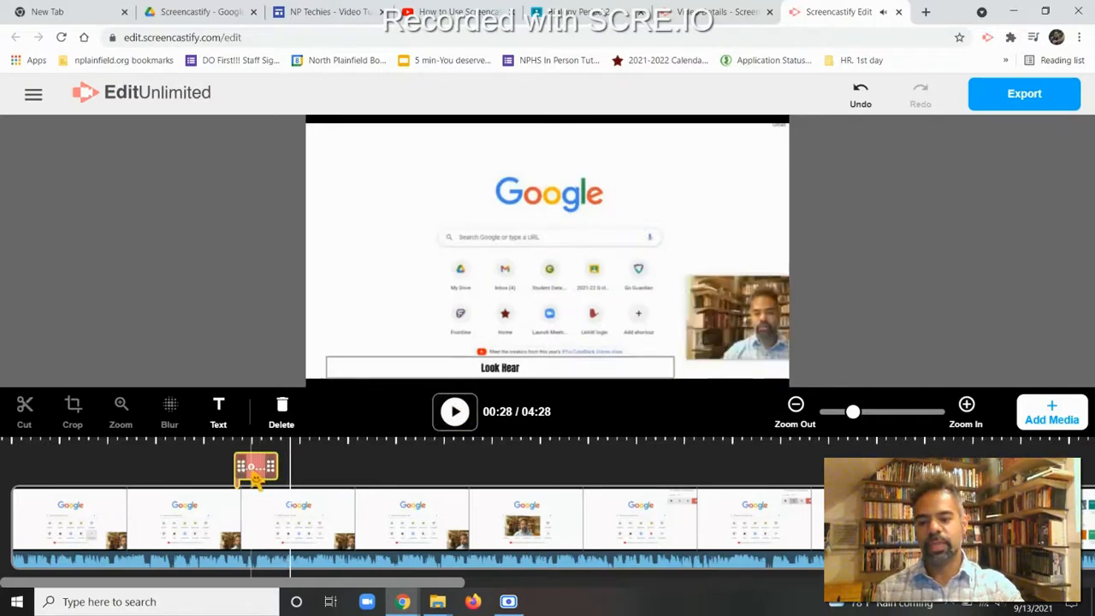
pyautogui.click(253, 471)
pyautogui.click(252, 471)
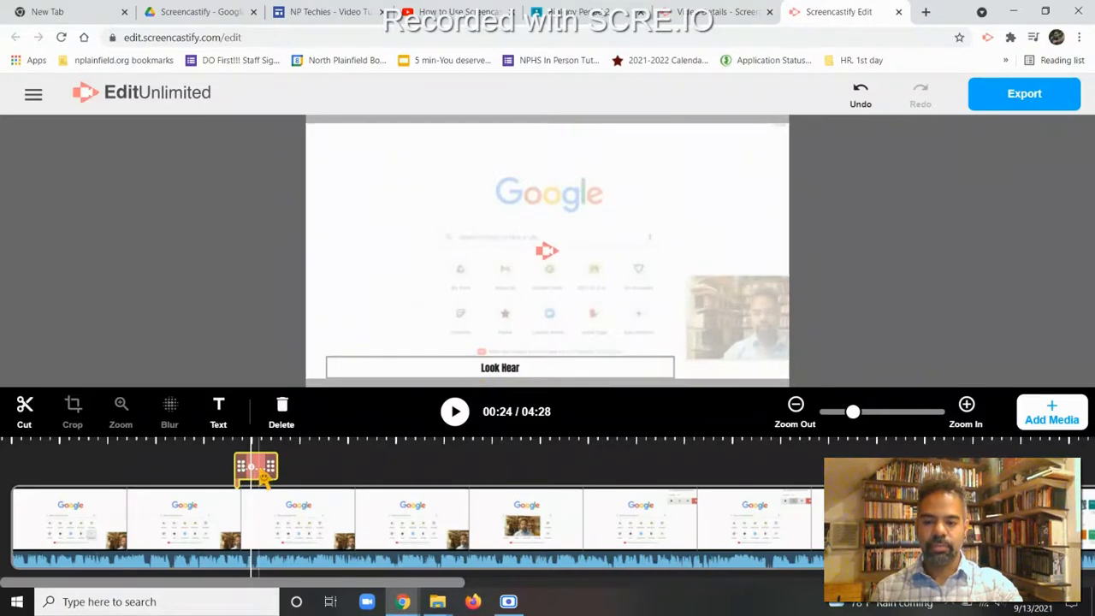
pyautogui.click(257, 469)
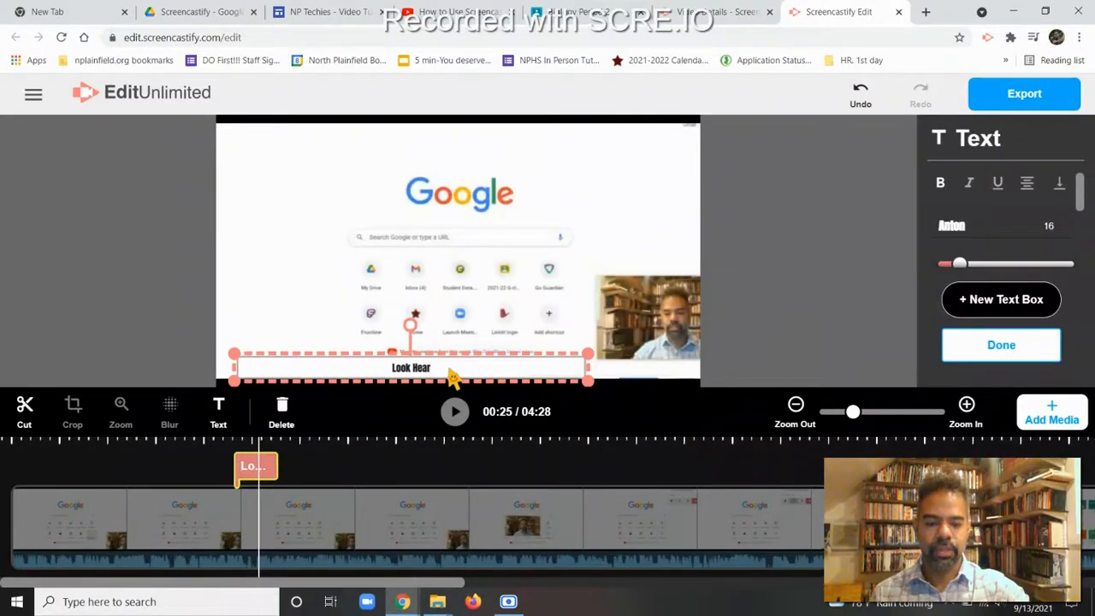
pyautogui.press('BackSpace')
pyautogui.press('BackSpace')
pyautogui.press('BackSpace')
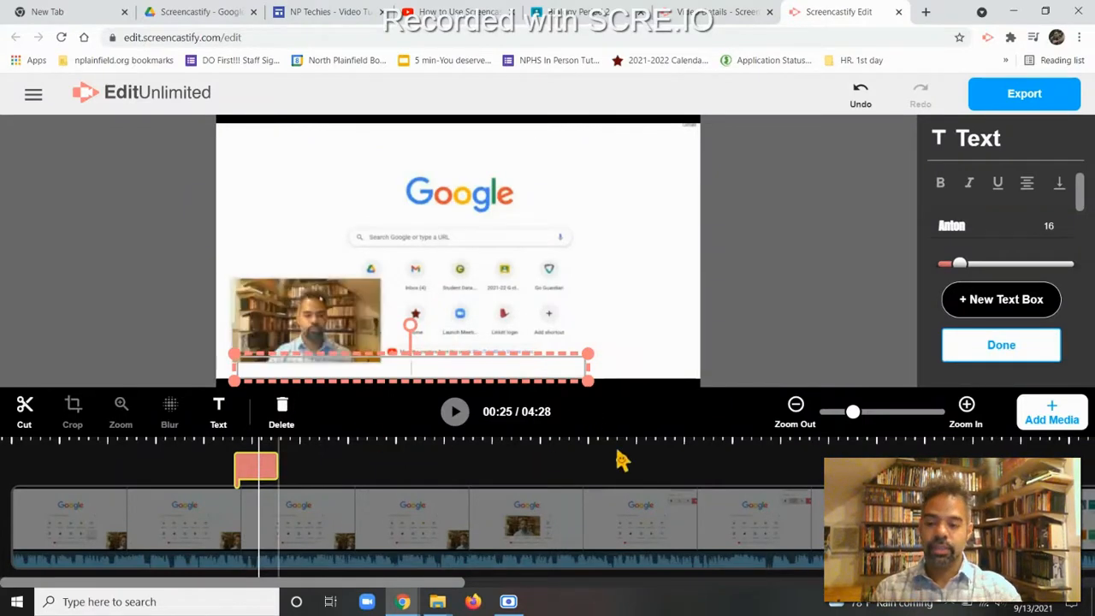
pyautogui.click(399, 462)
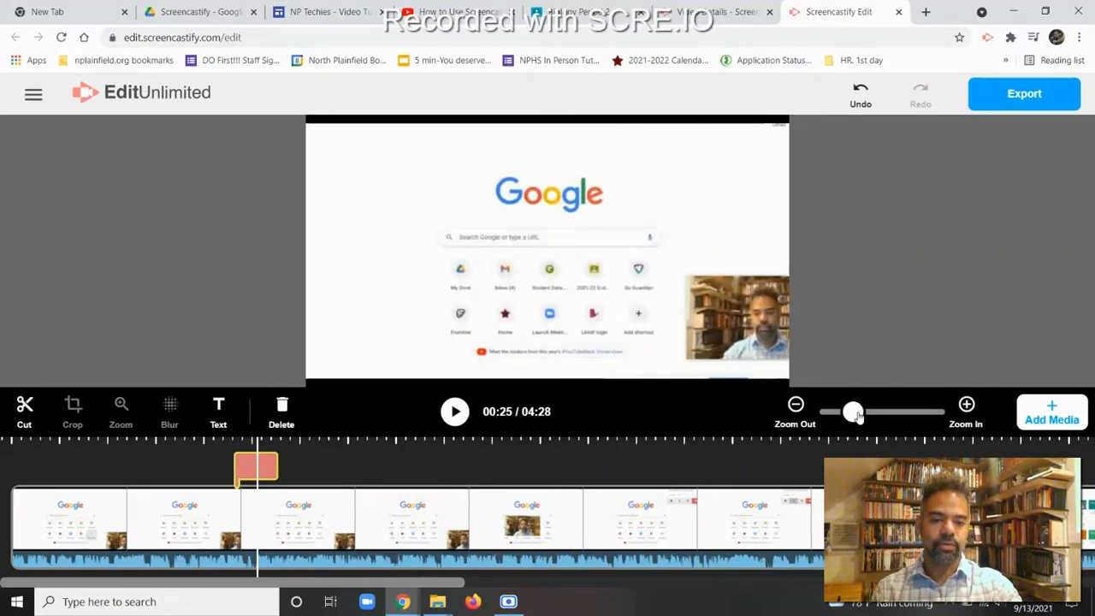
# Step: Delete the emptied text box clip from the timeline
pyautogui.moveTo(854, 413); pyautogui.dragTo(873, 415)
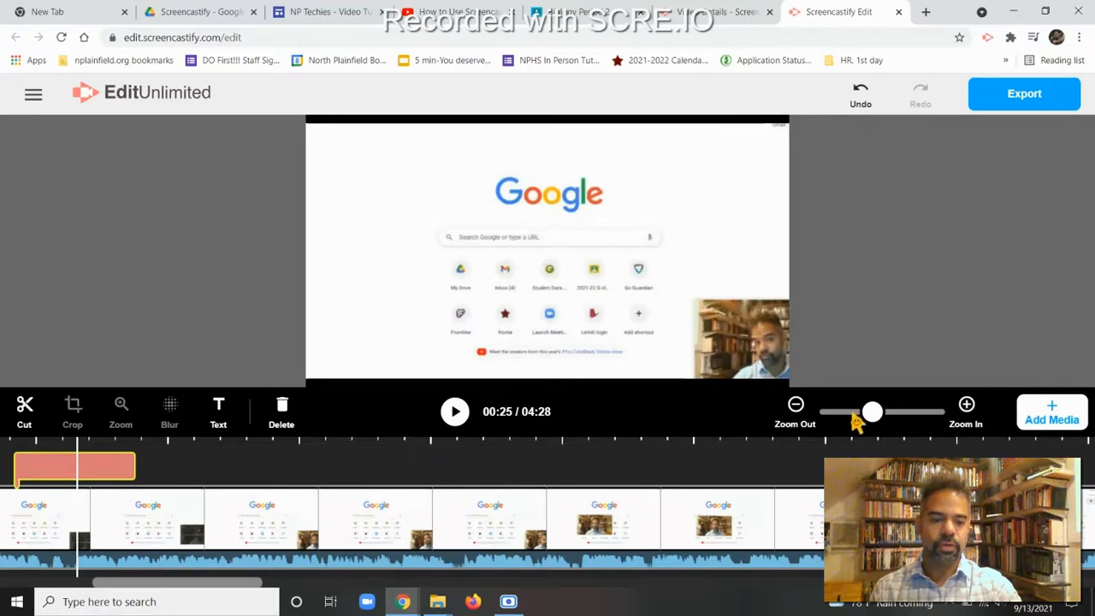
pyautogui.click(884, 416)
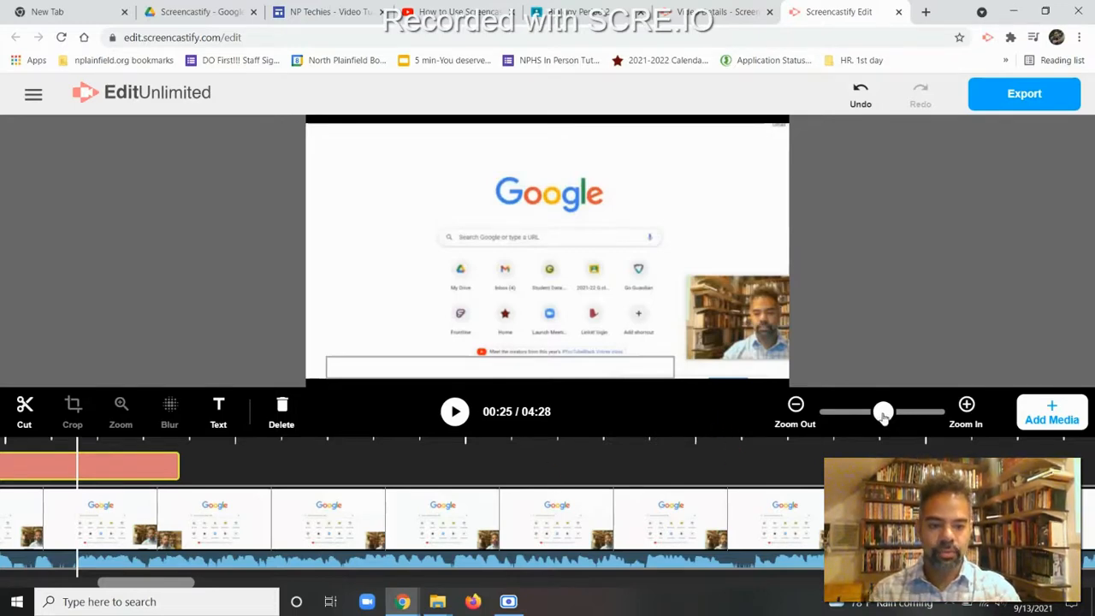
pyautogui.moveTo(884, 415); pyautogui.dragTo(859, 416)
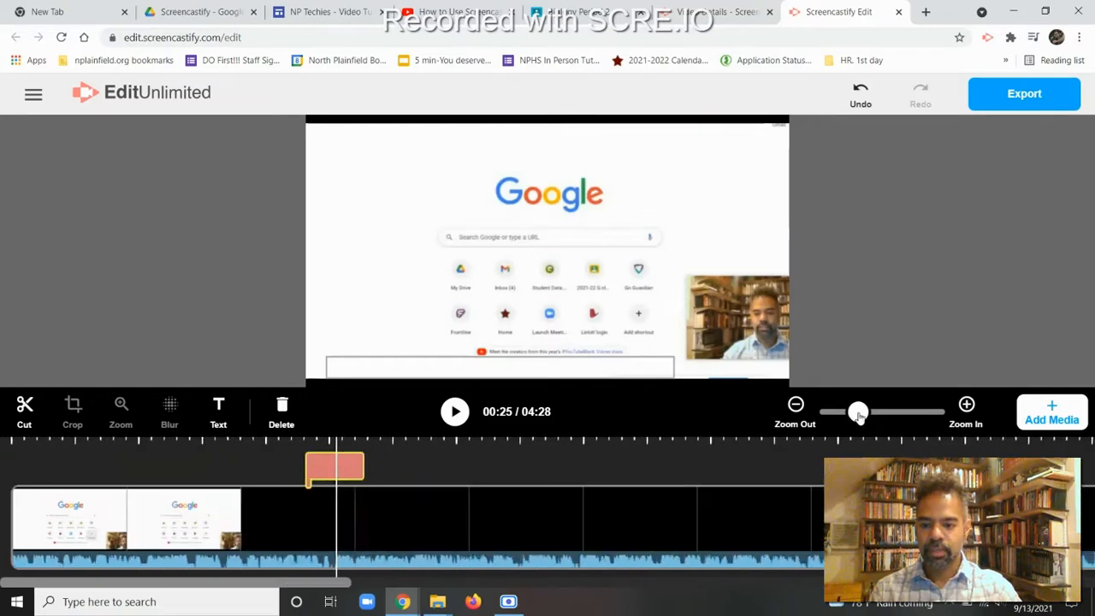
pyautogui.click(323, 476)
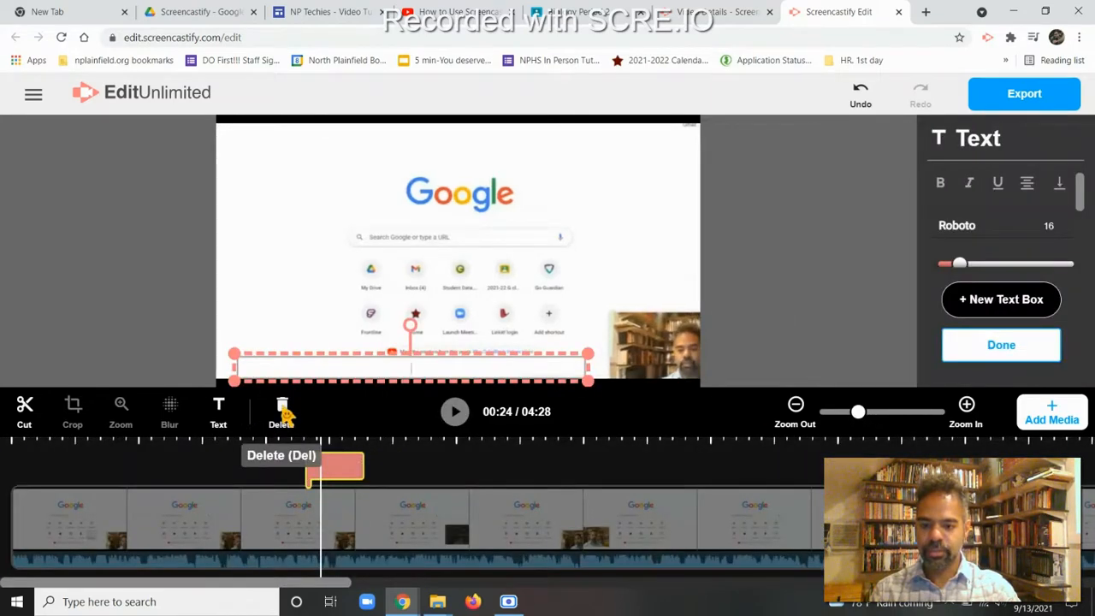
pyautogui.click(283, 413)
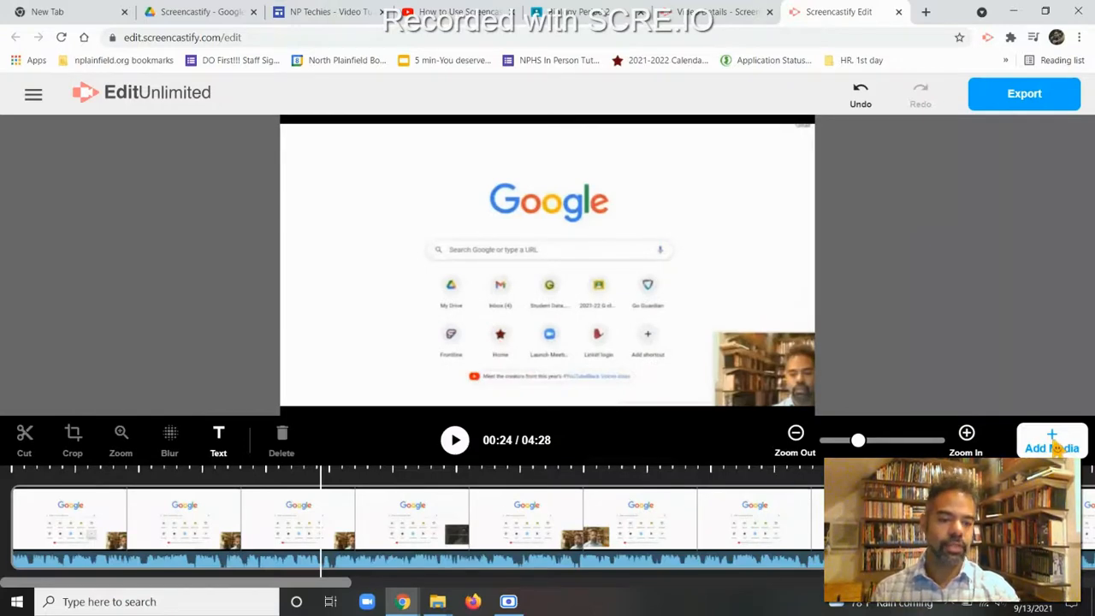
# Step: Add a title slide at the start of the video, keeping its default "TITLE TEXT" wording and style
pyautogui.click(1058, 451)
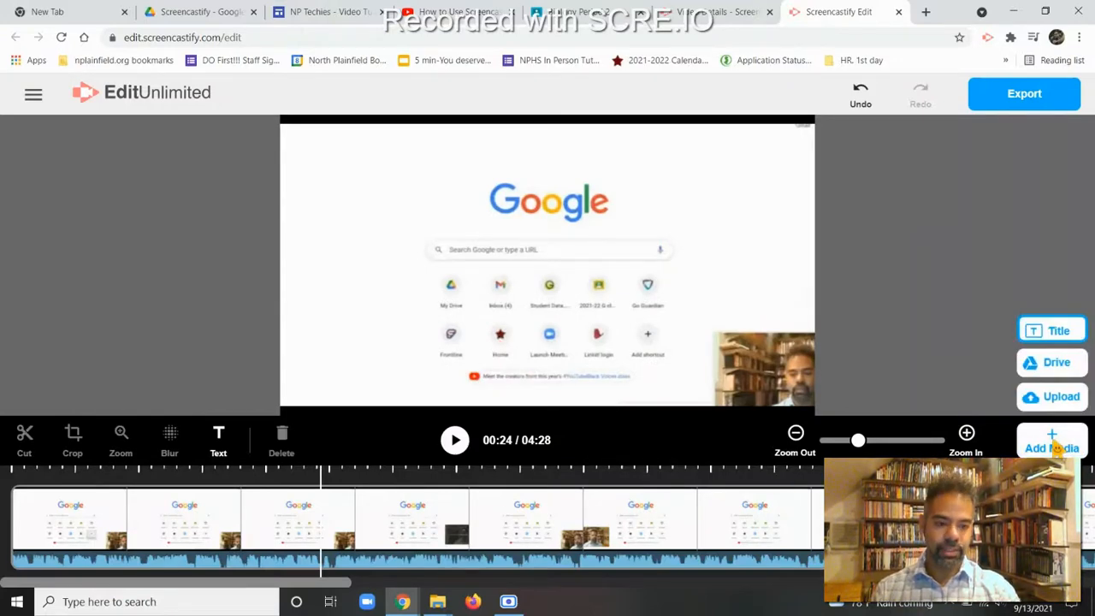
pyautogui.click(1053, 332)
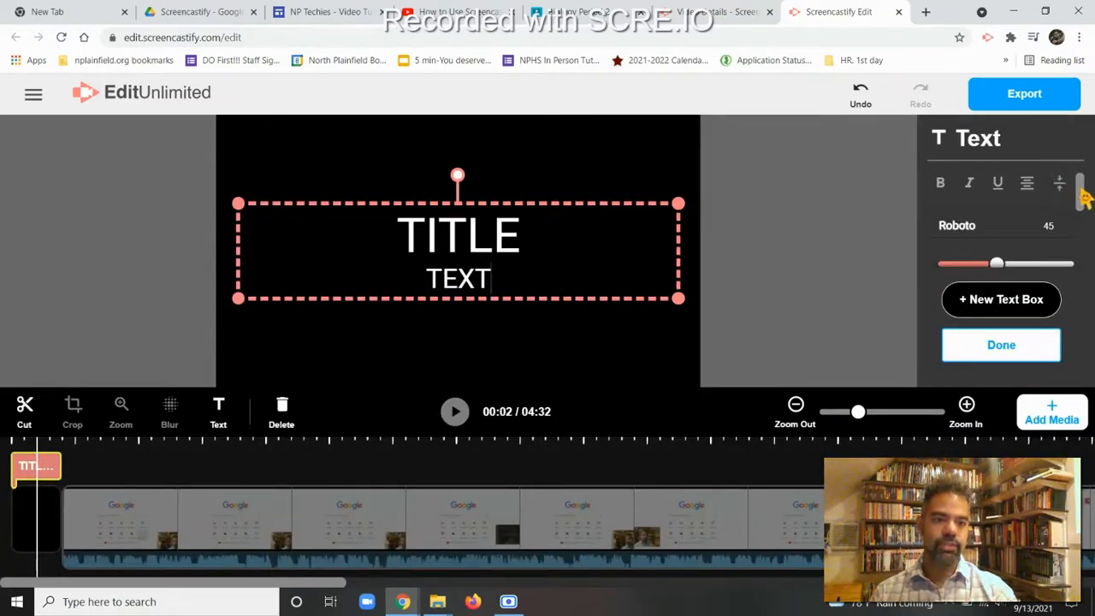
pyautogui.moveTo(1083, 191); pyautogui.dragTo(1087, 255)
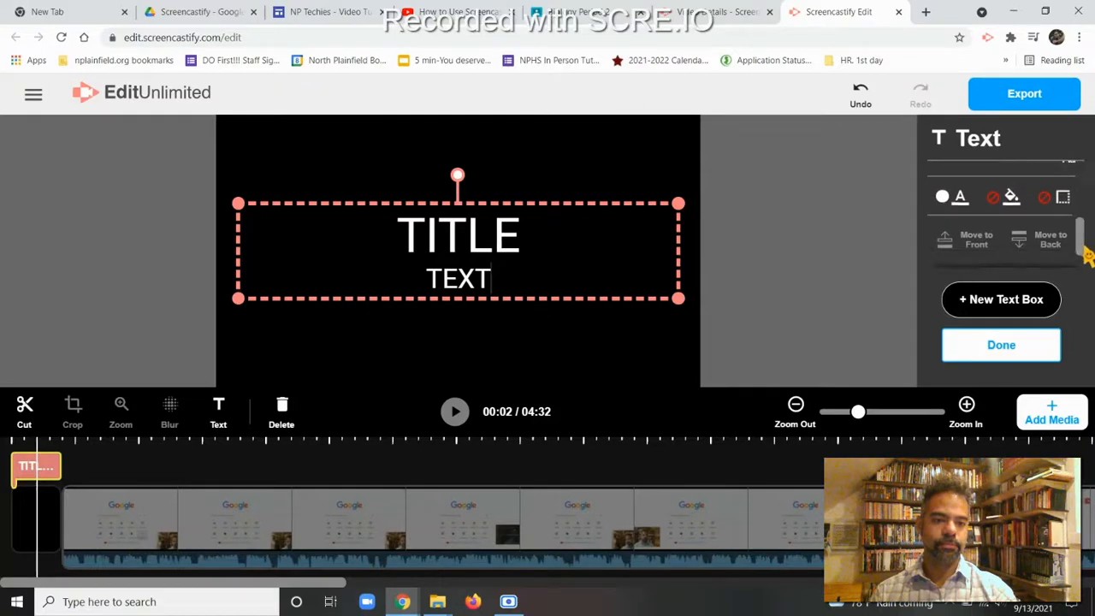
pyautogui.click(1005, 344)
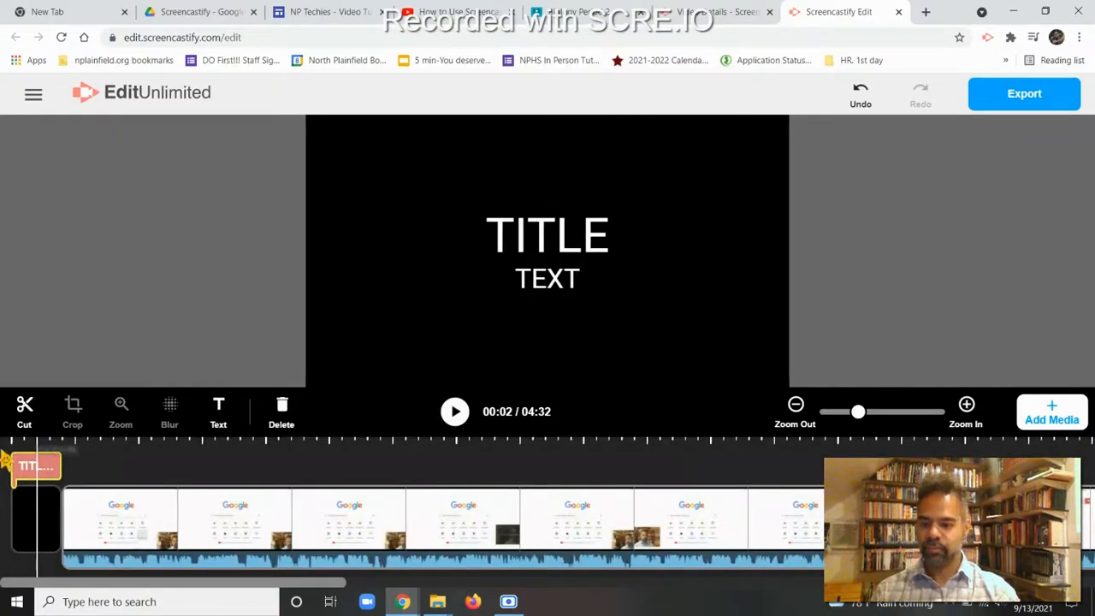
# Step: Move the title slide from the start of the timeline to the end, after the recording
pyautogui.moveTo(34, 514); pyautogui.dragTo(207, 518)
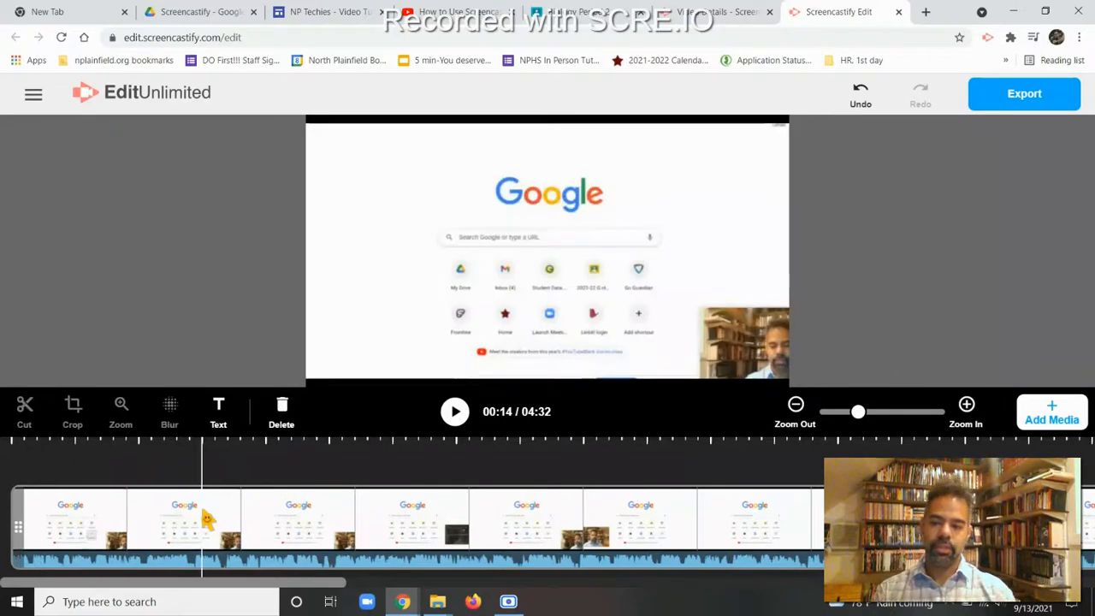
pyautogui.hscroll(4, 206, 513)
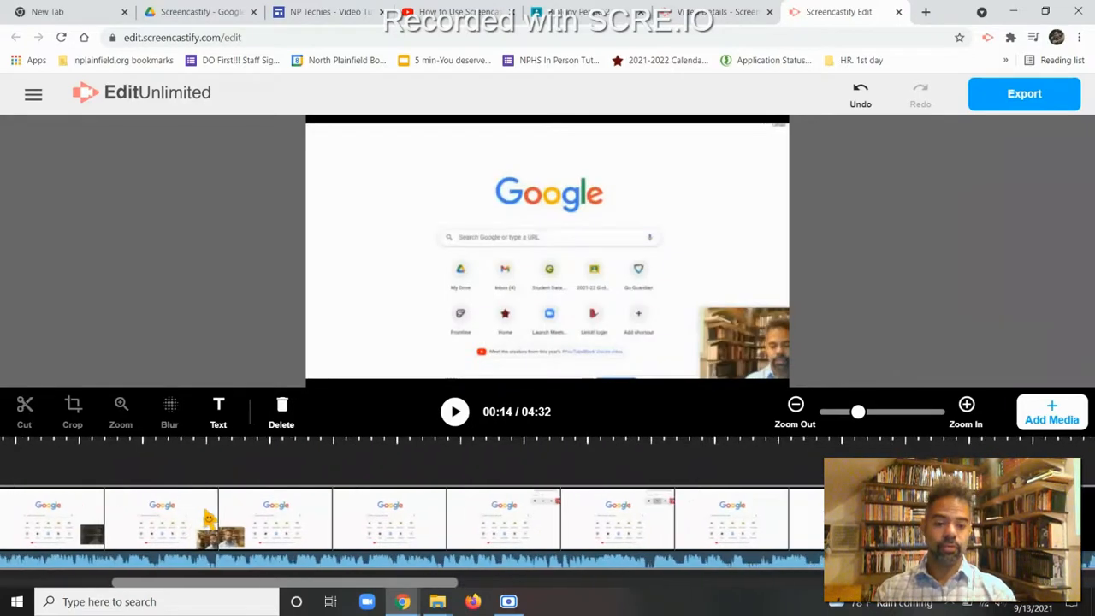
pyautogui.hscroll(3, 208, 514)
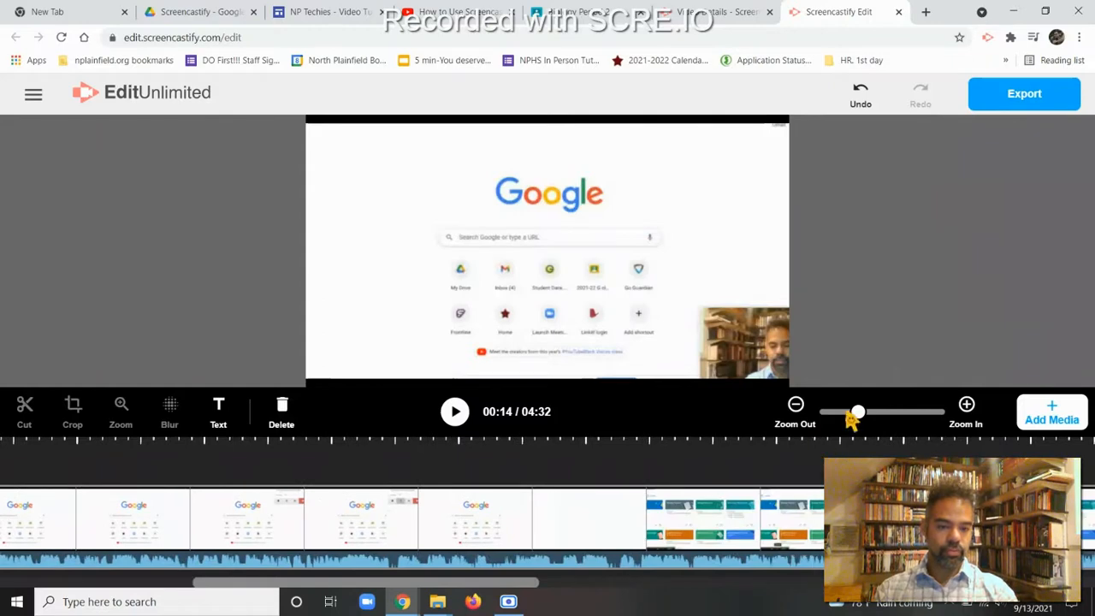
pyautogui.moveTo(855, 412); pyautogui.dragTo(829, 412)
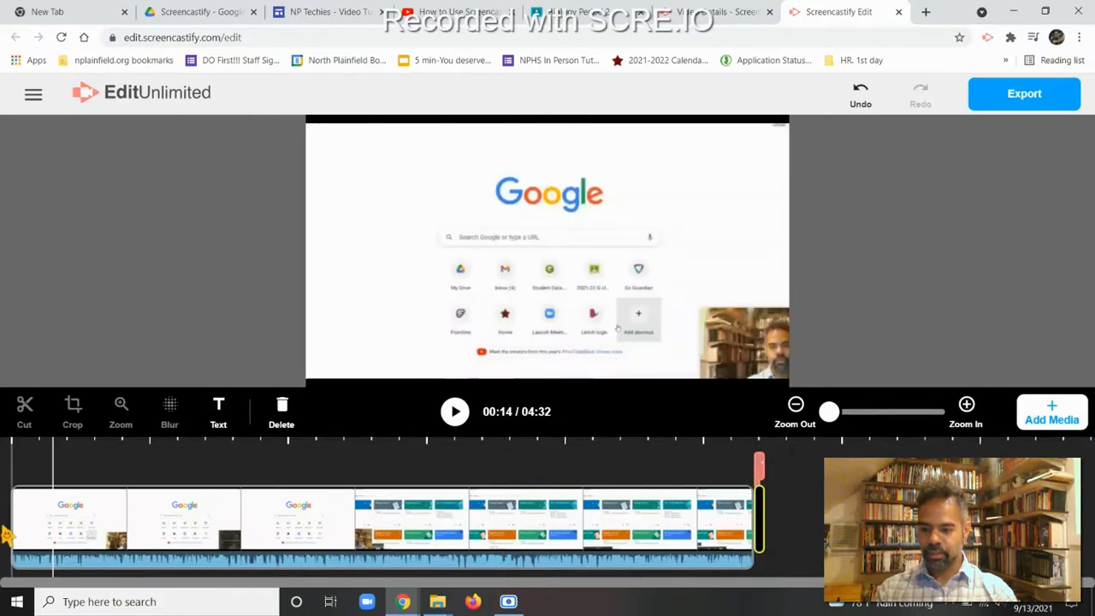
# Step: Open the title slide's background settings, close them without changes and delete the slide from the timeline
pyautogui.click(764, 519)
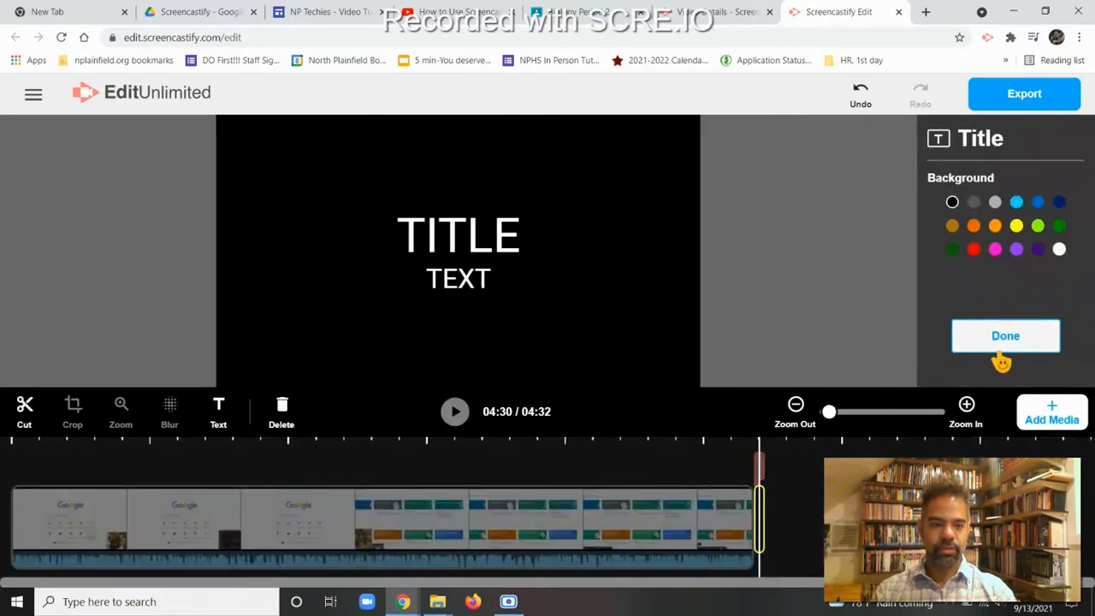
pyautogui.click(994, 346)
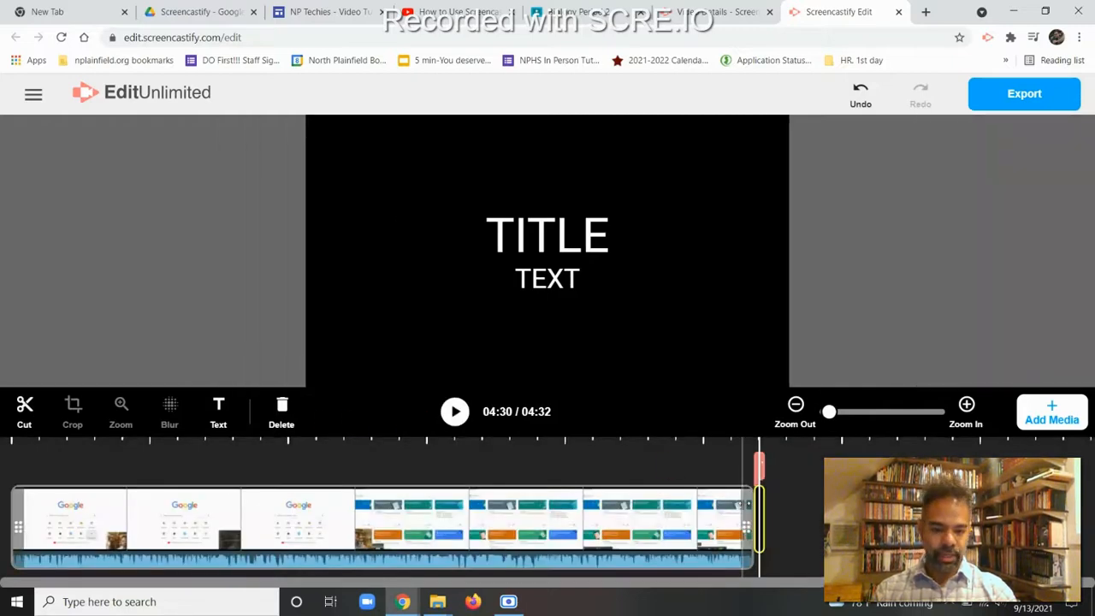
pyautogui.click(281, 413)
# Step: Import the video "Duck and Cover Full vid (9min) .mp4" from Google Drive into the timeline
pyautogui.click(1058, 447)
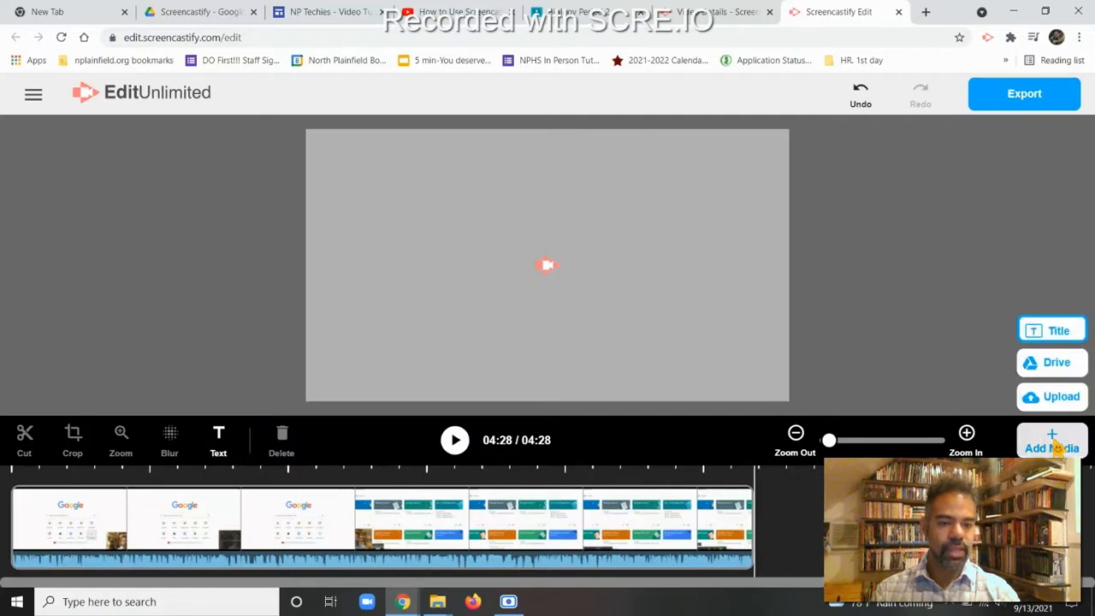
pyautogui.click(1053, 368)
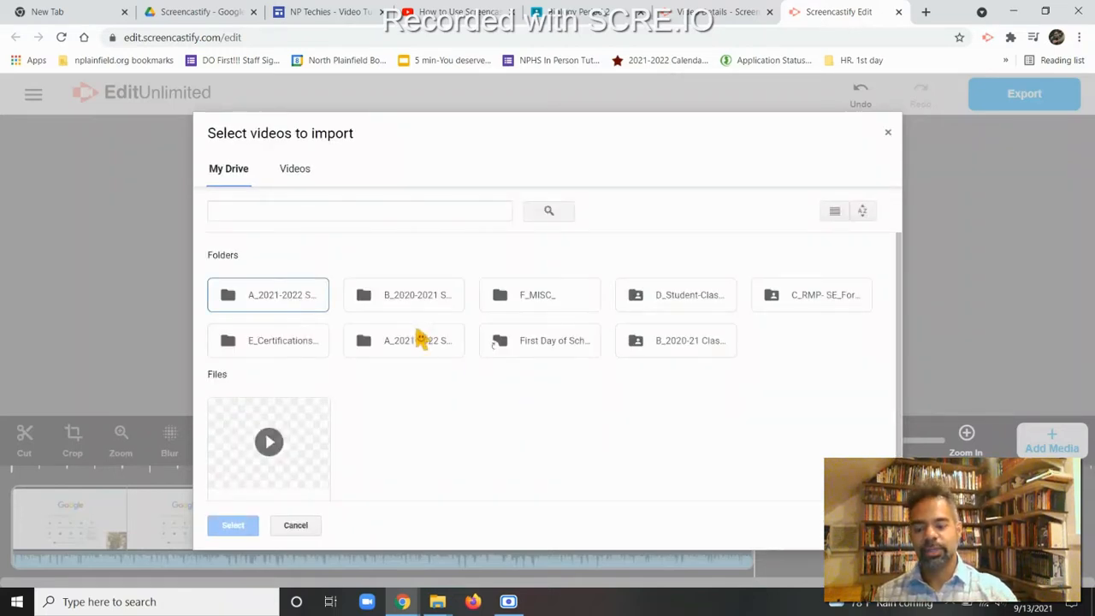
pyautogui.click(295, 177)
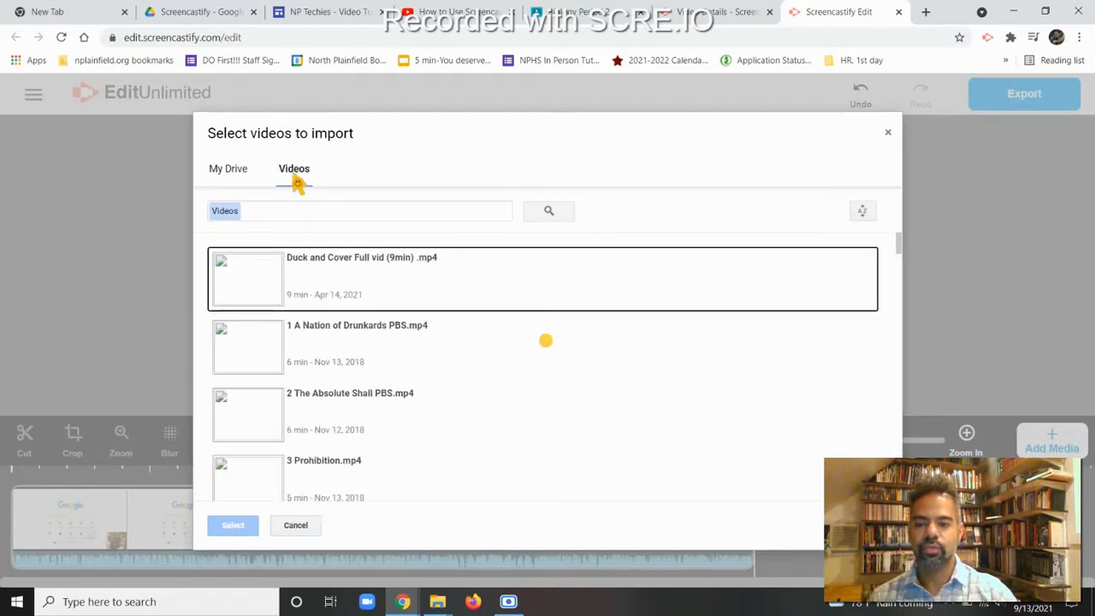
pyautogui.click(412, 286)
pyautogui.click(407, 276)
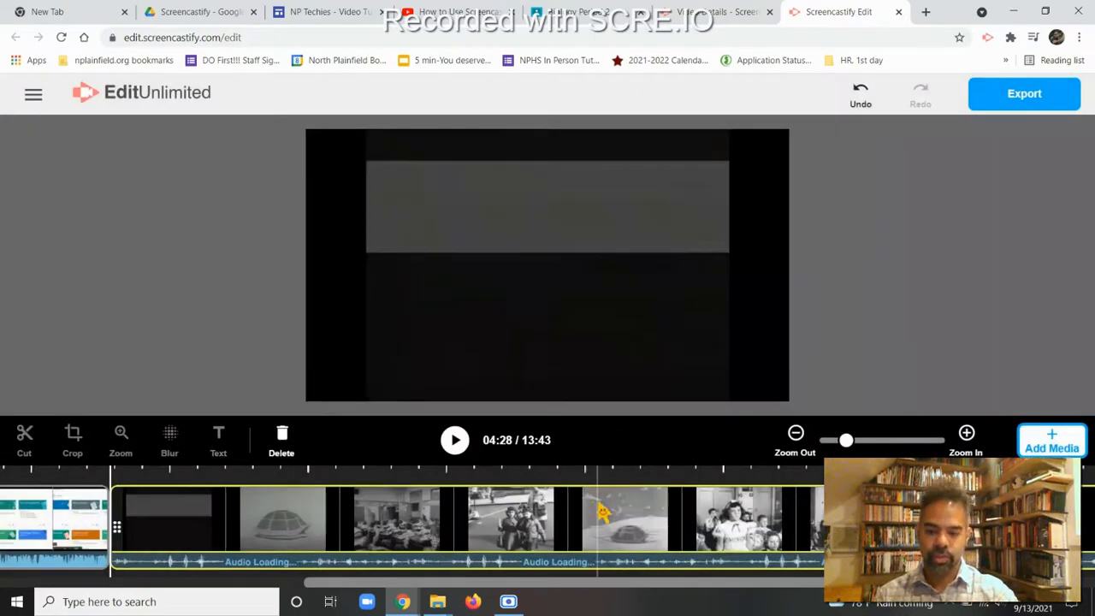
# Step: Split the classroom recording at 02:07 and move the imported Duck and Cover clip between its two halves
pyautogui.hscroll(-4, 26, 533)
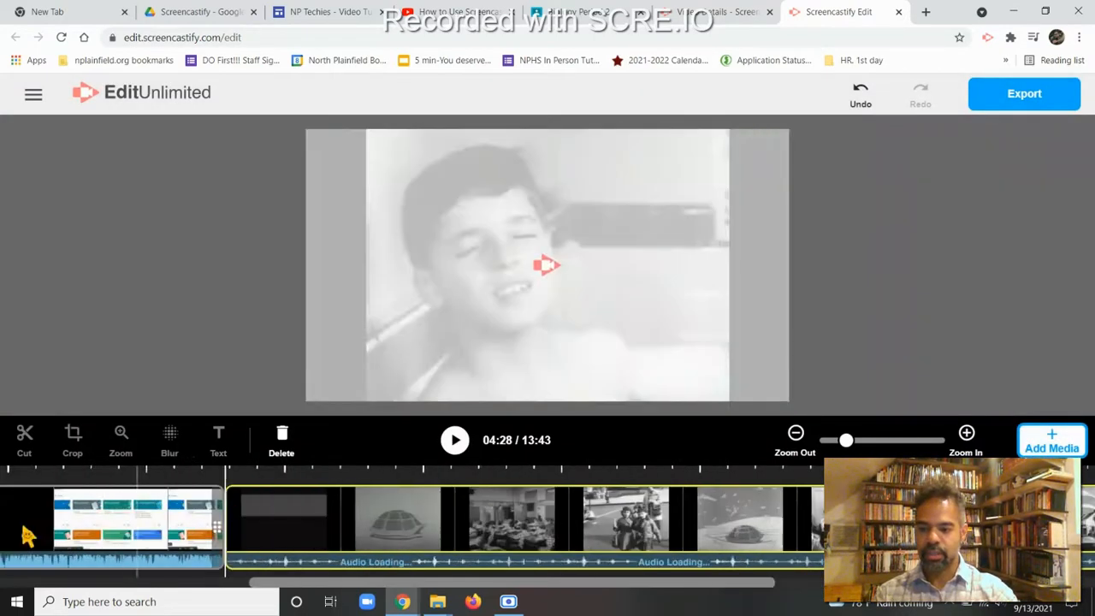
pyautogui.moveTo(565, 532)
pyautogui.mouseDown()
pyautogui.moveTo(409, 525)
pyautogui.moveTo(583, 532)
pyautogui.mouseUp()
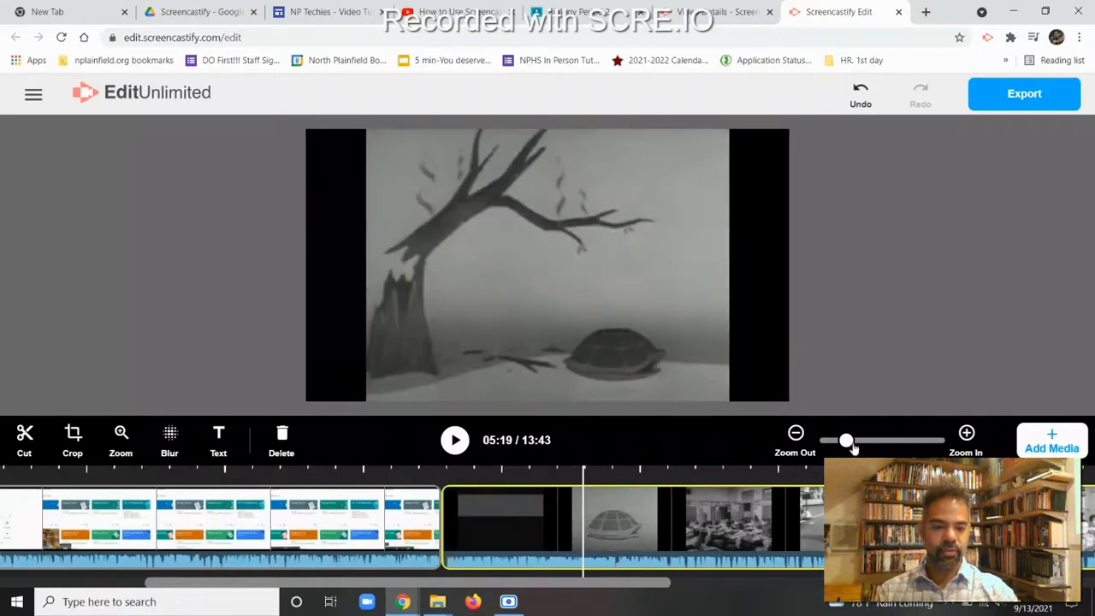
pyautogui.moveTo(845, 443); pyautogui.dragTo(830, 442)
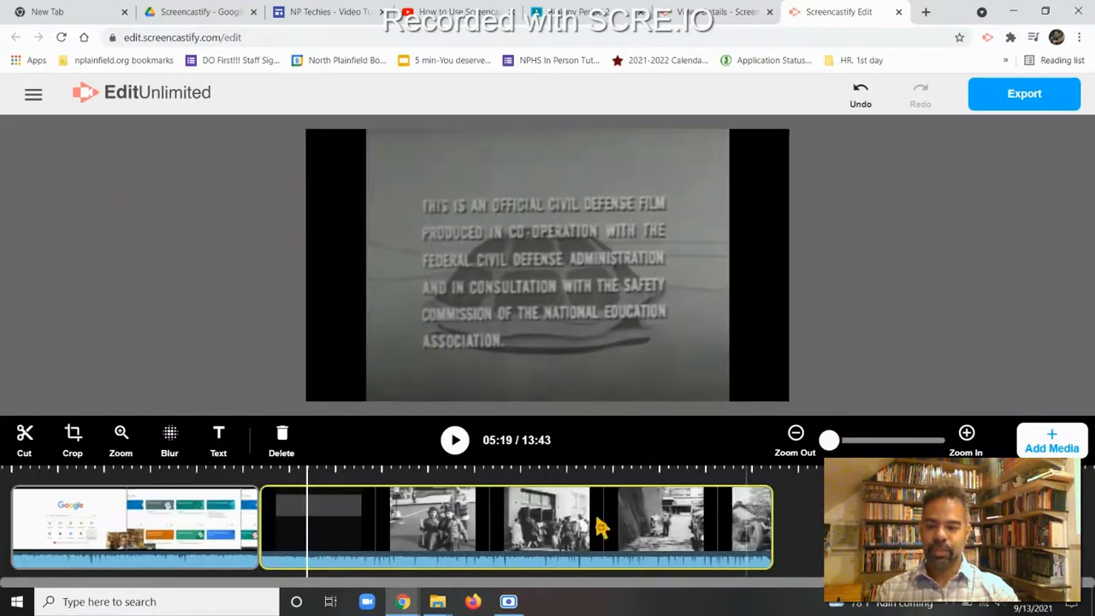
pyautogui.click(131, 518)
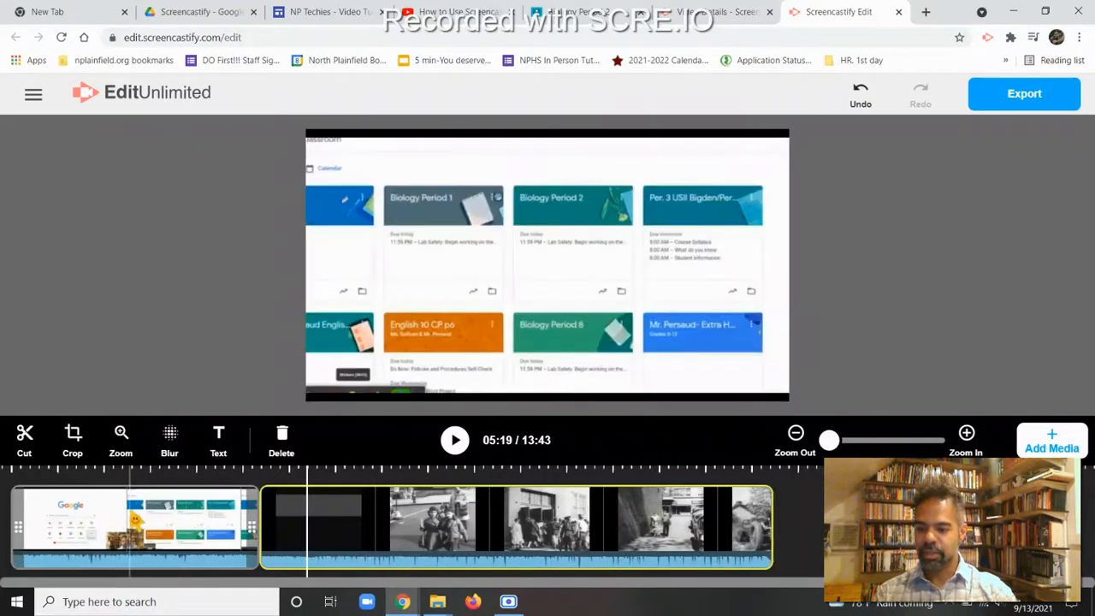
pyautogui.click(25, 440)
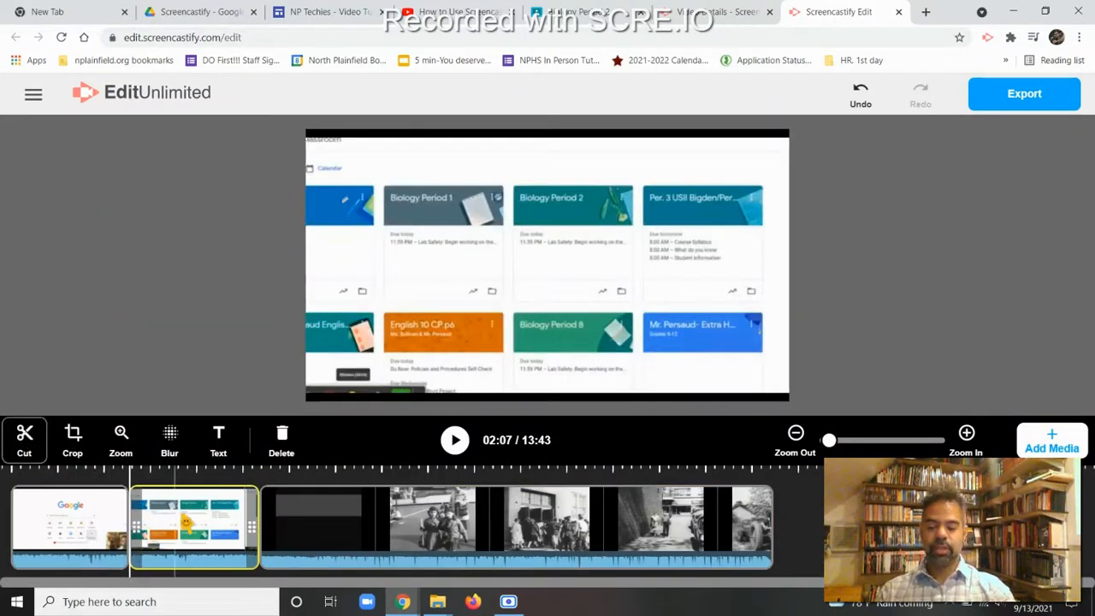
pyautogui.click(376, 522)
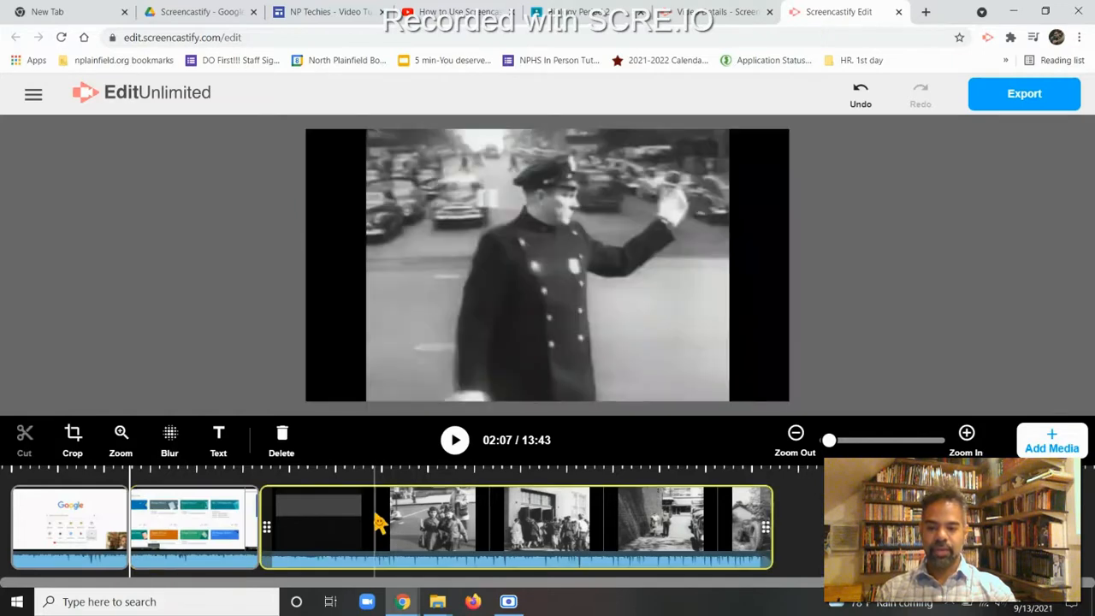
pyautogui.moveTo(377, 522); pyautogui.dragTo(150, 518)
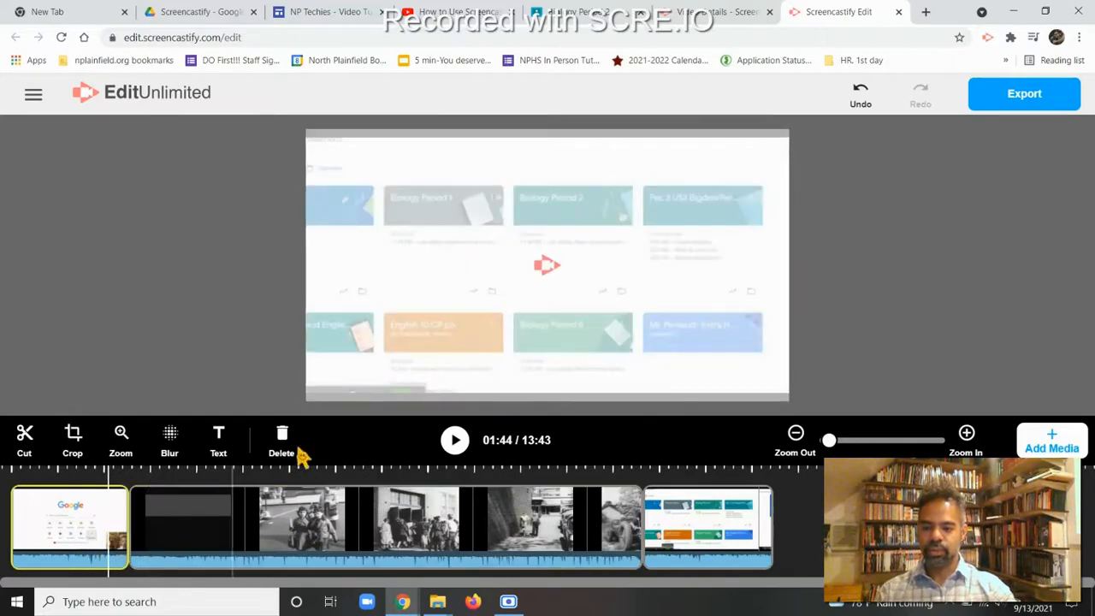
# Step: Play the end of the recording's first half and its transition into the inserted Duck and Cover clip
pyautogui.click(454, 440)
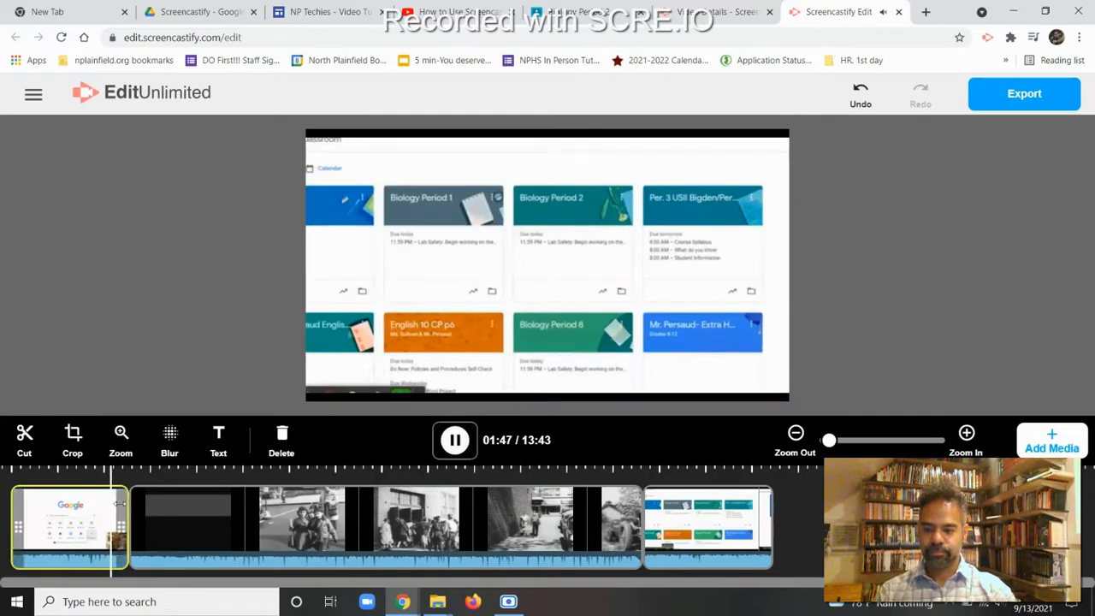
pyautogui.click(457, 440)
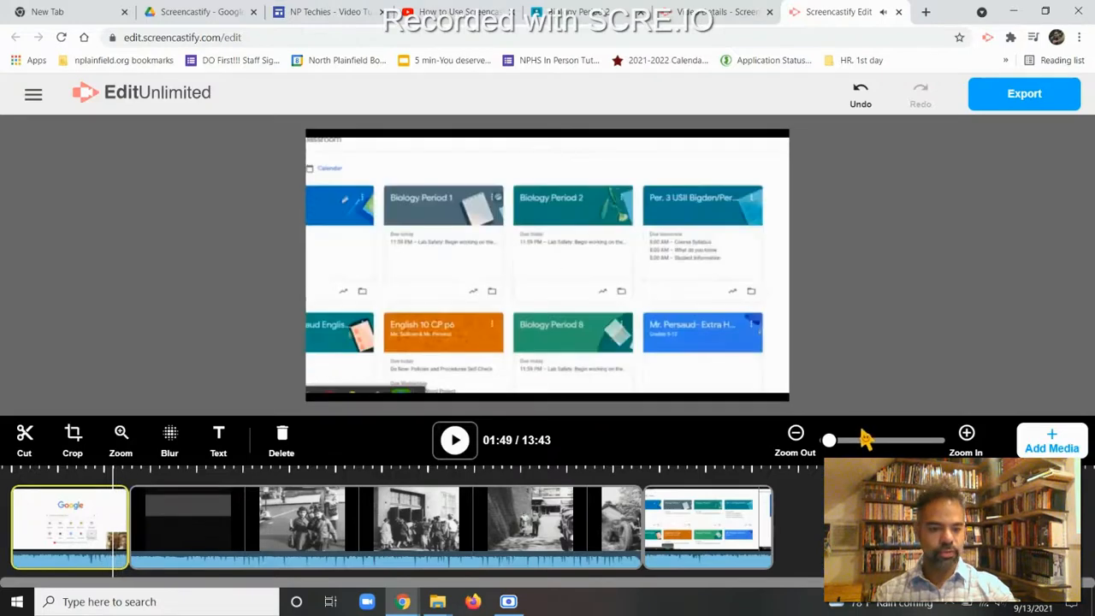
pyautogui.click(858, 441)
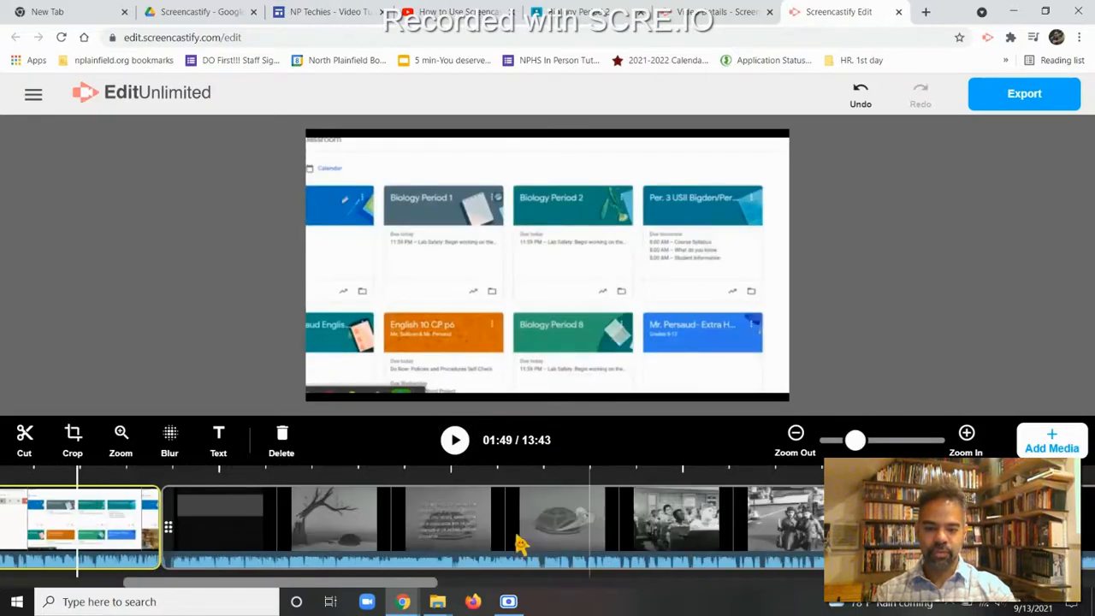
pyautogui.click(144, 524)
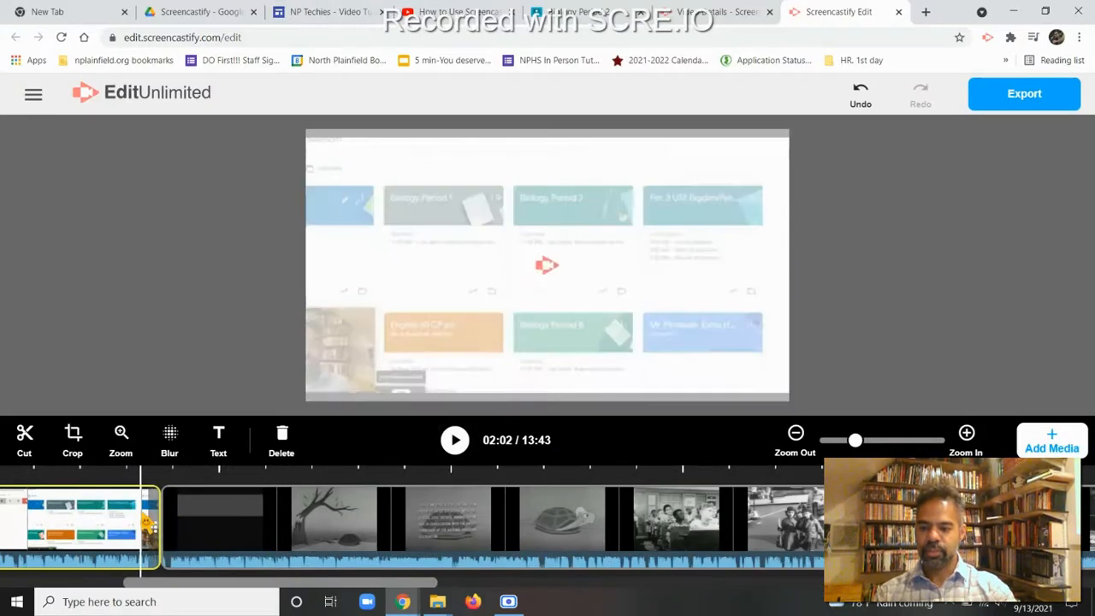
pyautogui.click(456, 440)
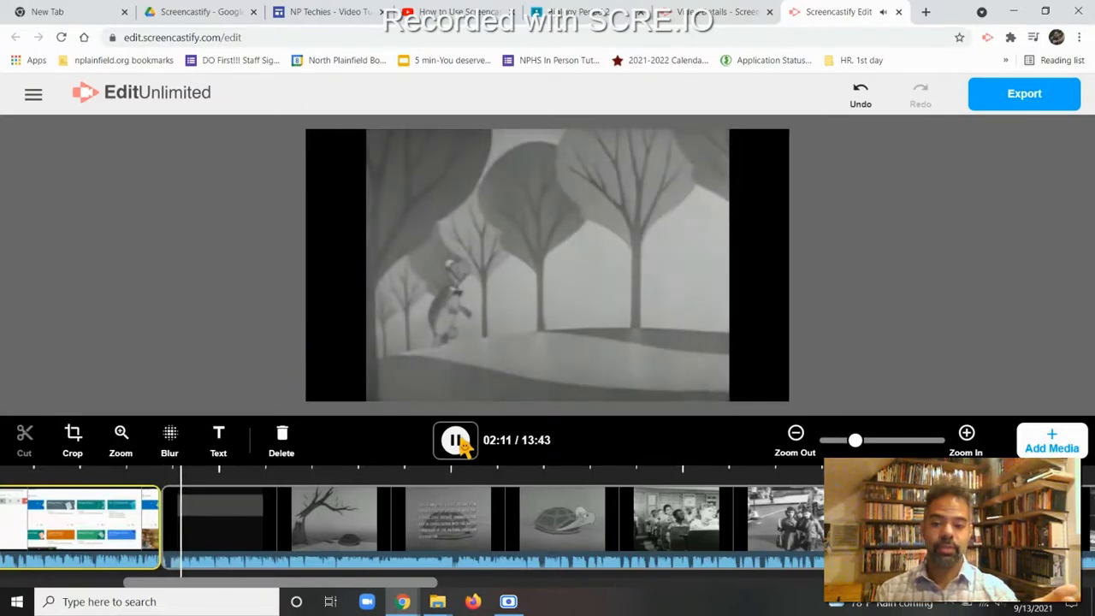
pyautogui.click(455, 440)
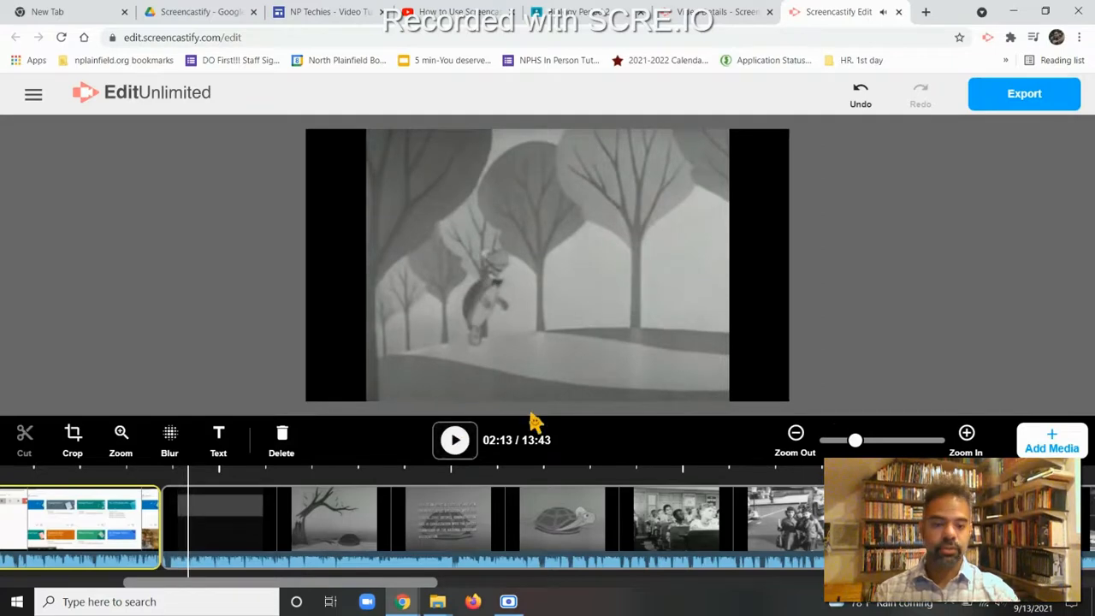
# Step: Delete the Duck and Cover clip from between the two halves of the recording and select each half
pyautogui.click(1052, 440)
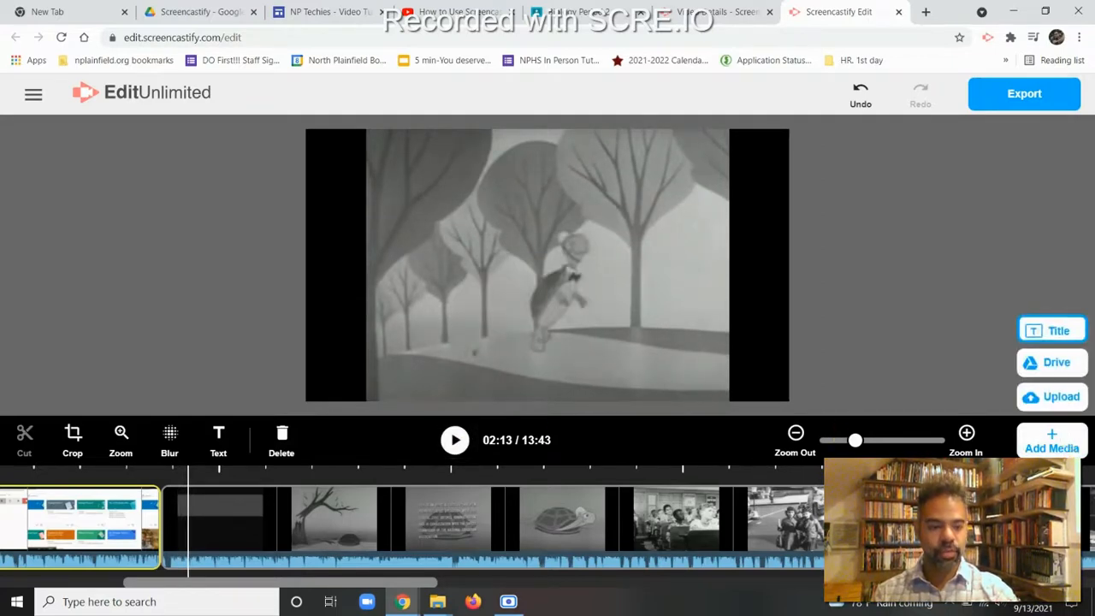
pyautogui.click(667, 545)
pyautogui.click(589, 518)
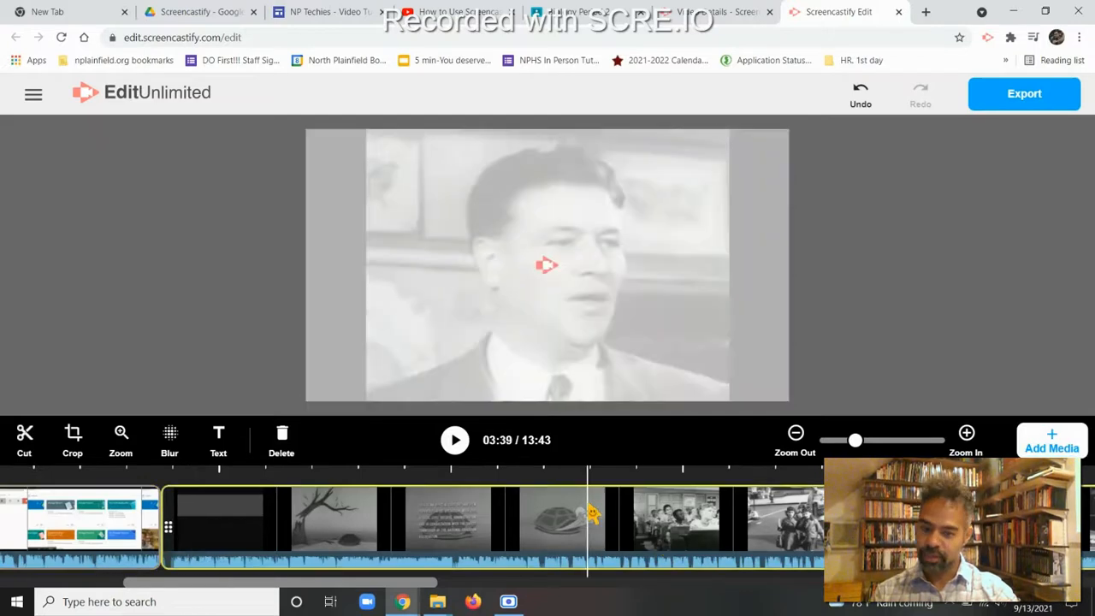
pyautogui.click(280, 438)
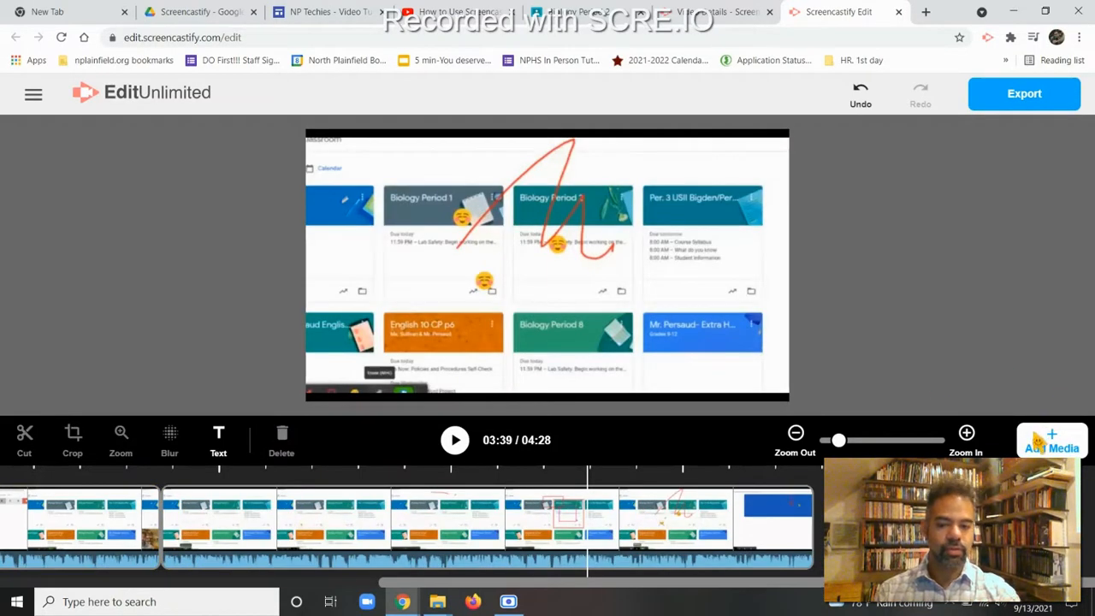
pyautogui.click(122, 524)
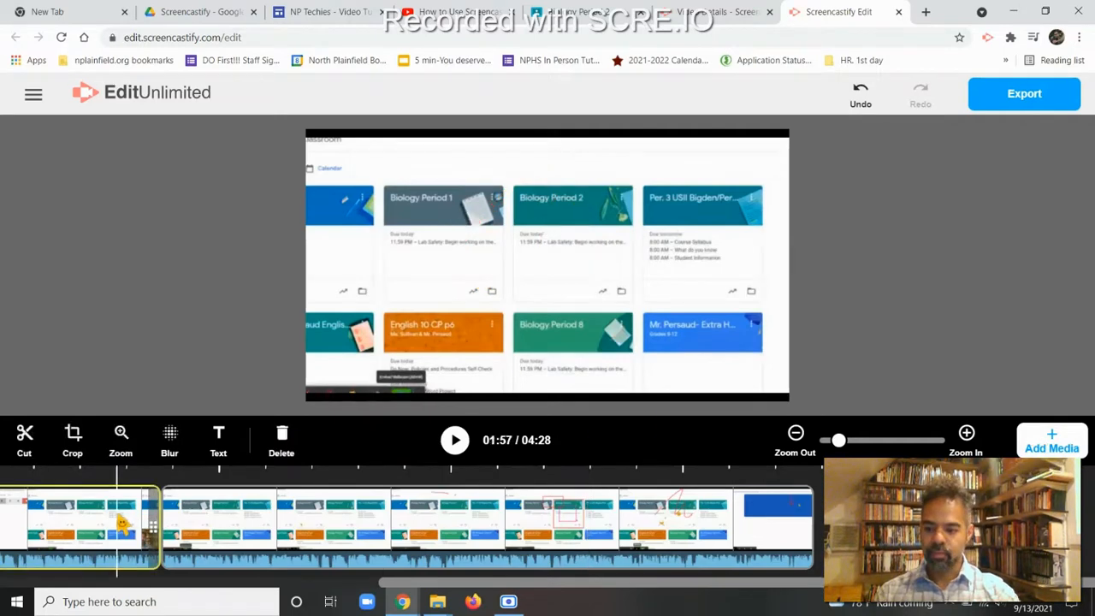
pyautogui.click(235, 522)
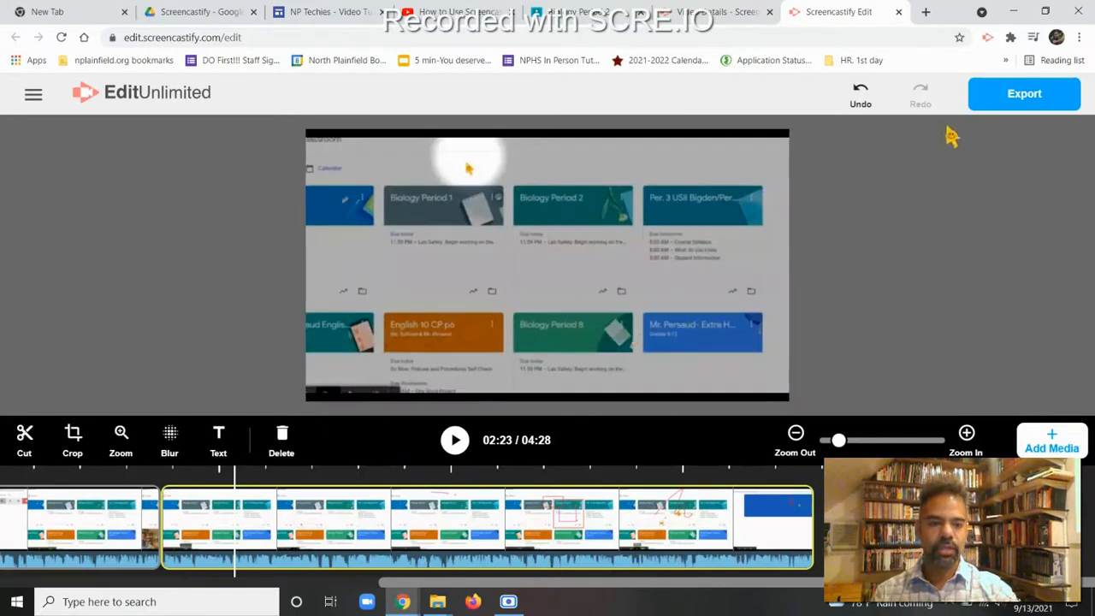
# Step: Undo the clip deletion, the clip move, the cut in the recording and the import of the Duck and Cover clip
pyautogui.click(860, 96)
pyautogui.click(860, 96)
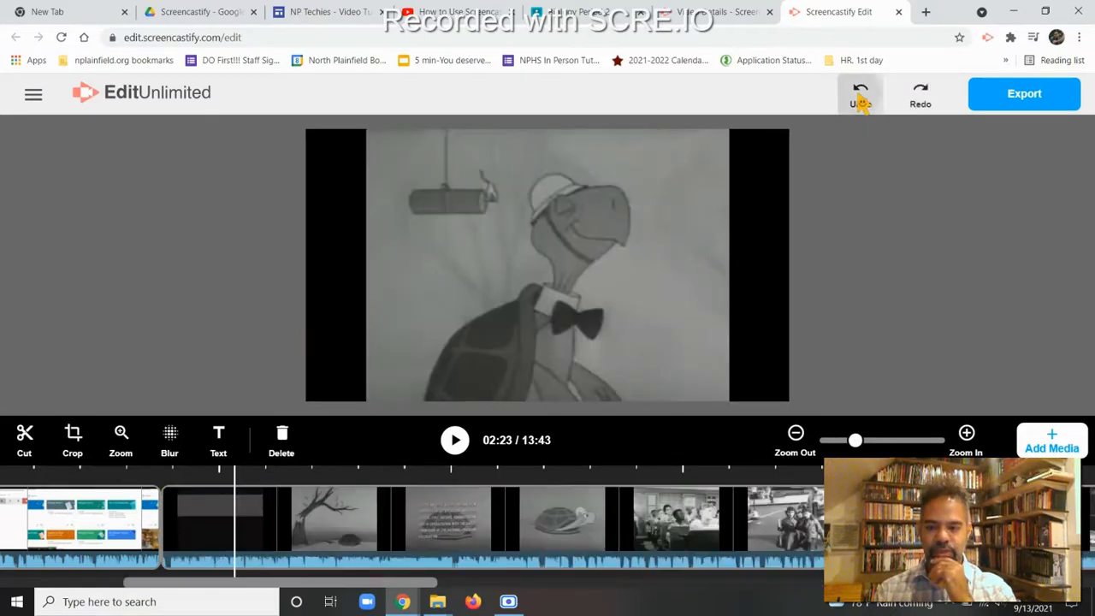
pyautogui.click(860, 100)
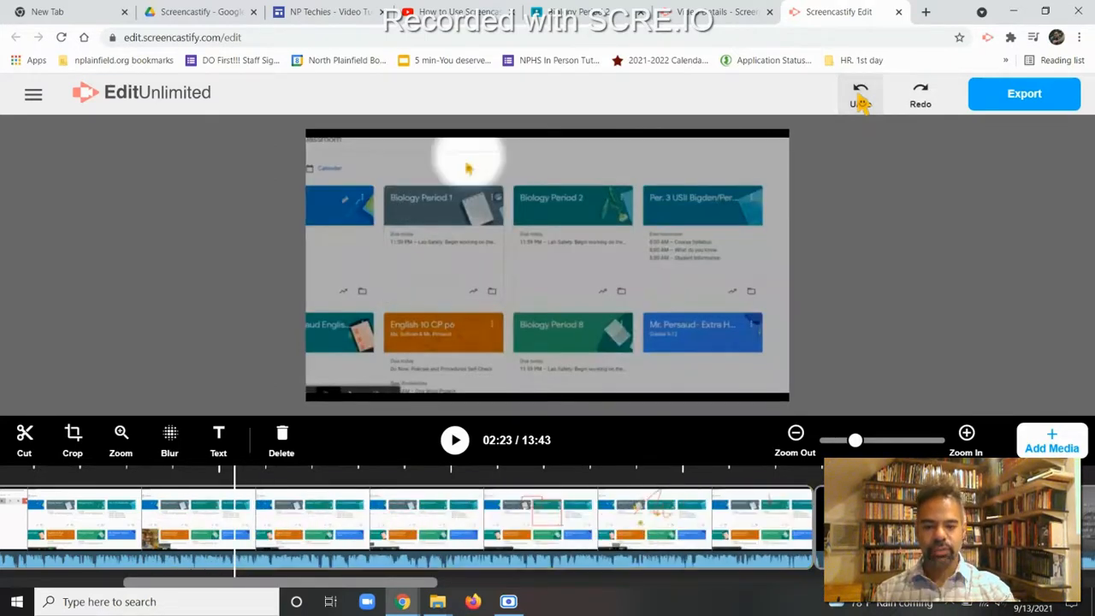
pyautogui.click(861, 100)
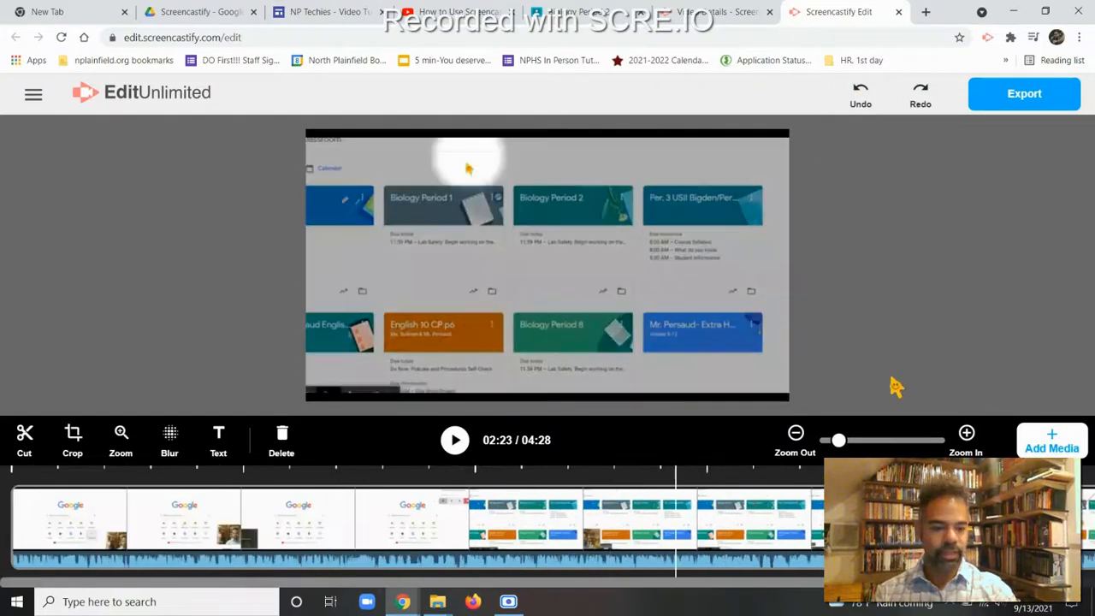
# Step: Open the file chooser for uploading a video from the computer and cancel it without choosing a file
pyautogui.click(1052, 442)
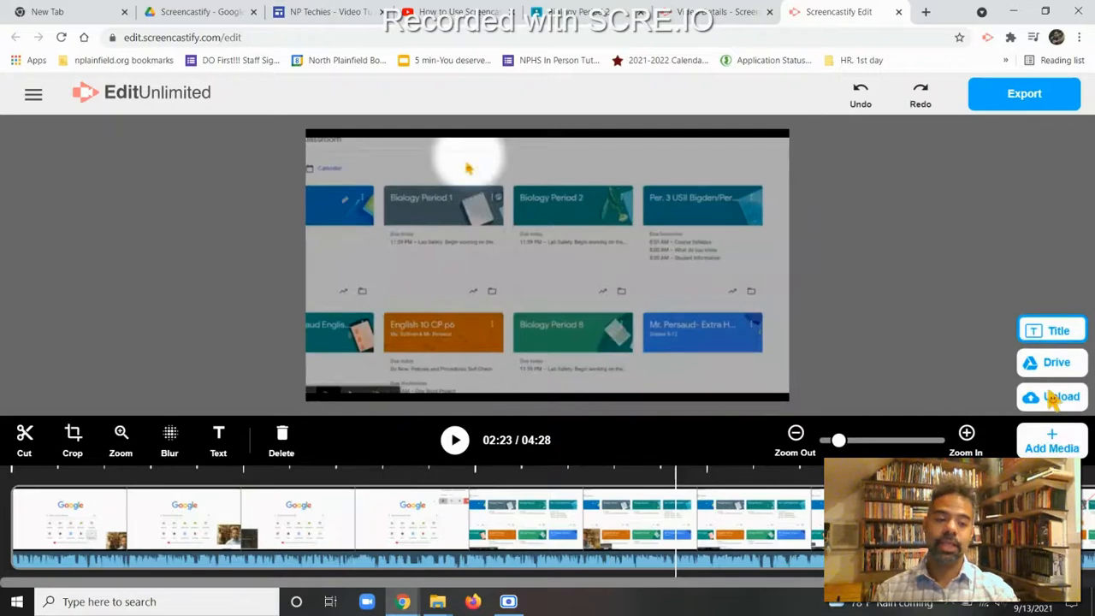
pyautogui.click(1054, 402)
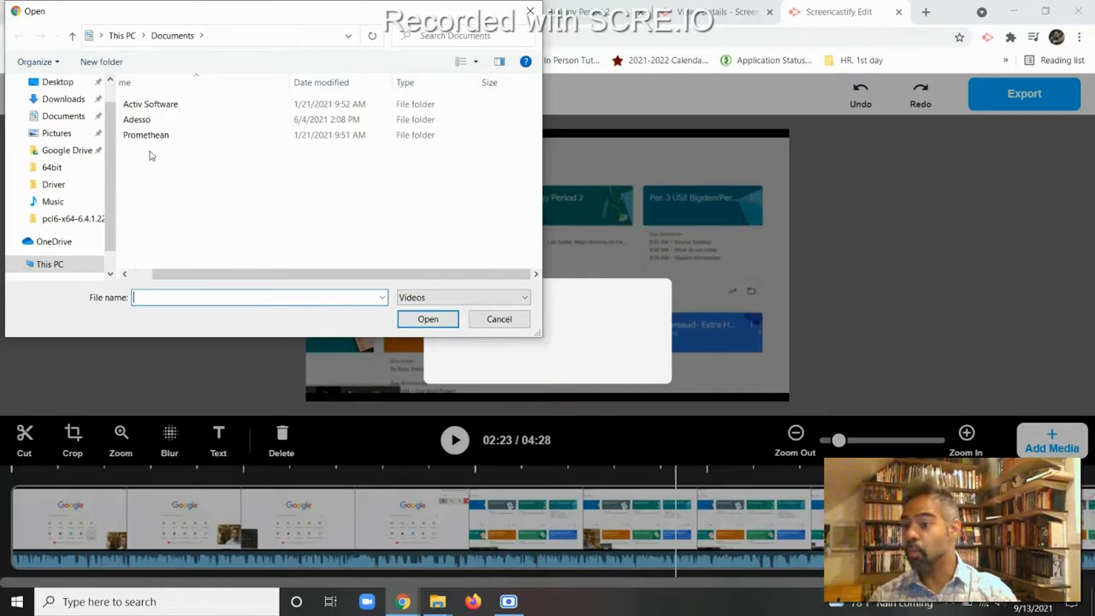
pyautogui.click(498, 318)
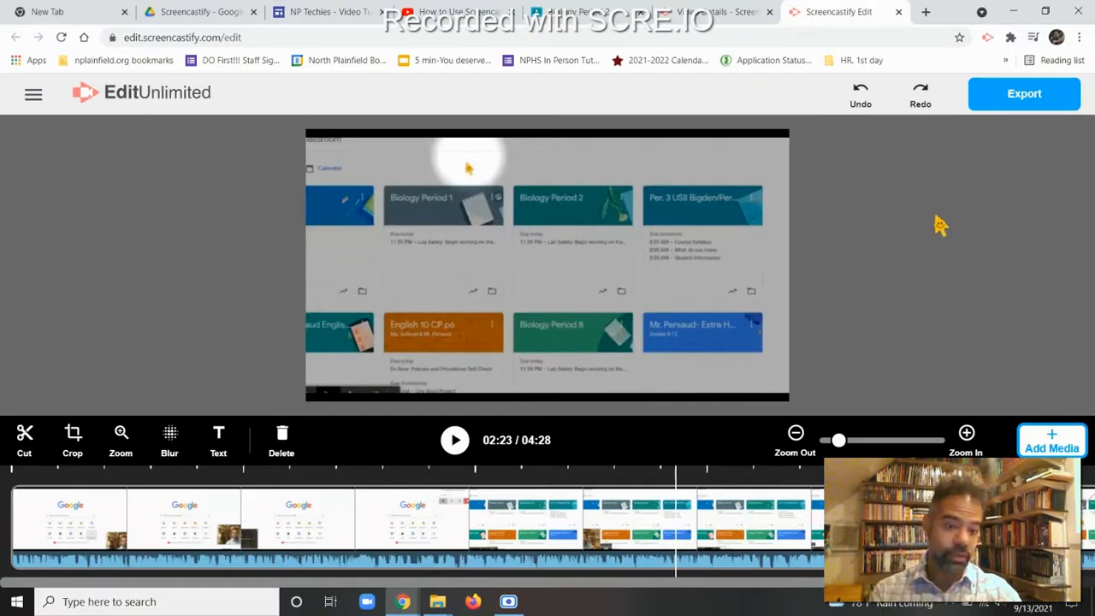
pyautogui.click(1025, 96)
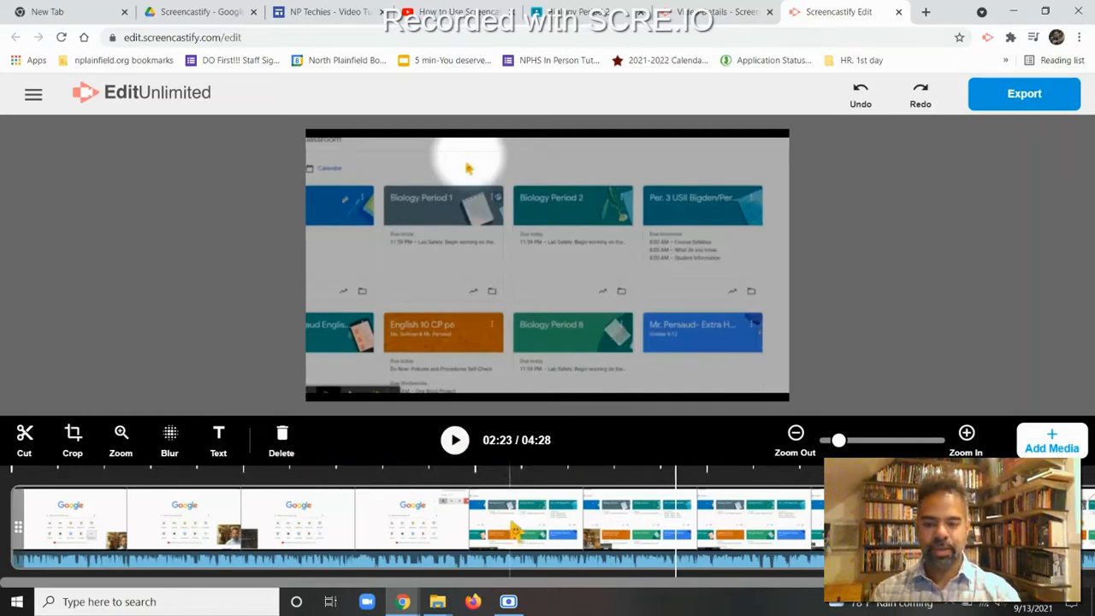
pyautogui.moveTo(839, 441); pyautogui.dragTo(920, 444)
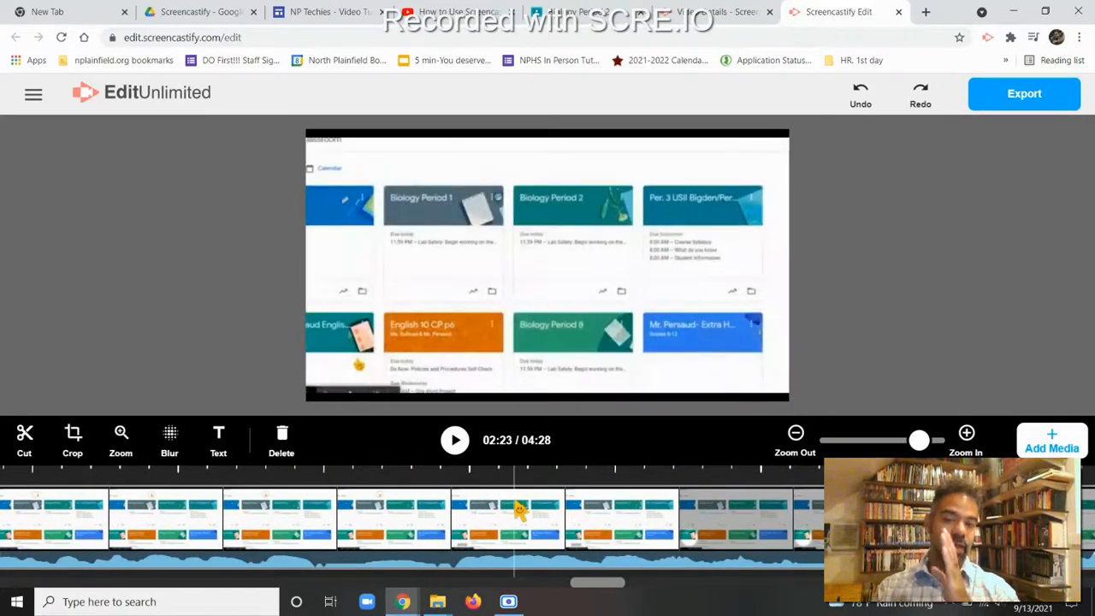
pyautogui.click(828, 441)
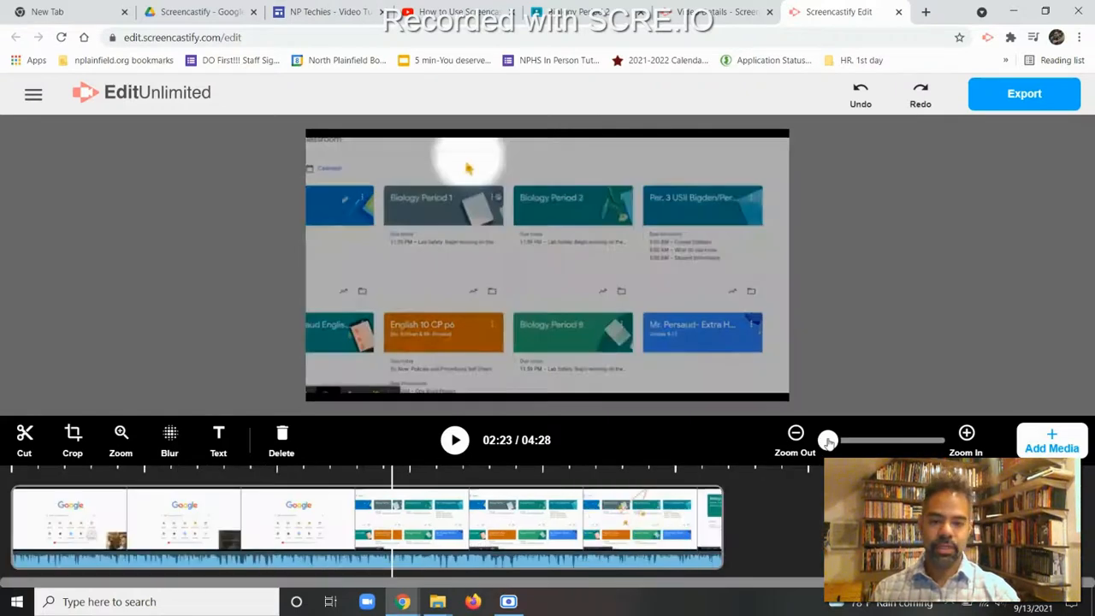
pyautogui.click(1044, 446)
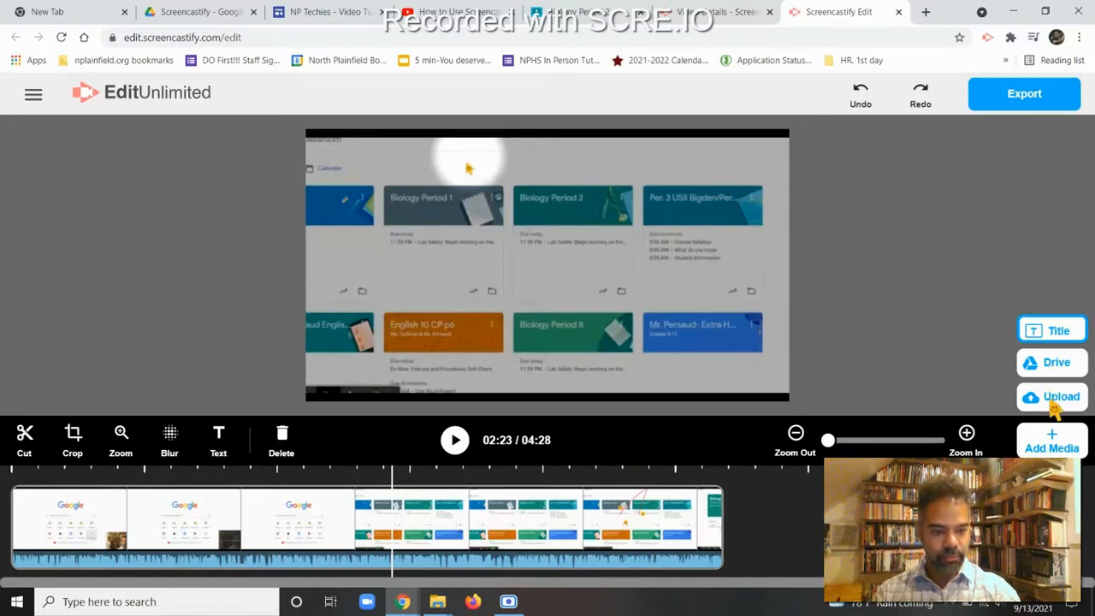
pyautogui.click(945, 230)
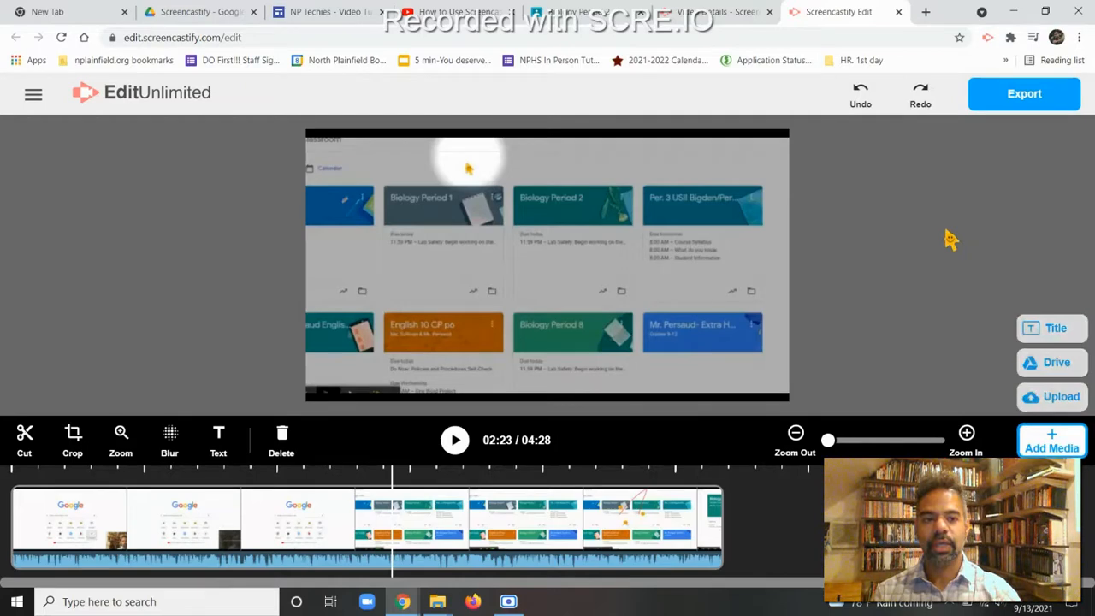
# Step: Export the edited video to Google Drive under the name "Test 3"
pyautogui.click(1042, 102)
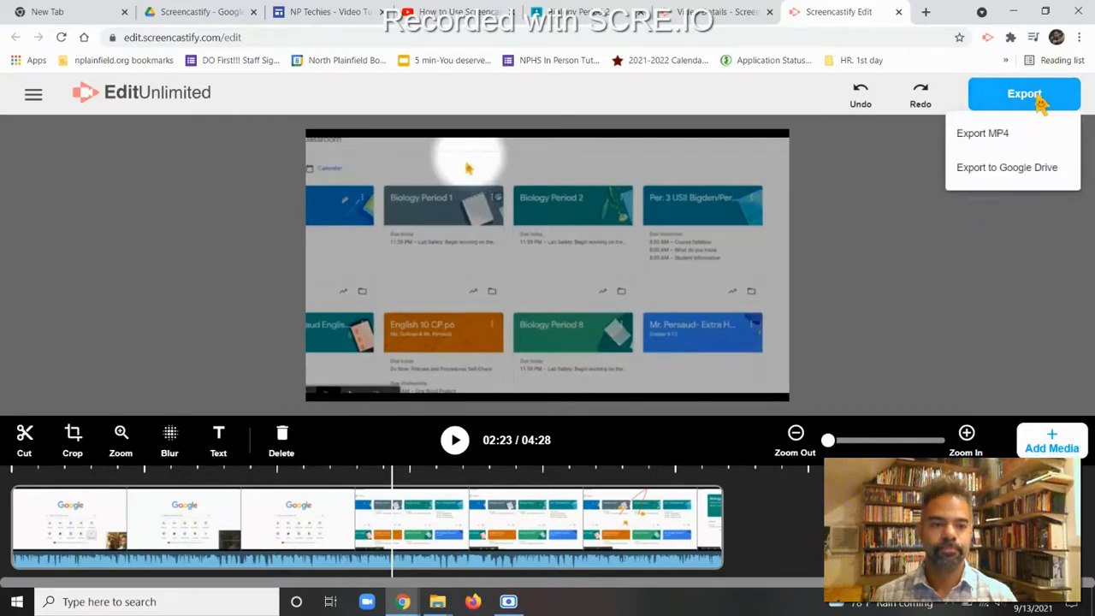
pyautogui.click(997, 175)
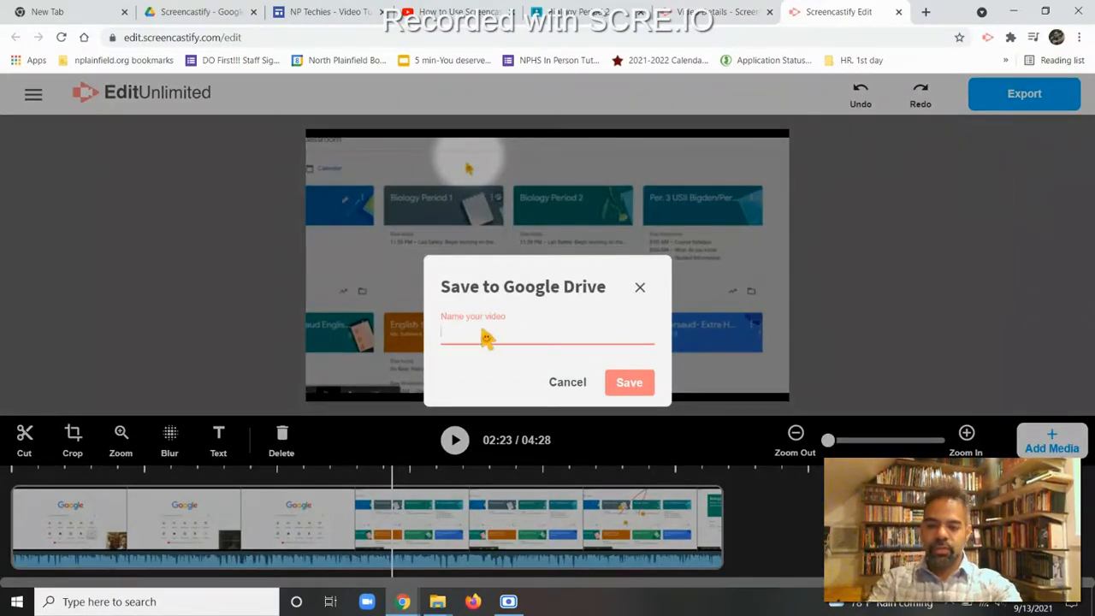
pyautogui.write('Test 3')
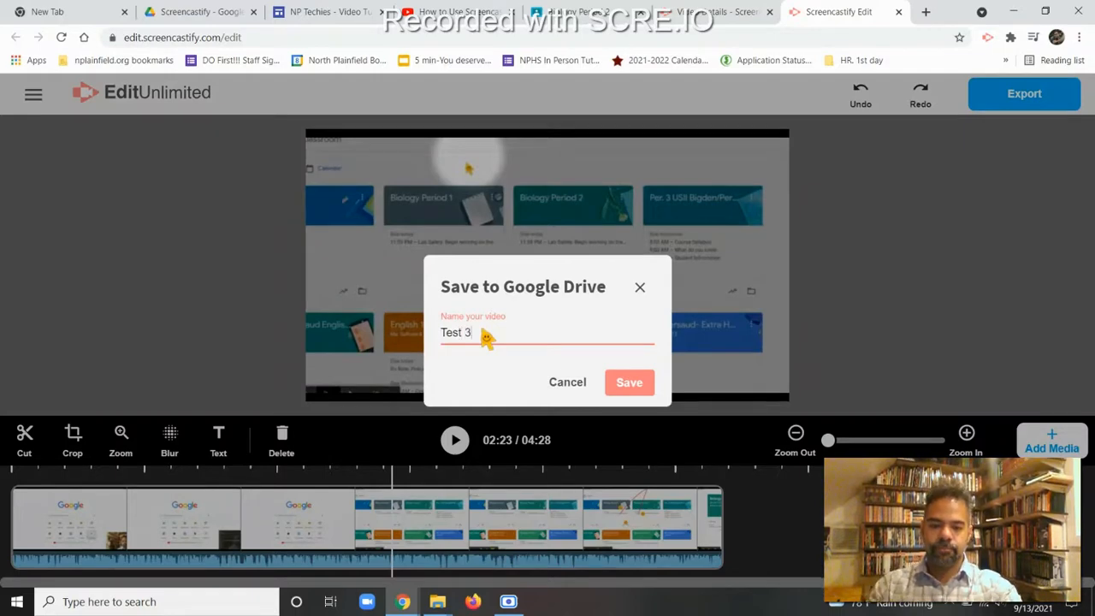
pyautogui.click(630, 384)
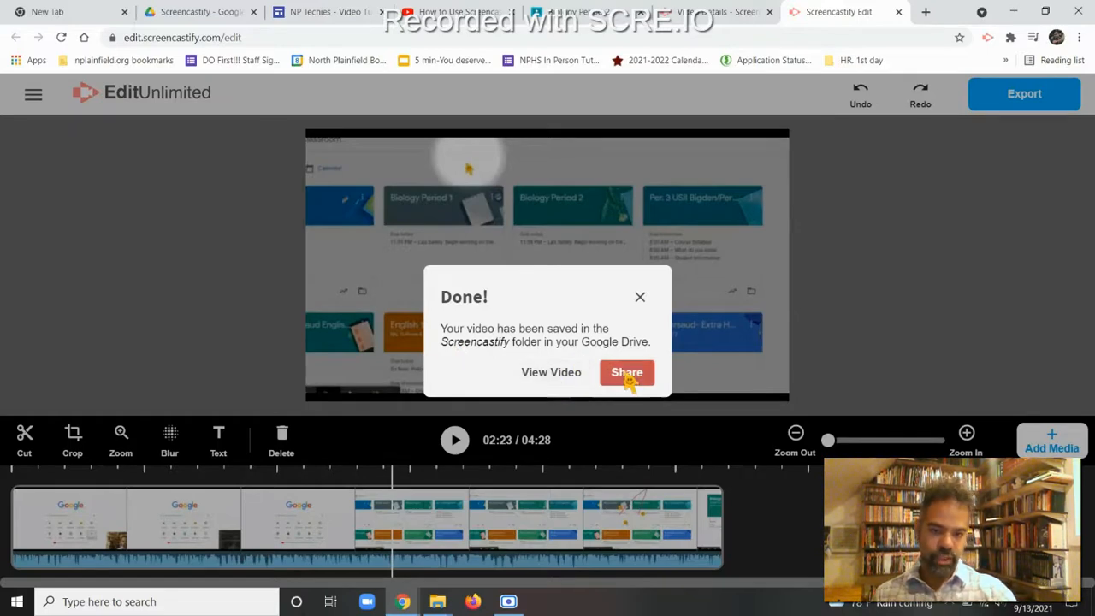
# Step: Check the exported video's sharing options without changing them, and view the saved video with its playback paused
pyautogui.click(627, 376)
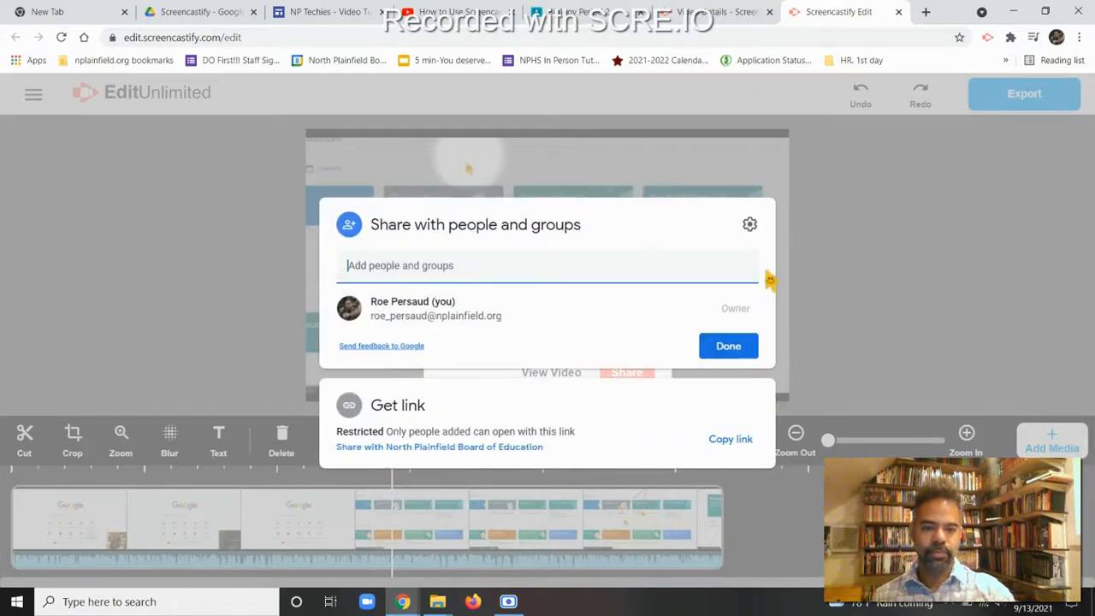
pyautogui.click(839, 277)
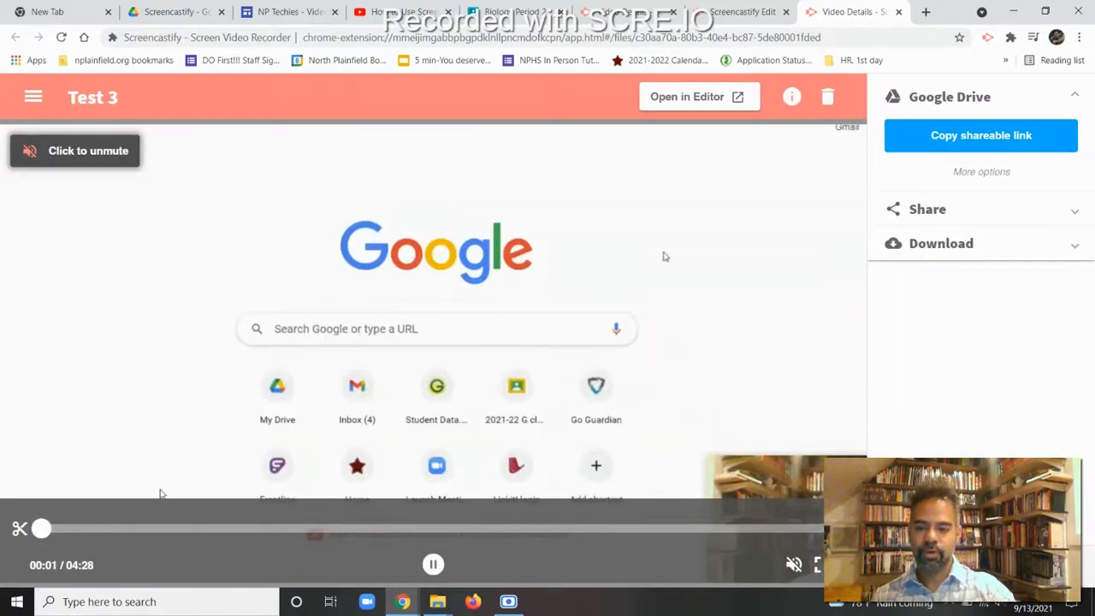
pyautogui.click(433, 565)
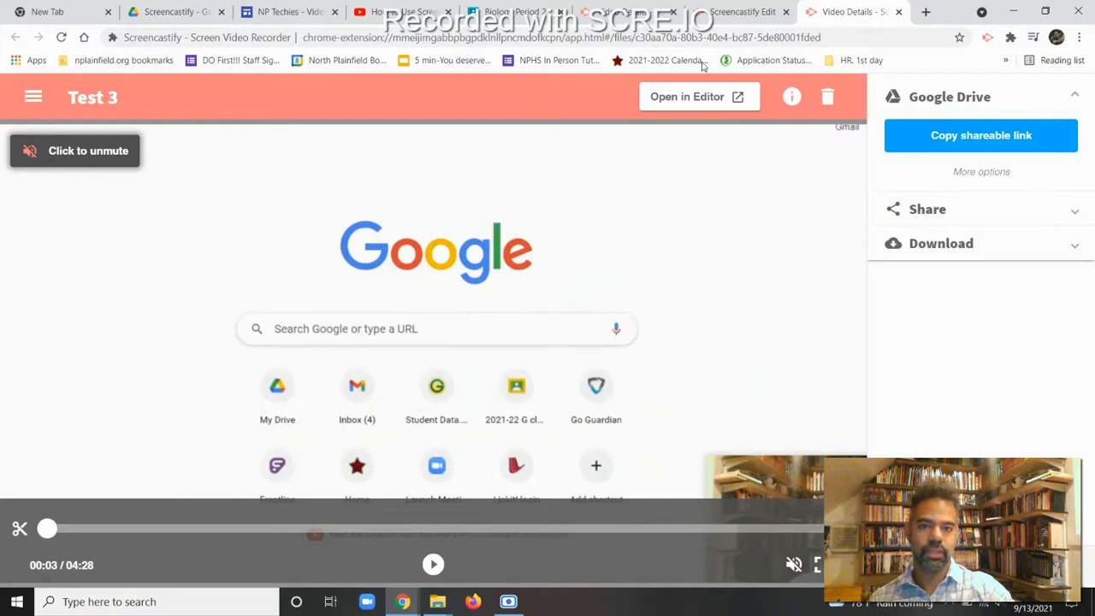
# Step: Switch to the Screencastify folder in Google Drive and select the exported file Test 3.mp4
pyautogui.click(176, 12)
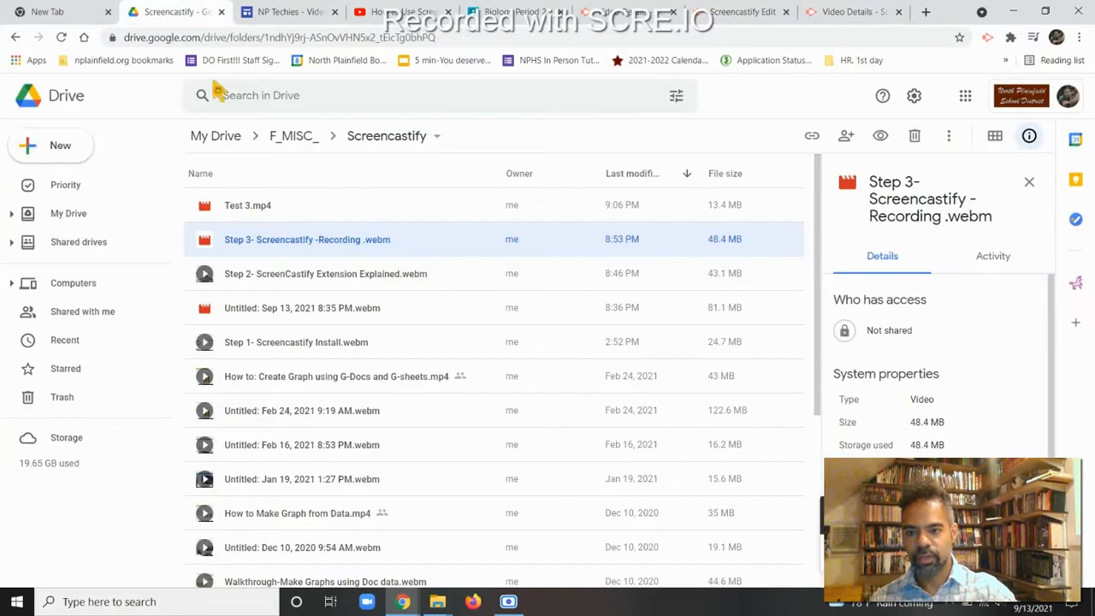
pyautogui.click(314, 216)
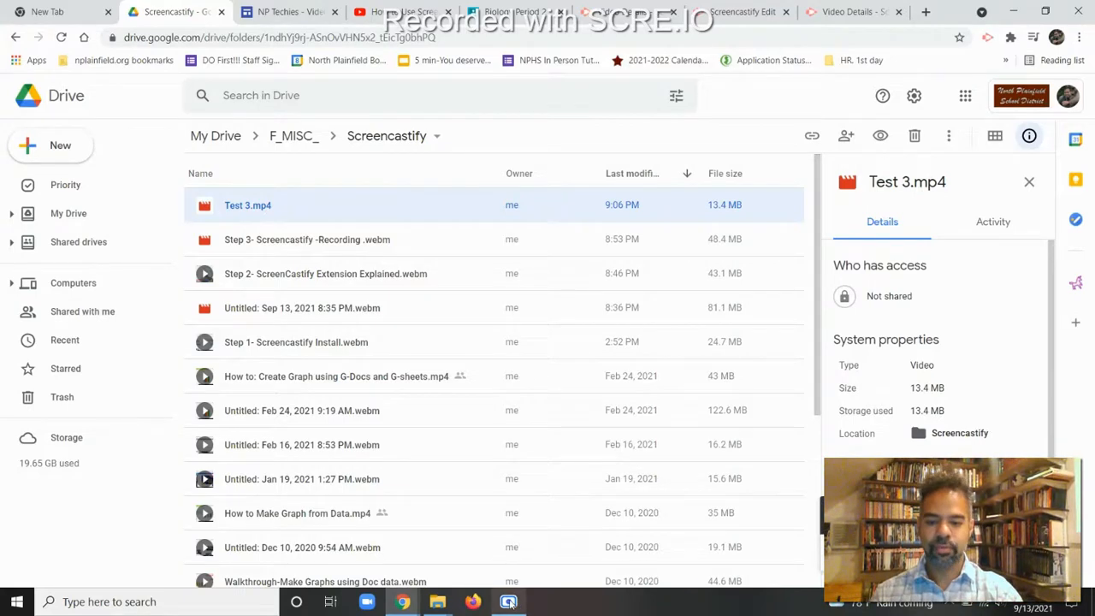
pyautogui.moveTo(509, 602)
pyautogui.click(500, 514)
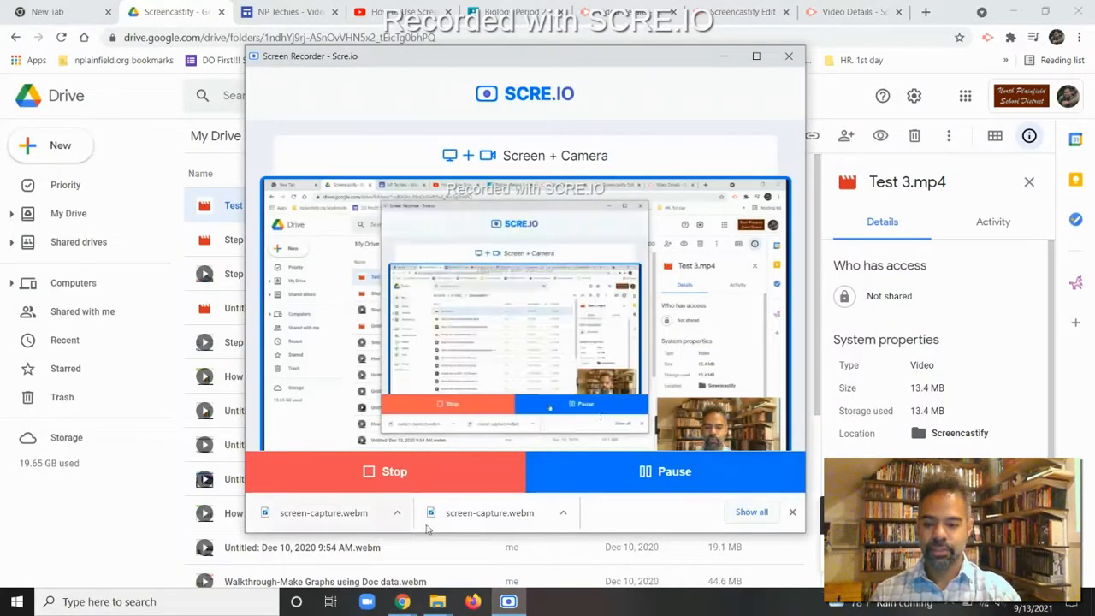